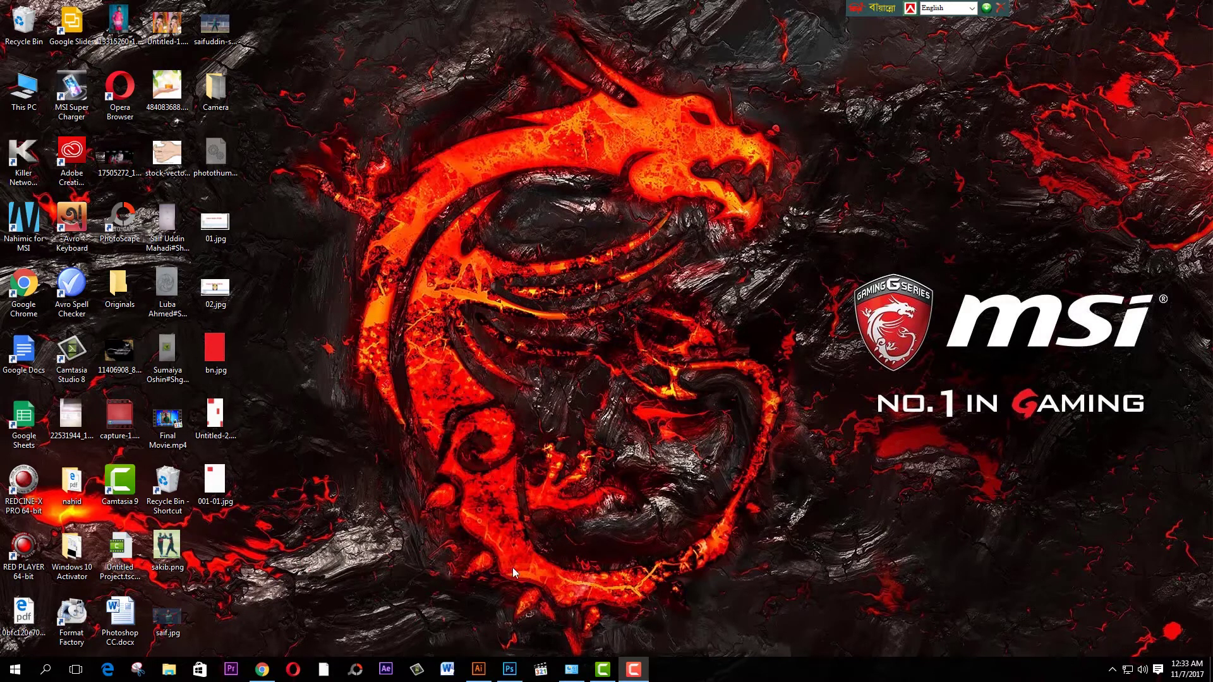
- Restore the Photoshop window showing the red 'Dhaka University' script text
click(509, 670)
- Nudge the Dhaka University text right and down, and hide the white Layer 0 background
key(ctrl+0)
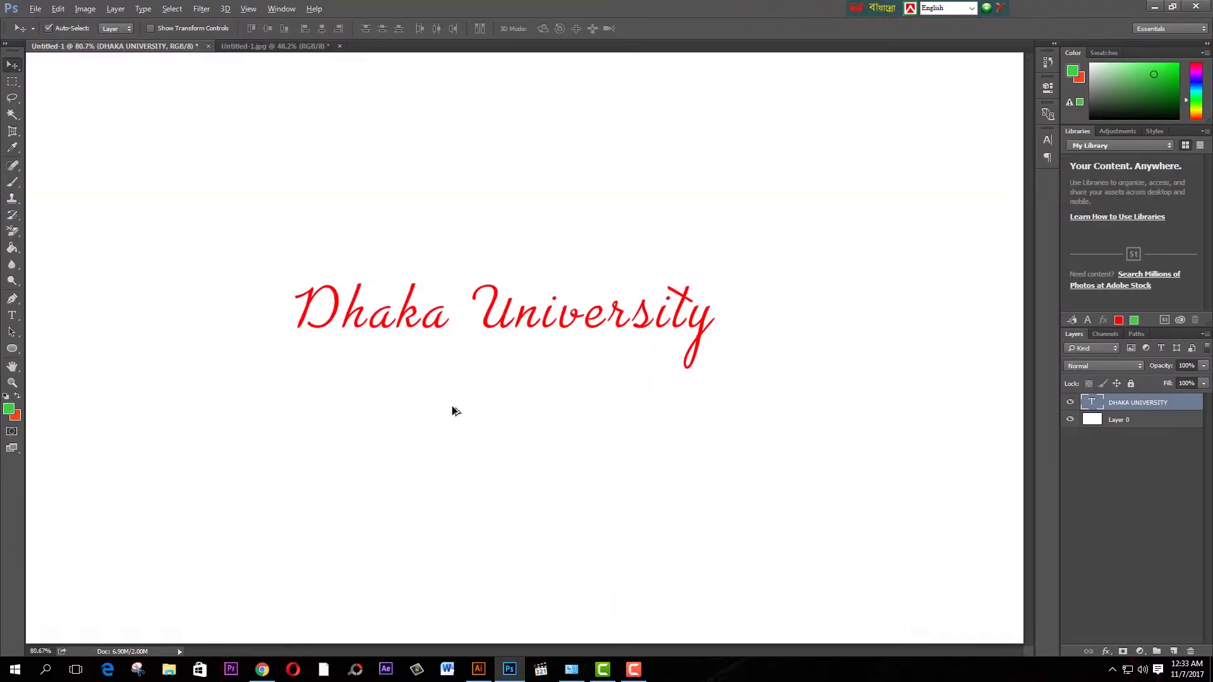
scroll(485, 354, down, 2)
scroll(485, 355, up, 1)
scroll(485, 354, down, 1)
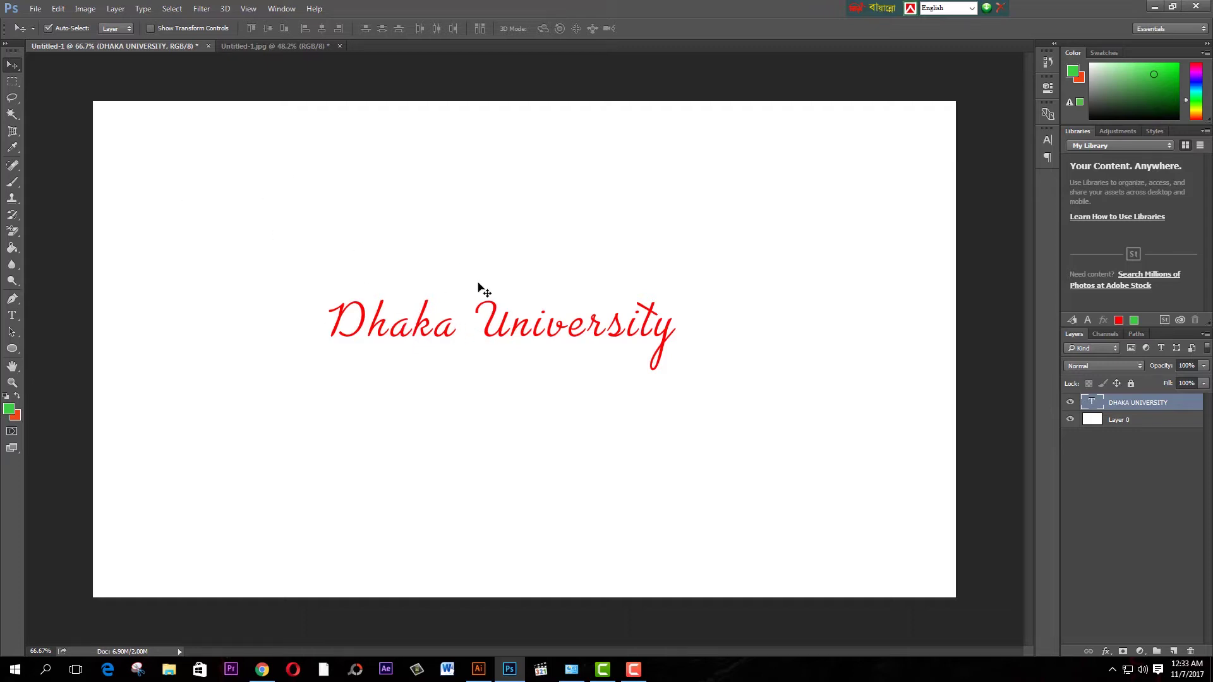
mouse_move(427, 308)
mouse_down()
mouse_move(450, 319)
mouse_move(427, 313)
mouse_up()
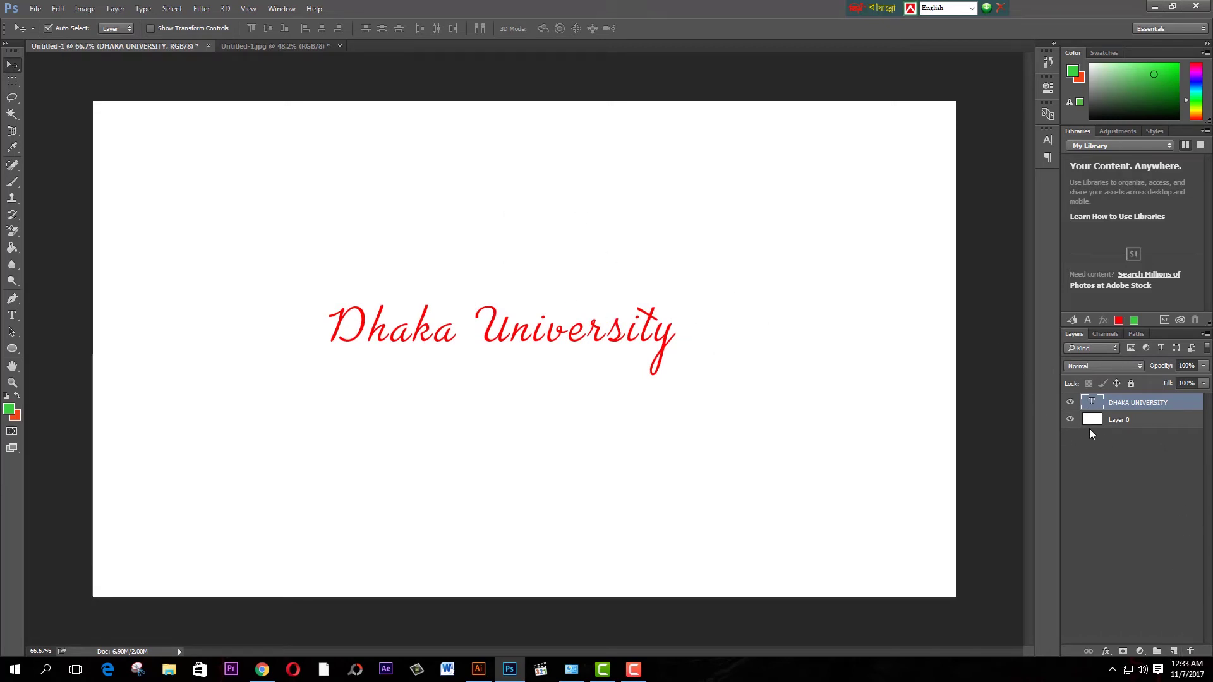
click(1070, 419)
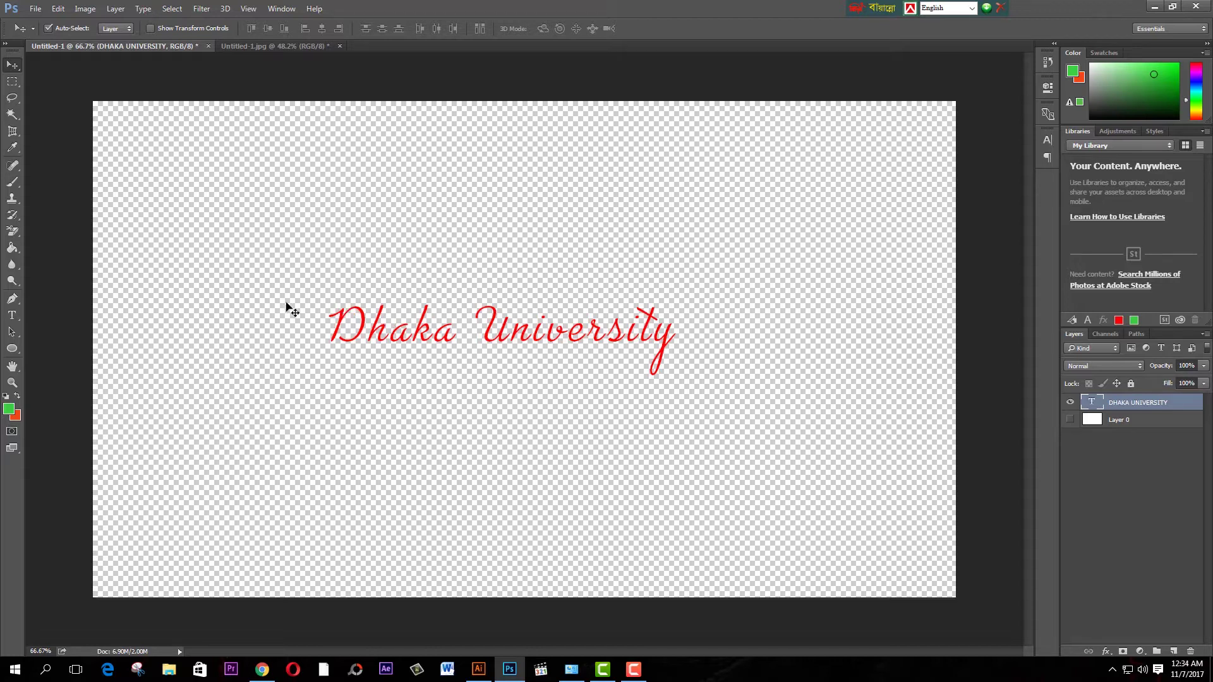
click(38, 10)
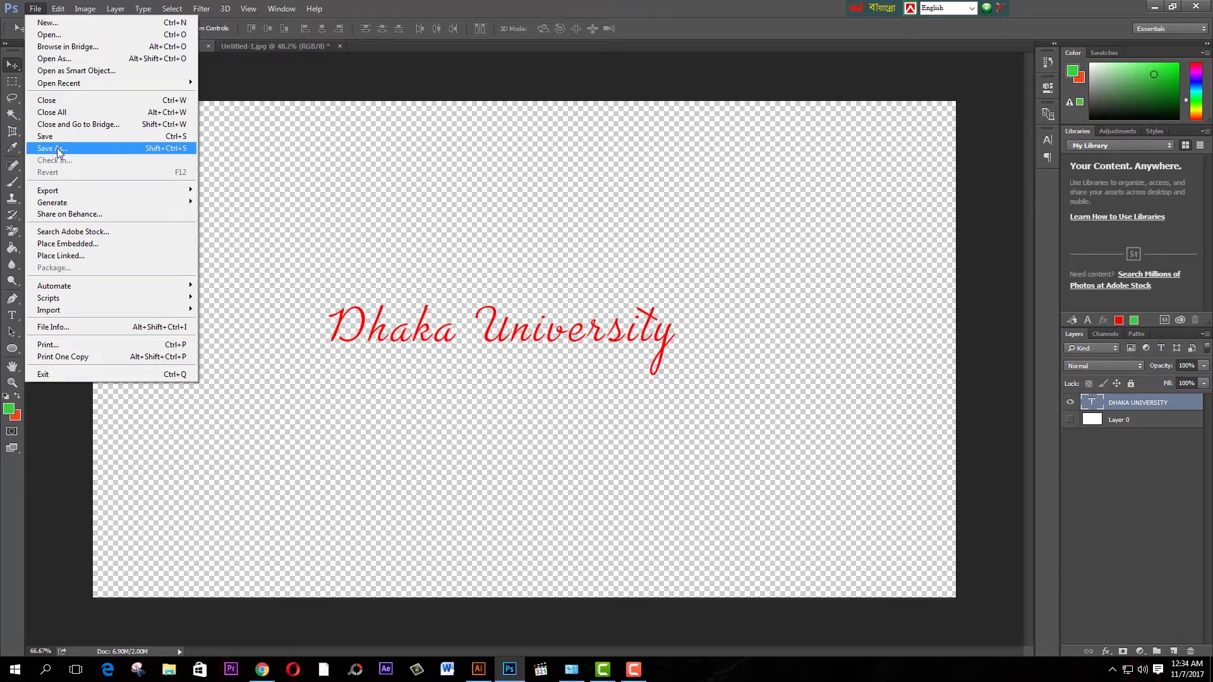
click(59, 152)
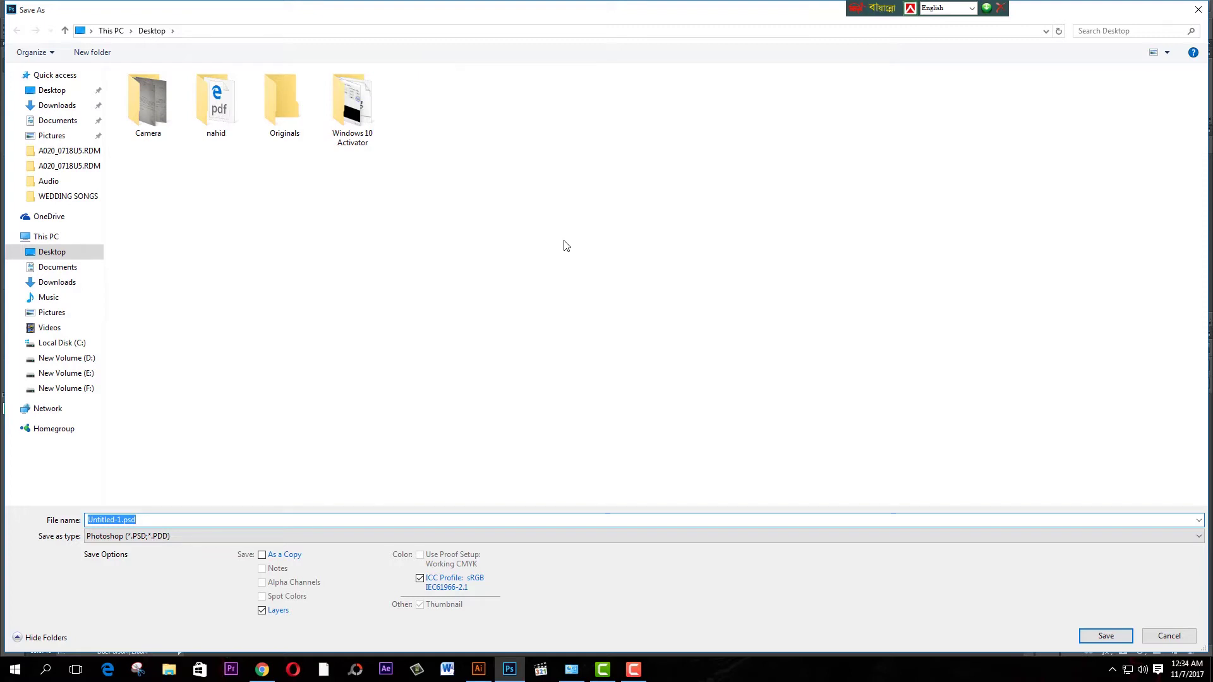
click(60, 95)
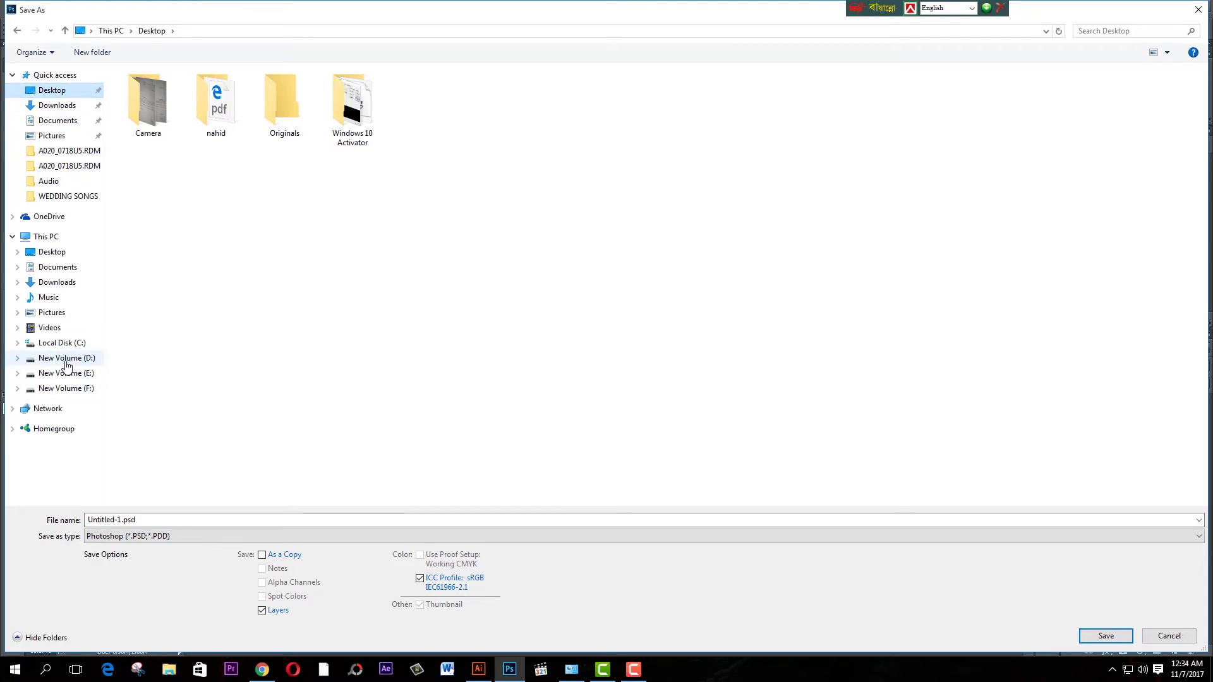
click(61, 360)
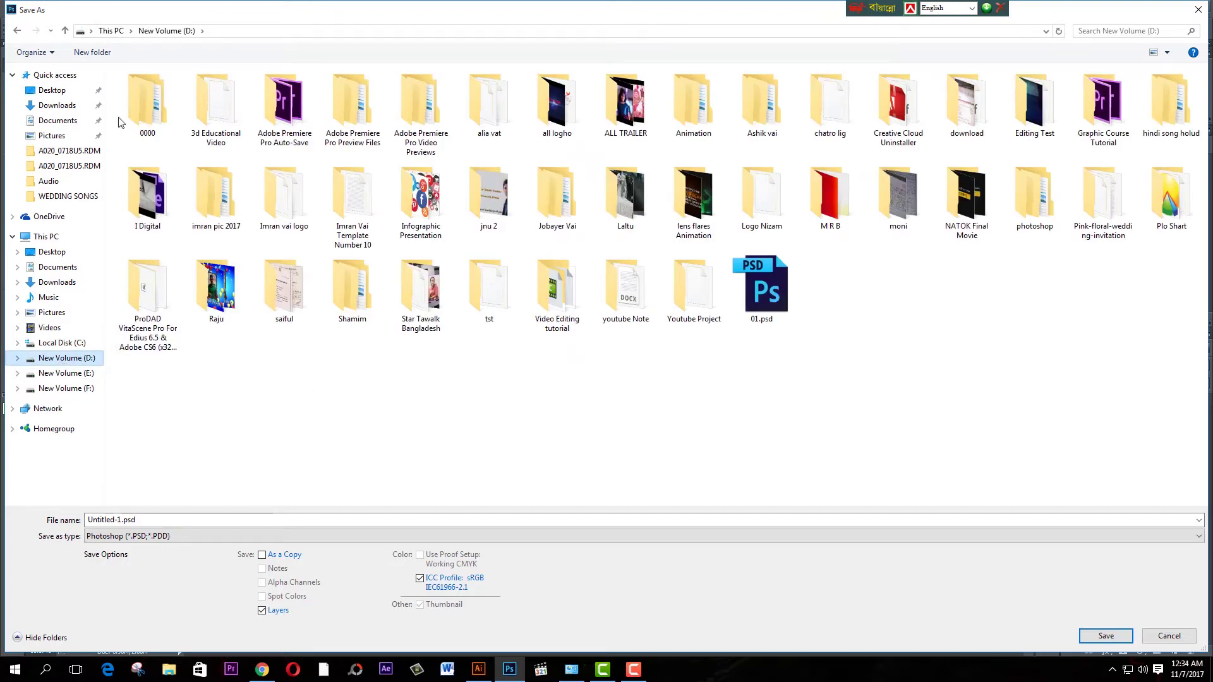
click(56, 96)
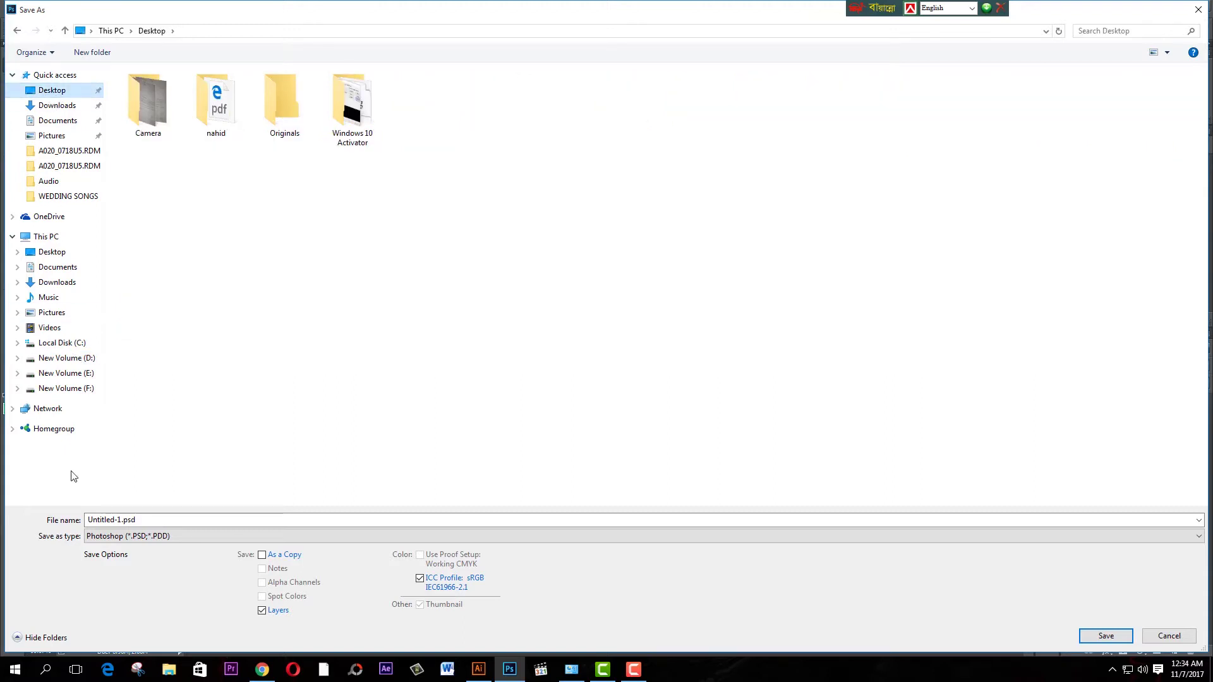
click(86, 529)
key(shift+Tab)
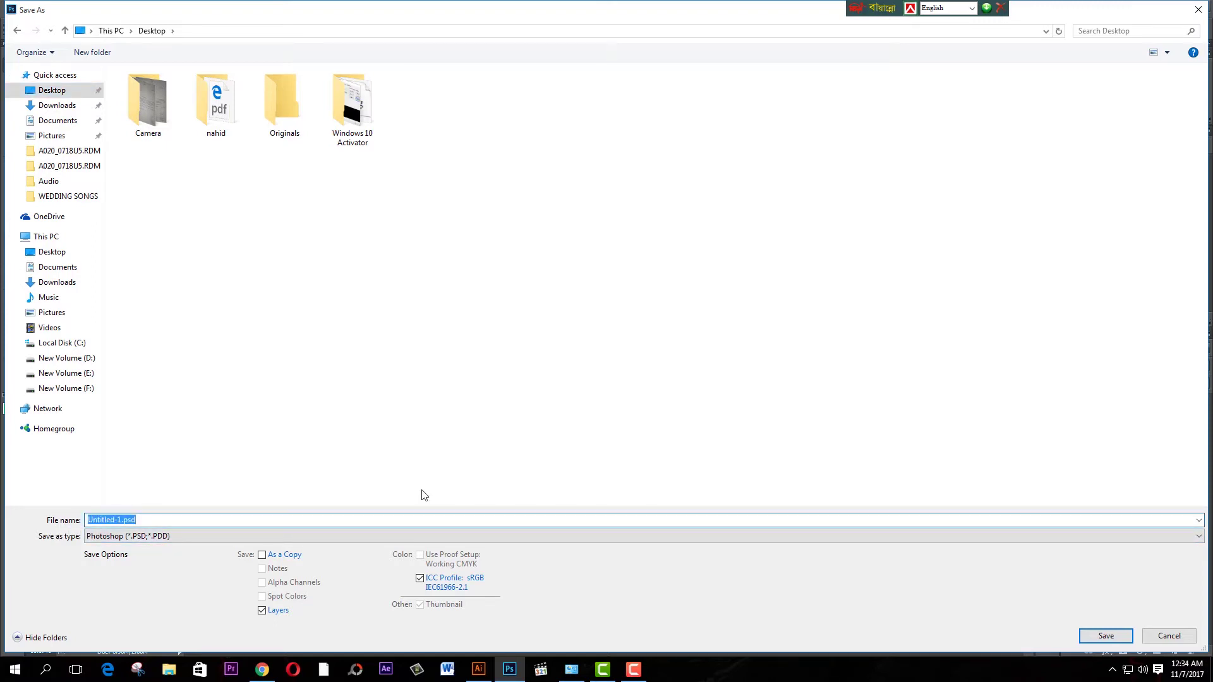
text(0)
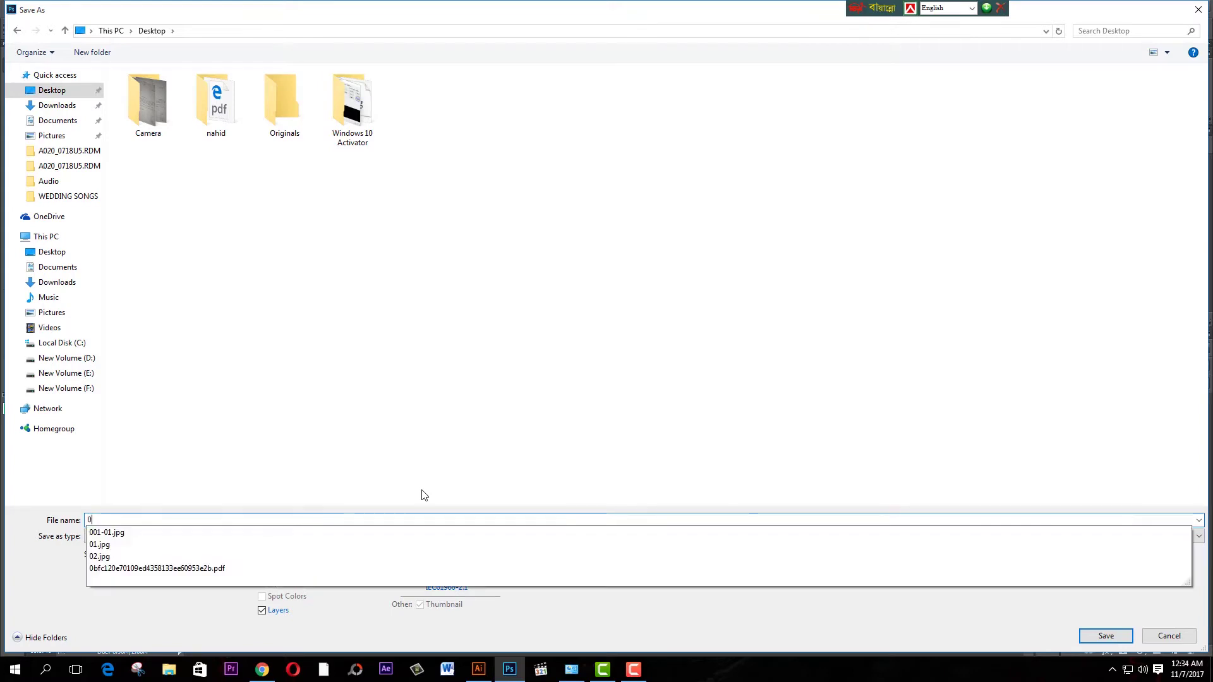
text(10)
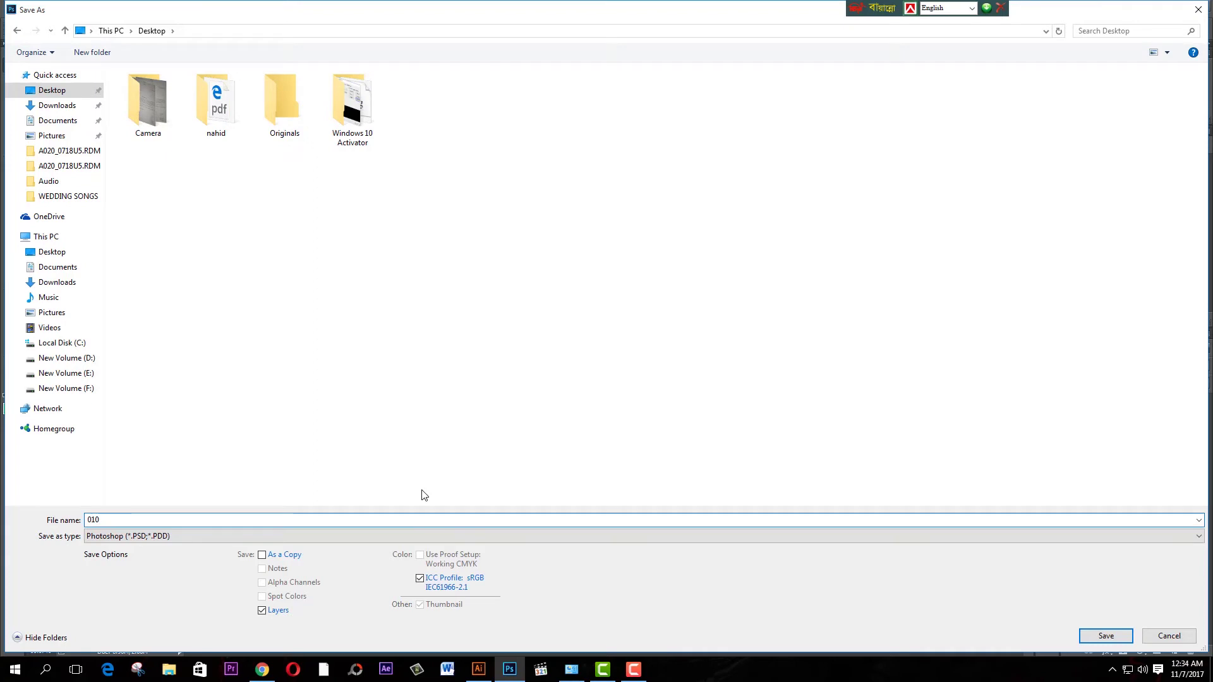
key(BackSpace)
key(BackSpace)
key(BackSpace)
text(ABC)
click(199, 537)
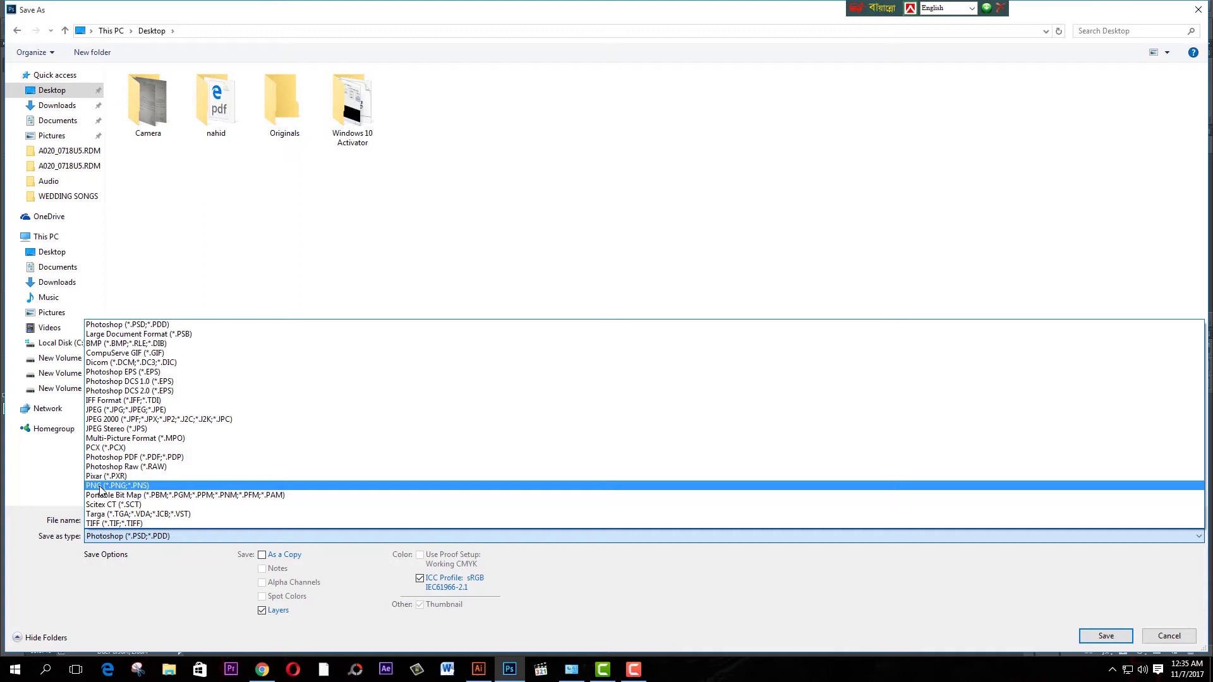
click(101, 486)
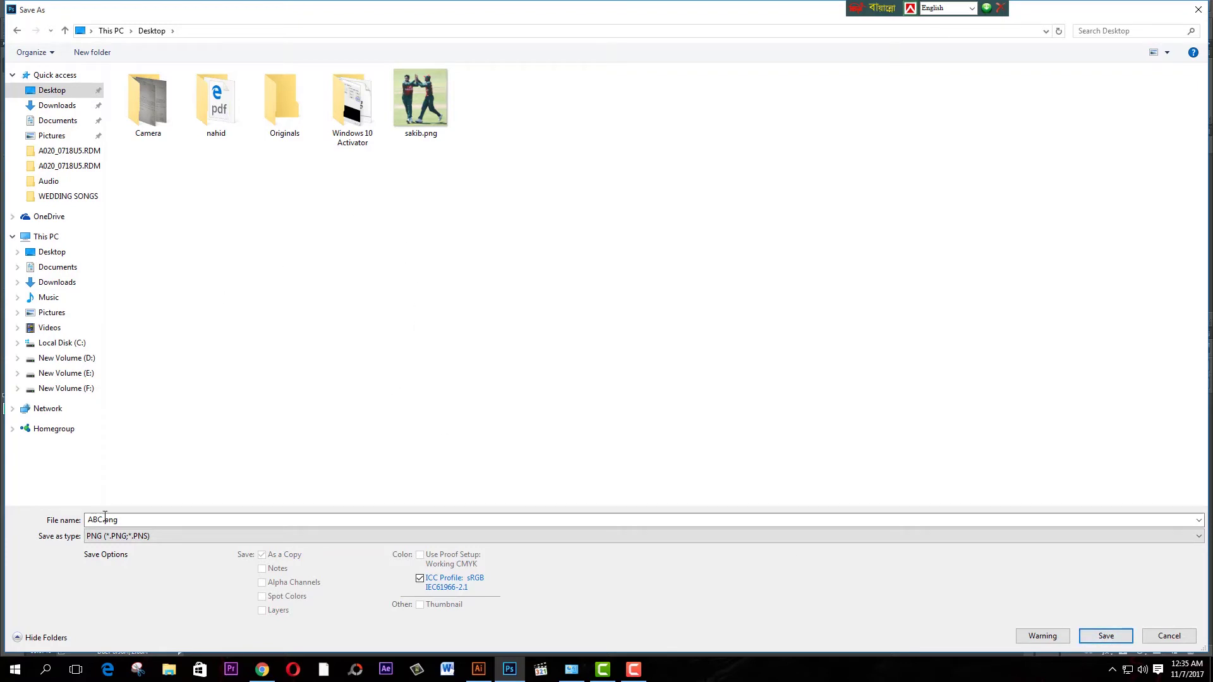
click(153, 536)
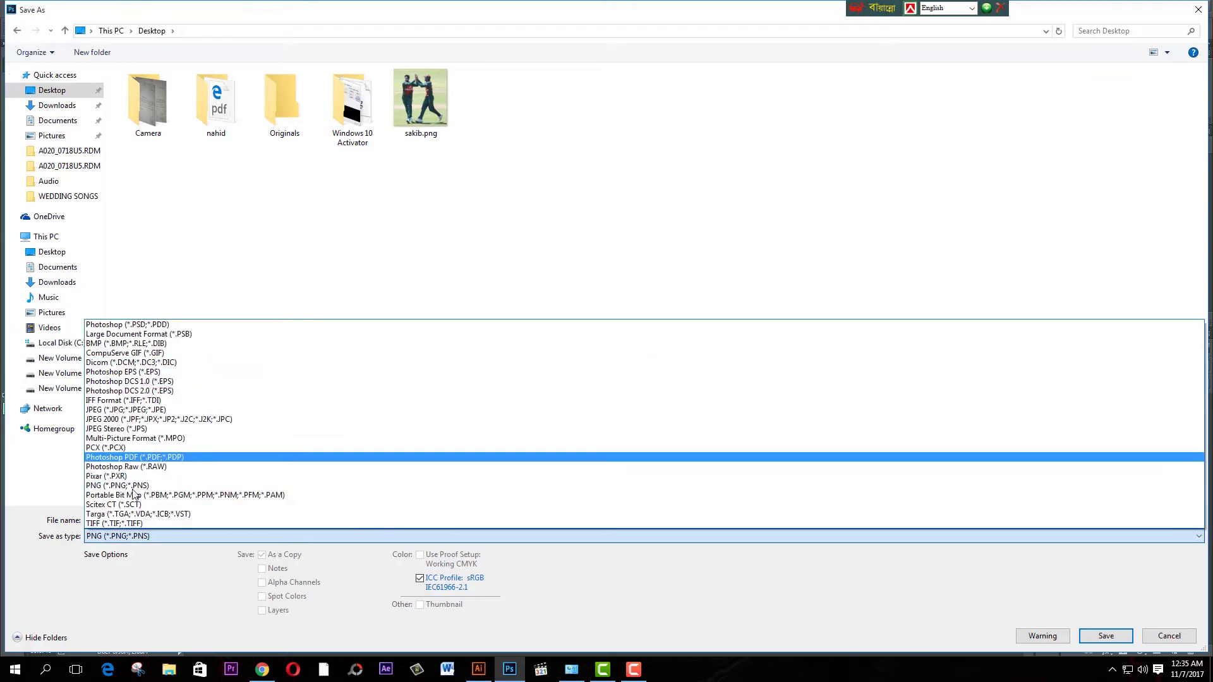
click(402, 240)
click(1167, 636)
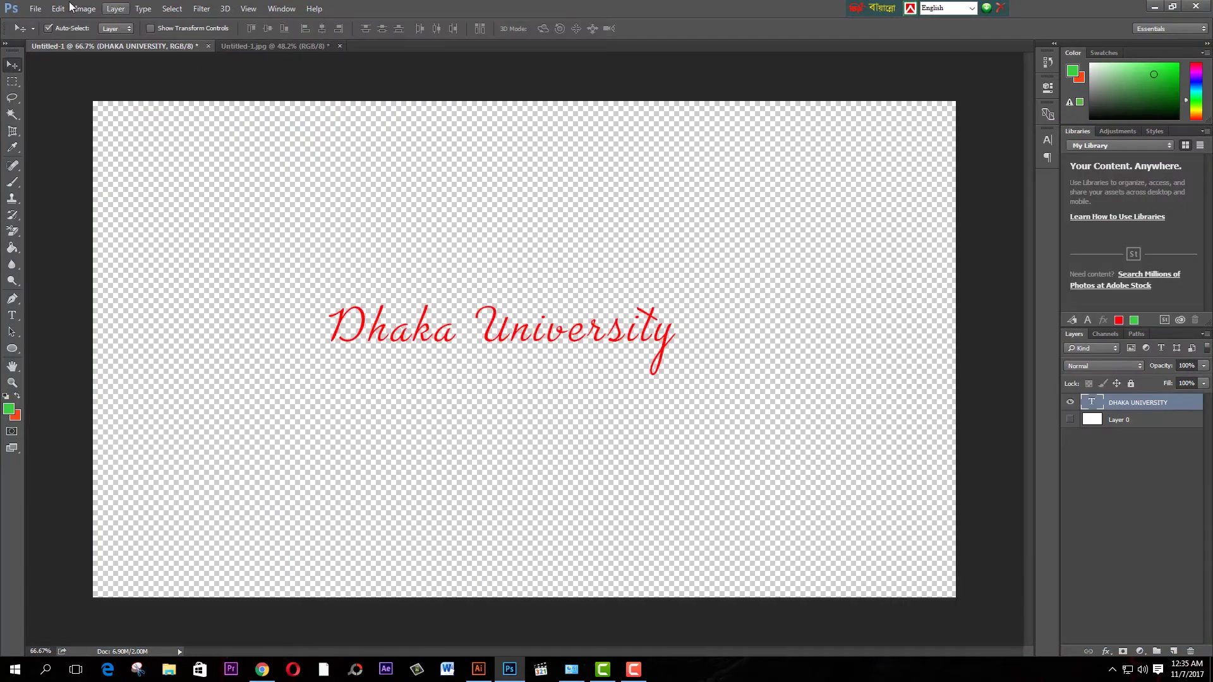
- Make a new 1080 px square, 300 ppi CMYK document with transparent background contents
click(35, 8)
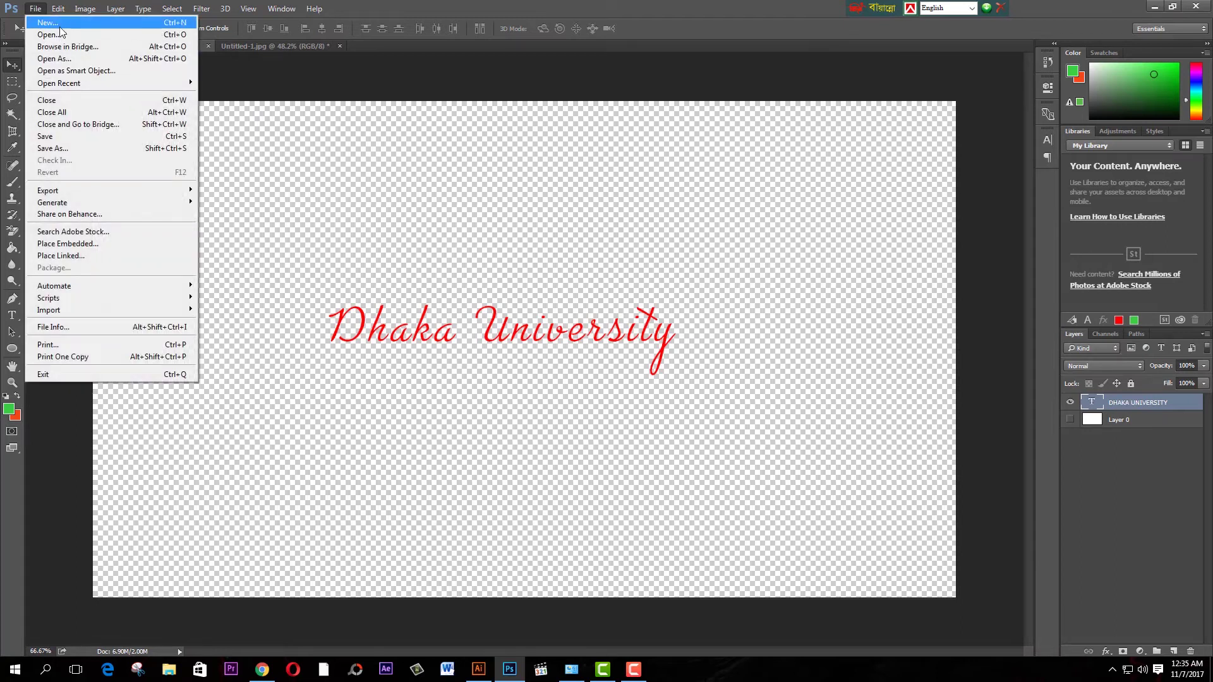
key(Escape)
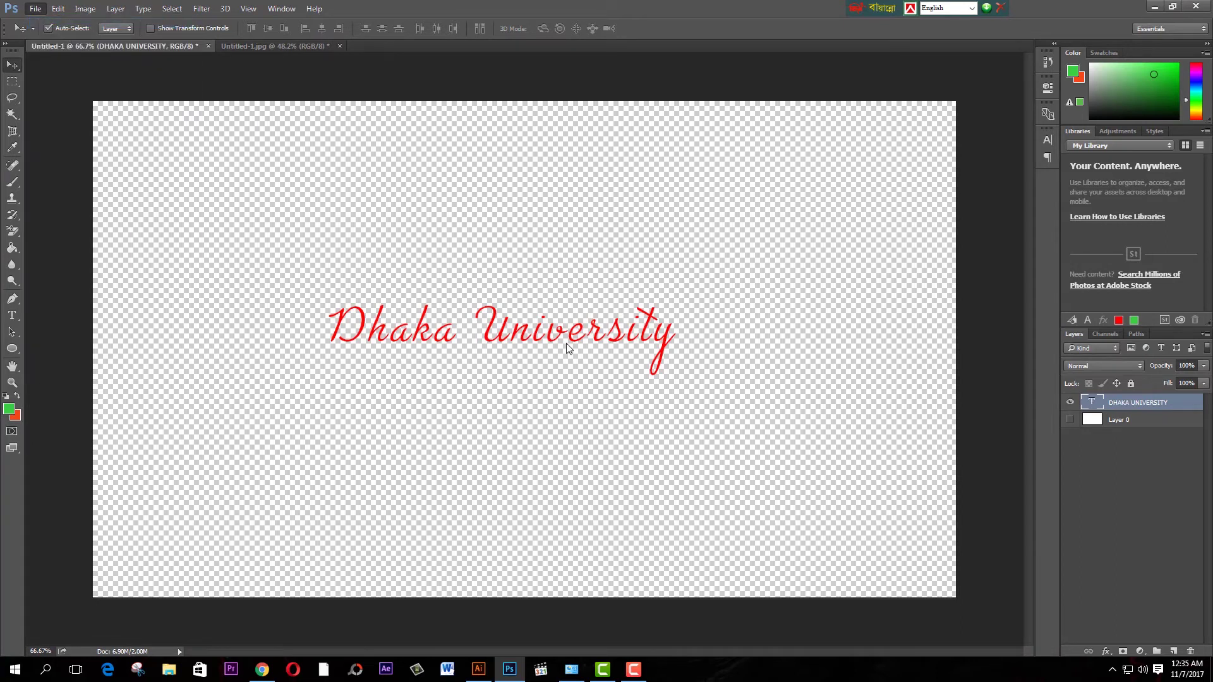
key(ctrl+n)
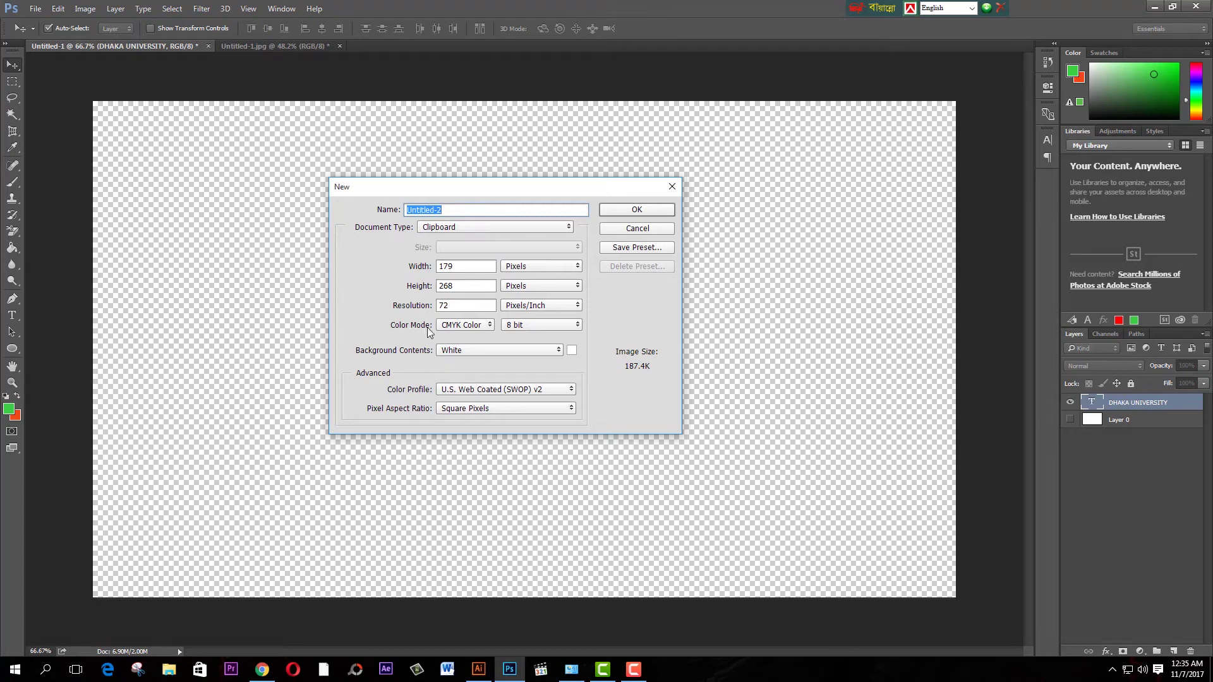
click(467, 328)
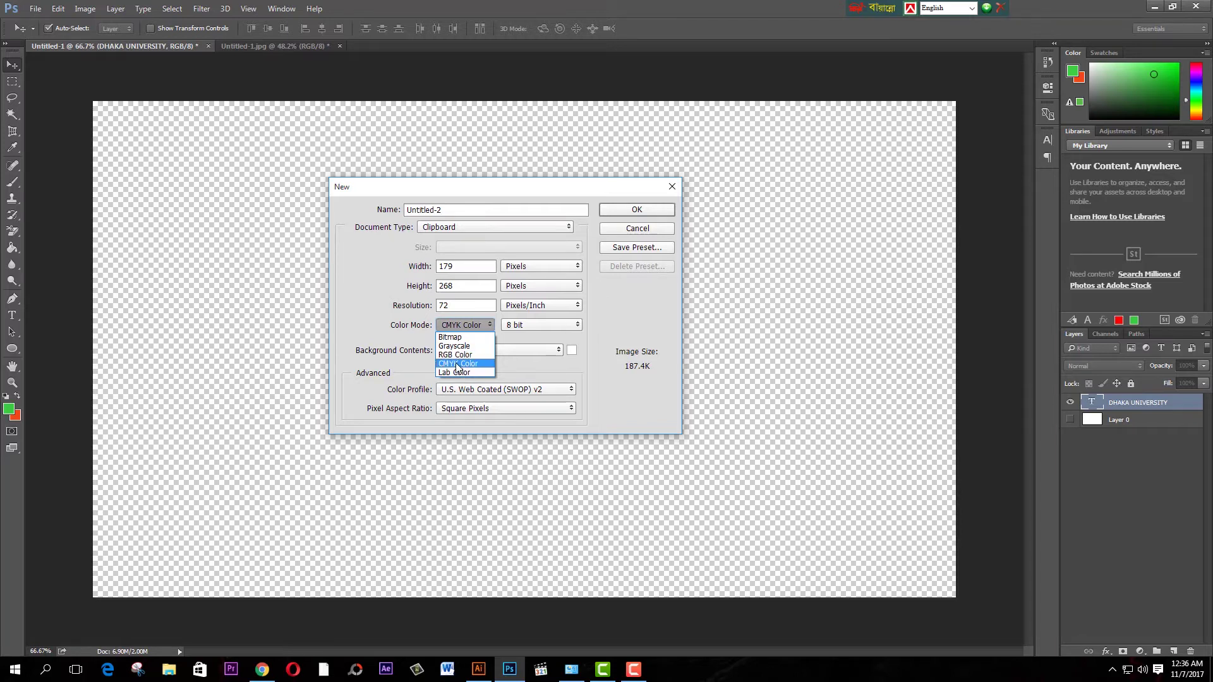
click(455, 365)
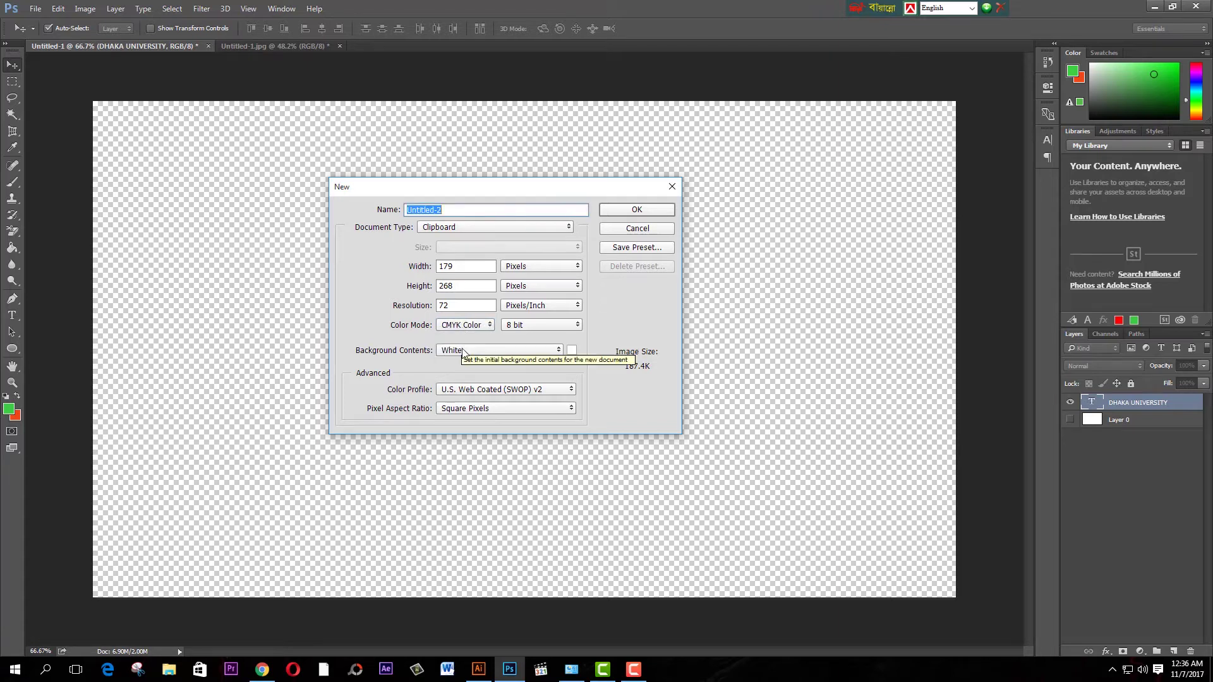
click(466, 351)
click(460, 381)
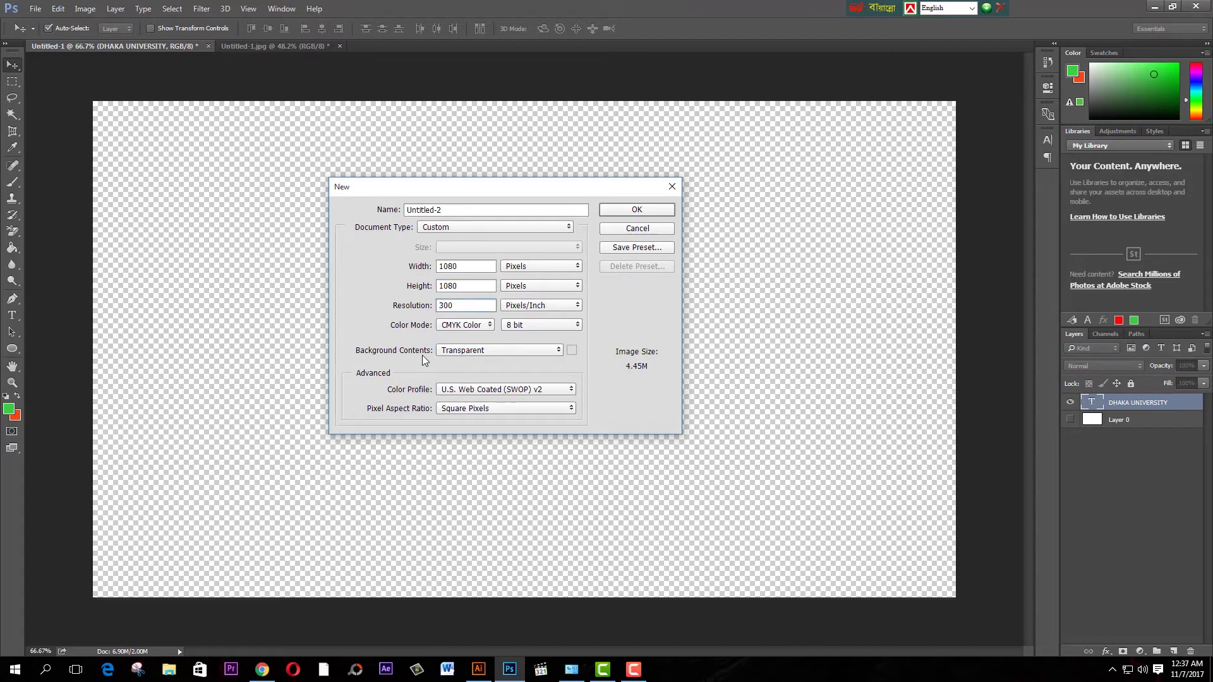
click(654, 210)
scroll(581, 349, up, 1)
scroll(581, 349, down, 1)
- Drag the Dhaka University text layer from Untitled-1 into the Untitled-2 document
click(290, 46)
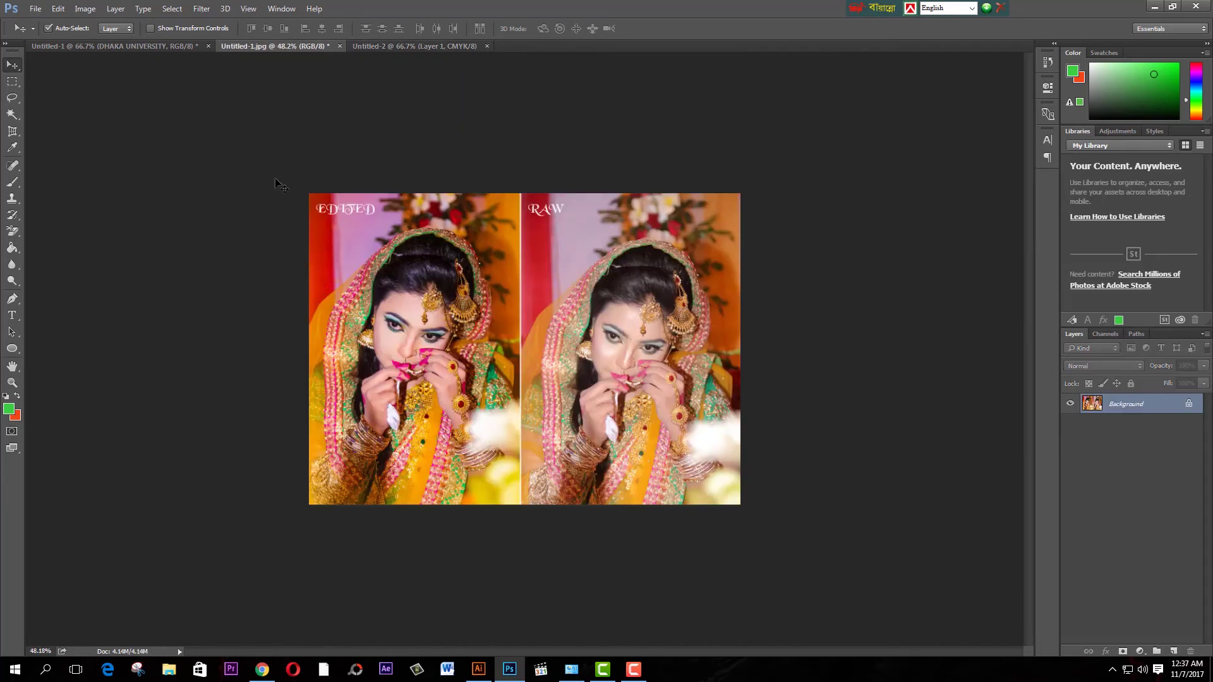
click(114, 46)
mouse_move(400, 336)
mouse_down()
mouse_move(405, 46)
mouse_move(411, 288)
mouse_move(460, 354)
mouse_up()
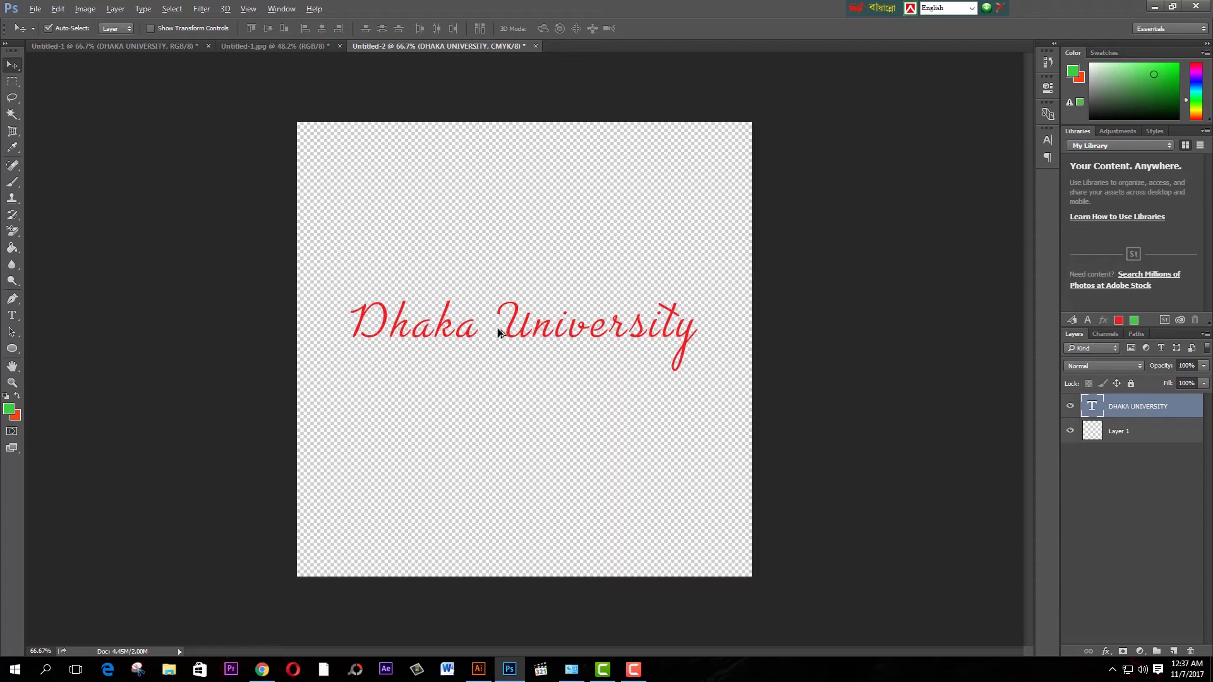
scroll(498, 333, up, 1)
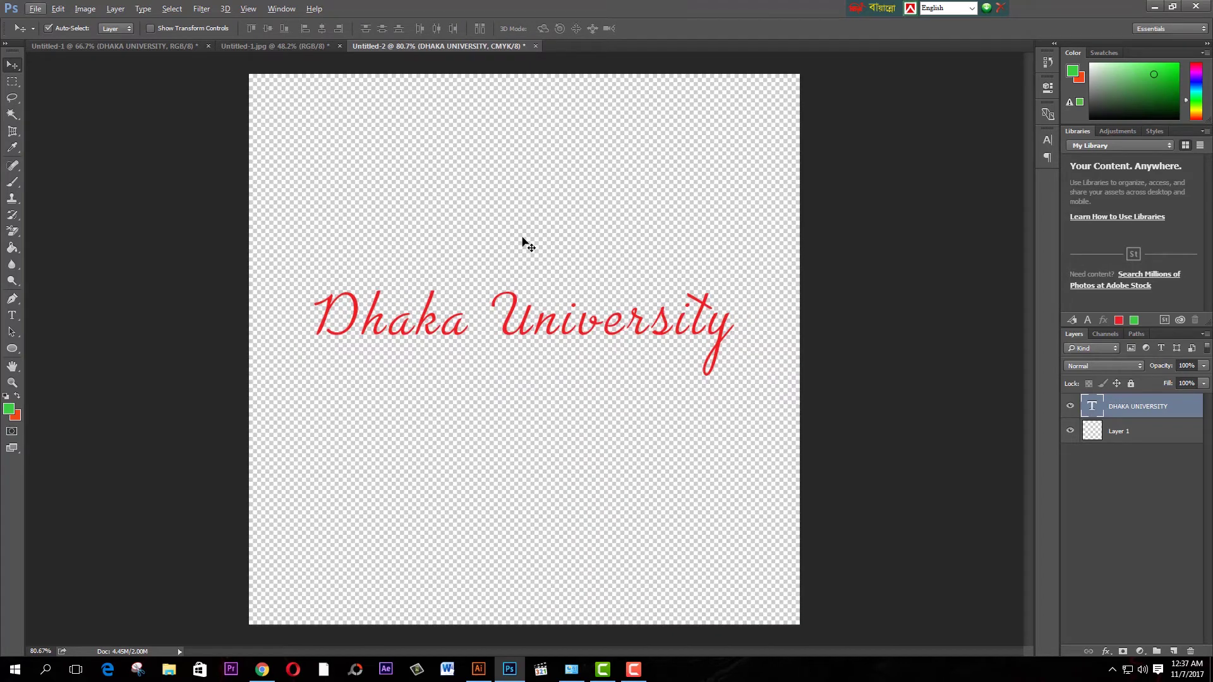
- Start Save As for Untitled-2, review the format list, then cancel
click(34, 8)
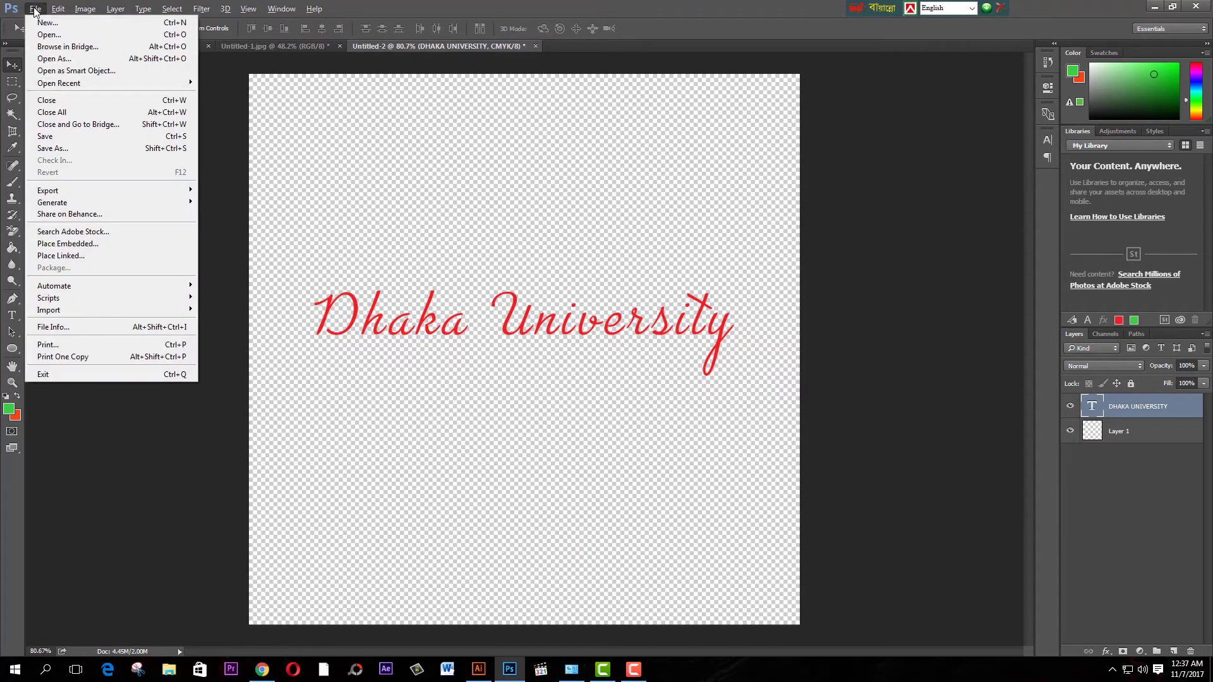
click(53, 148)
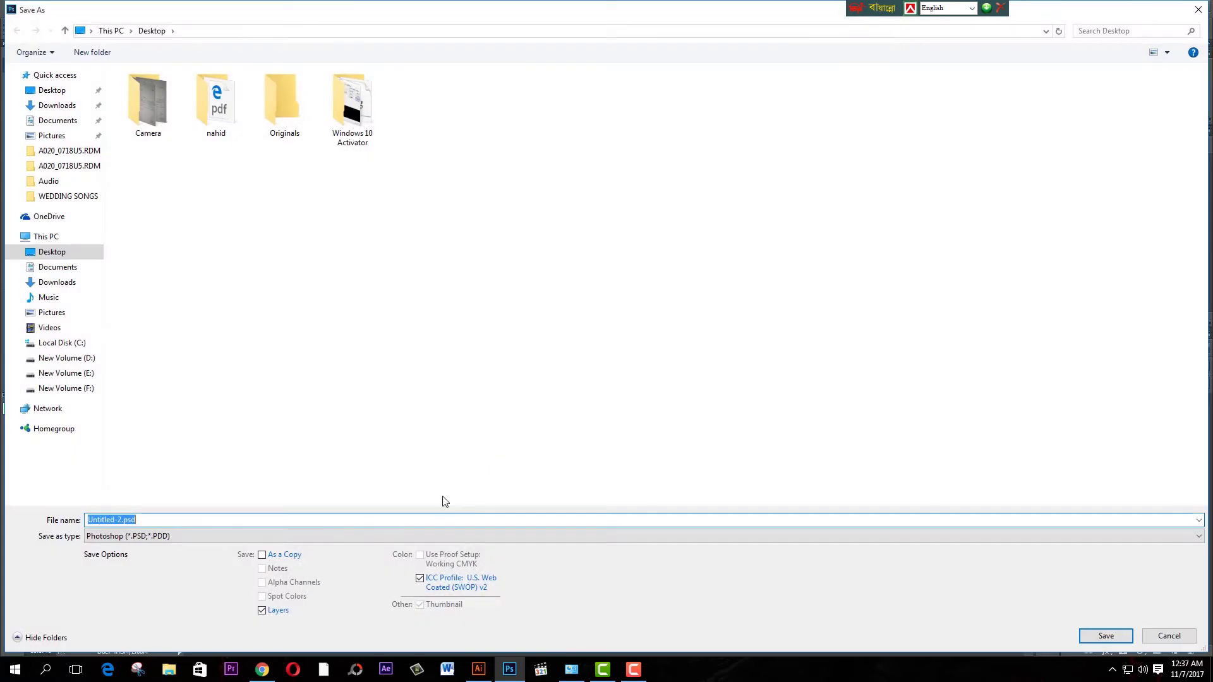
click(191, 541)
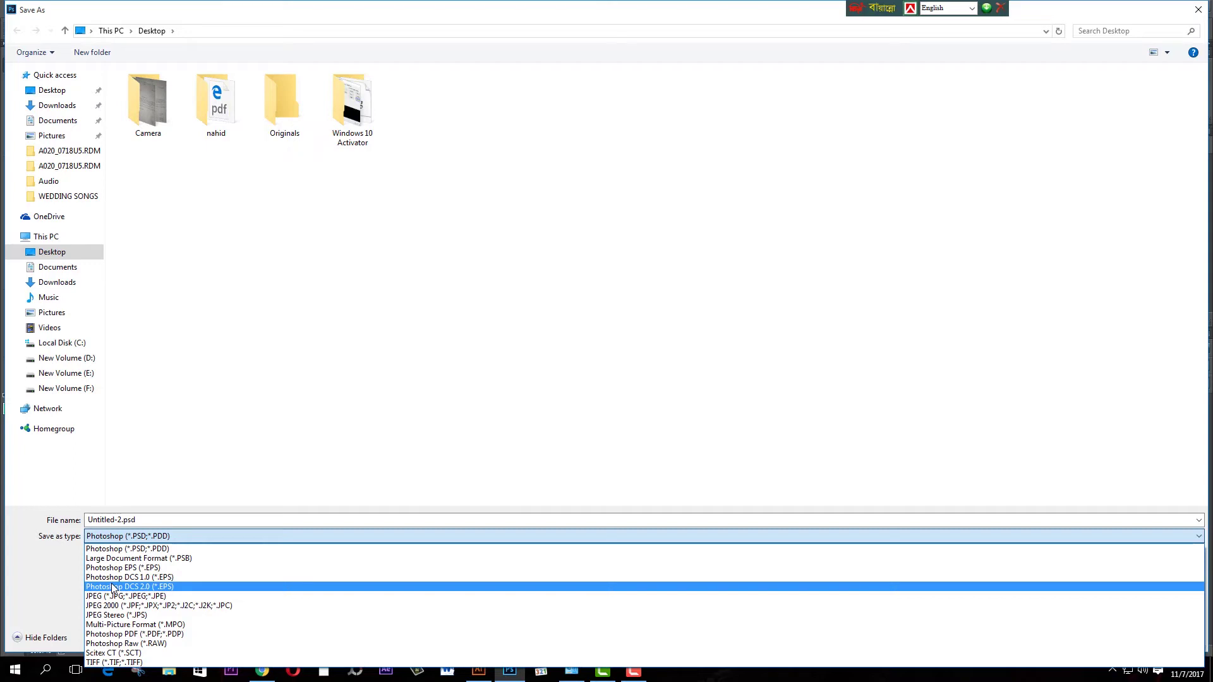
click(298, 382)
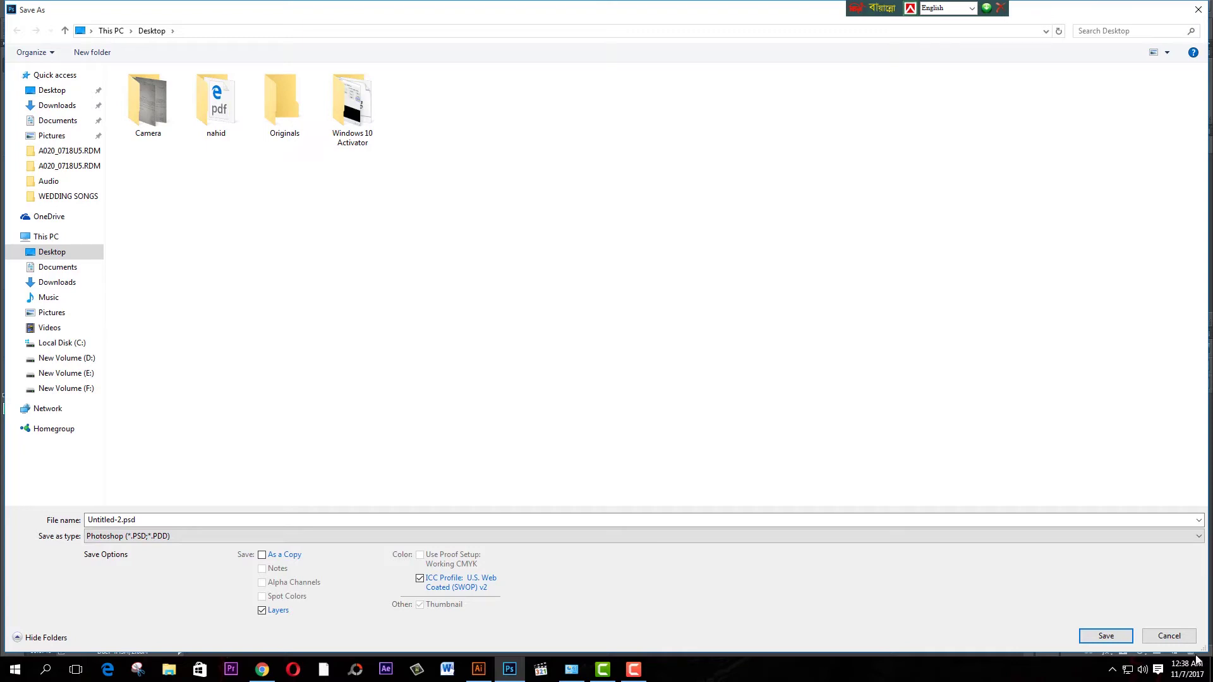
click(1180, 638)
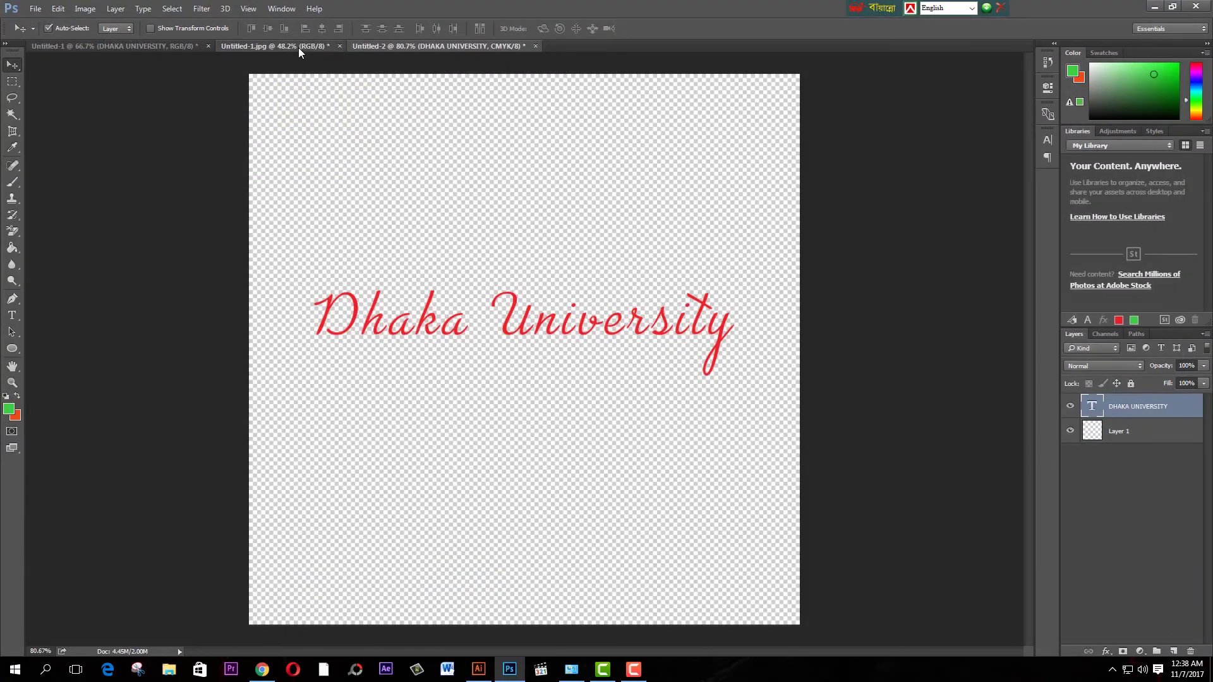
- Switch to the wide Dhaka University document and begin Save As with PNG format
click(314, 48)
key(ctrl+shift+Tab)
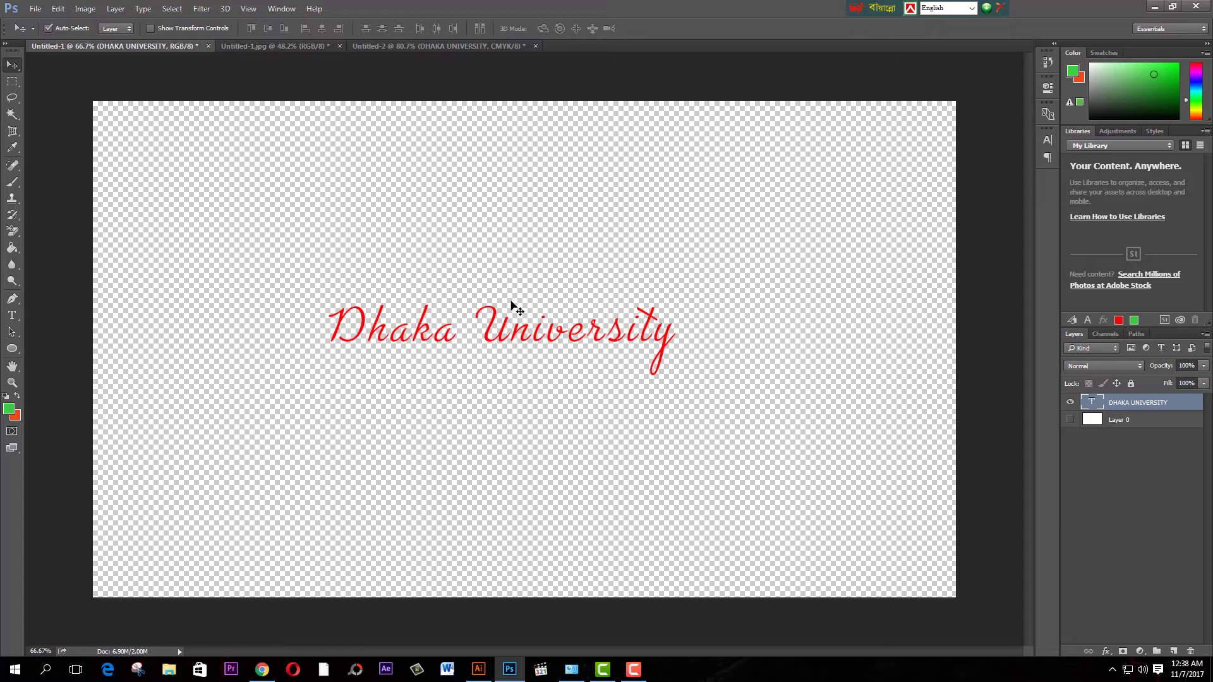
click(35, 9)
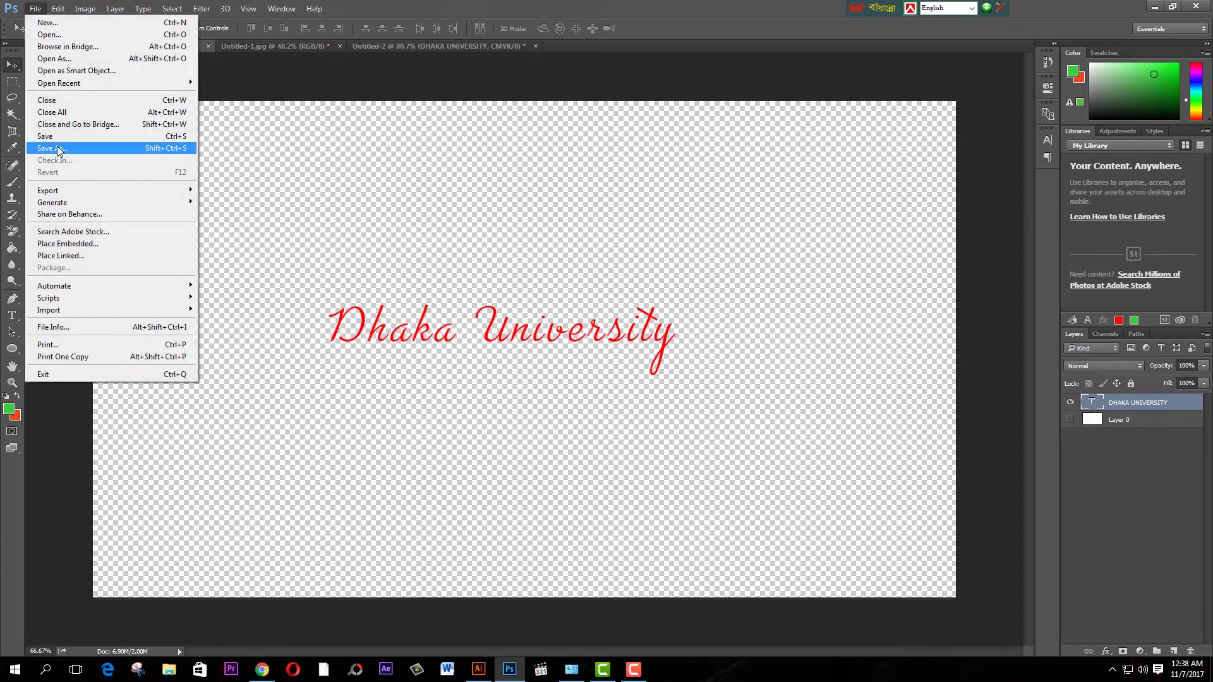
click(58, 150)
click(289, 536)
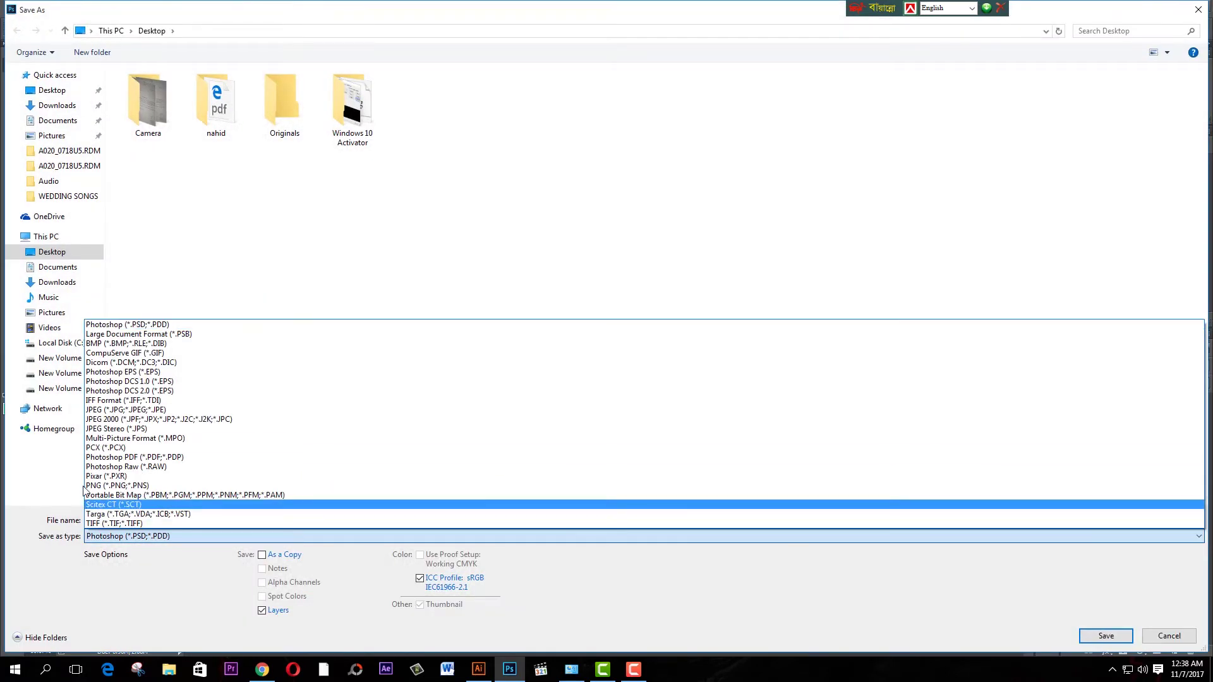
click(101, 488)
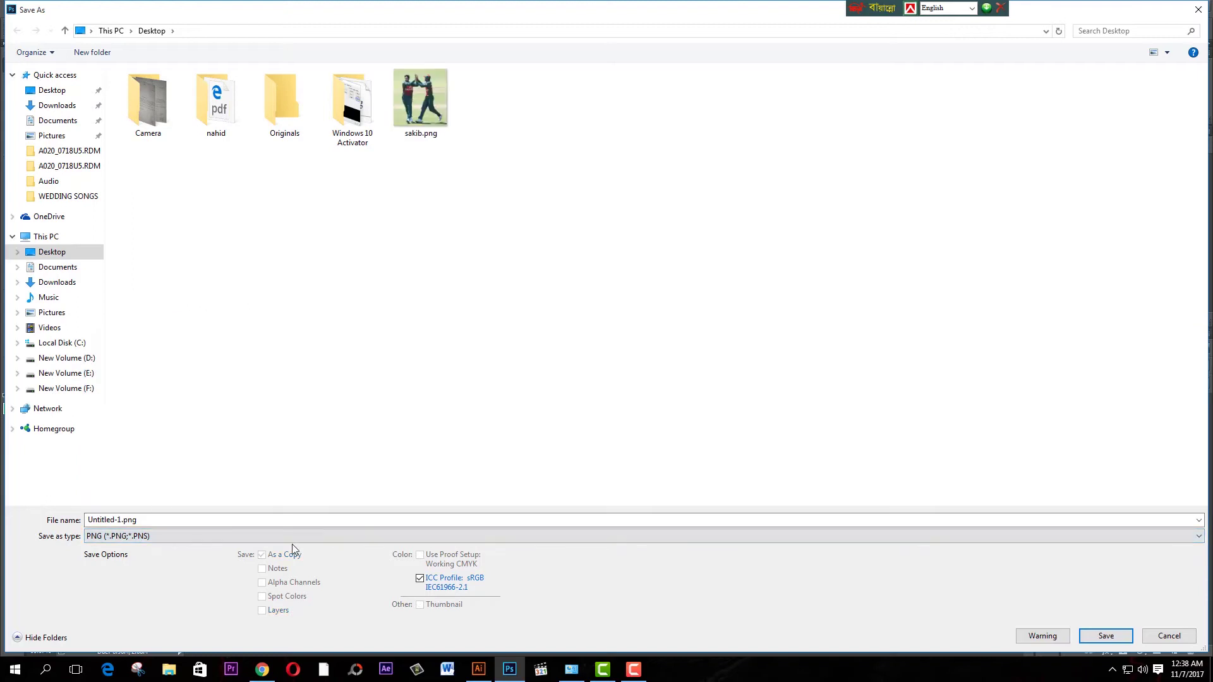
click(179, 536)
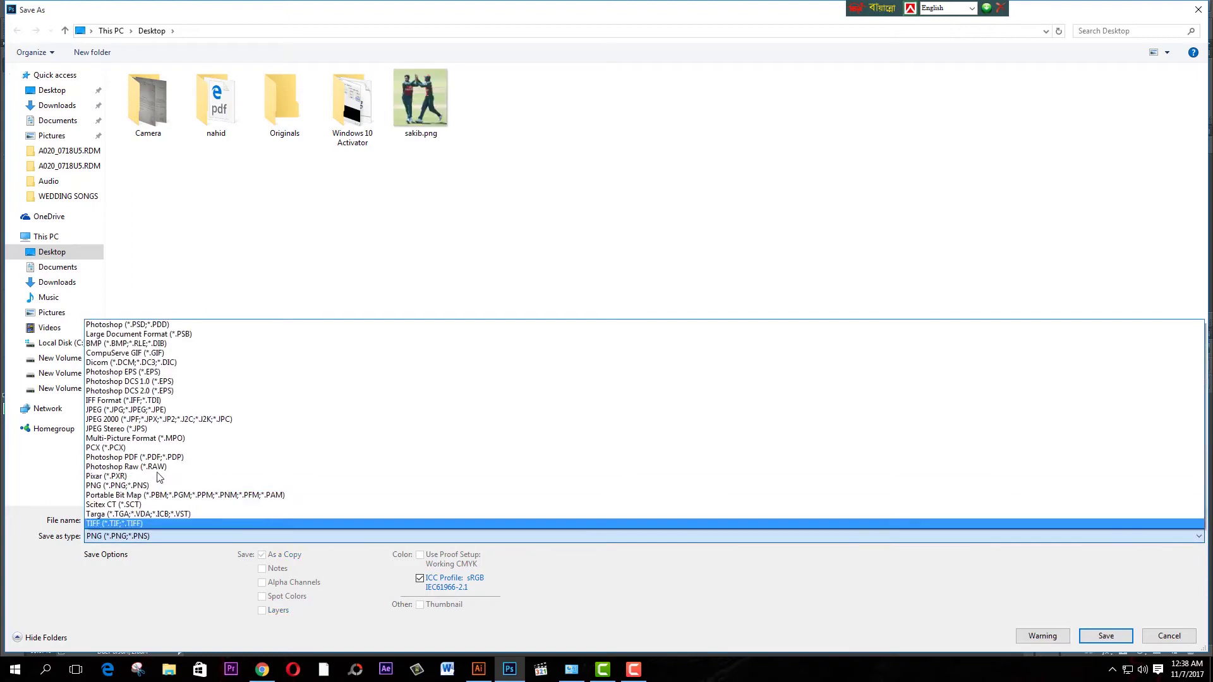
click(121, 412)
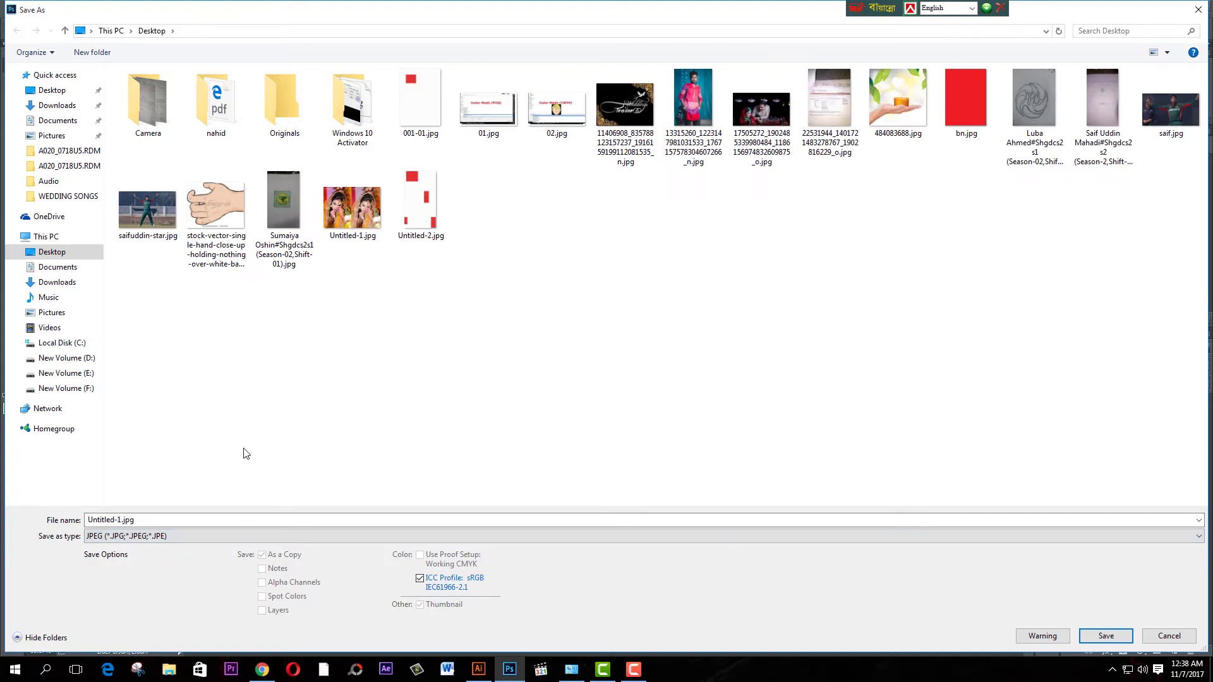
click(183, 536)
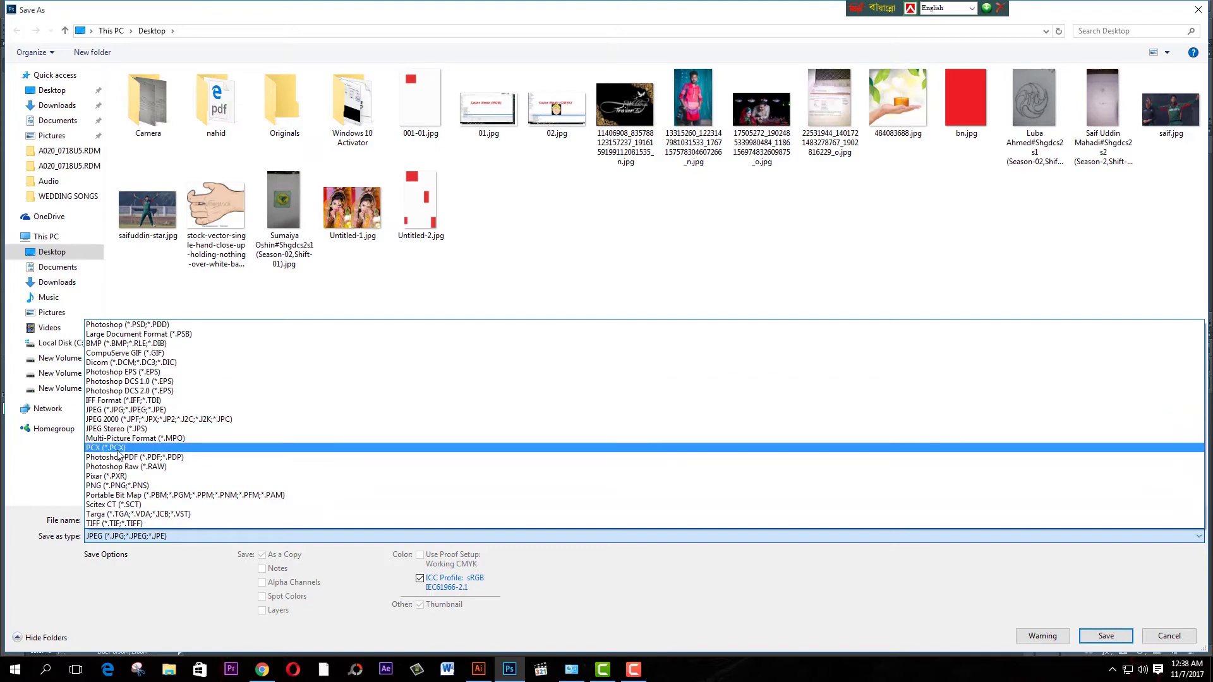
click(104, 486)
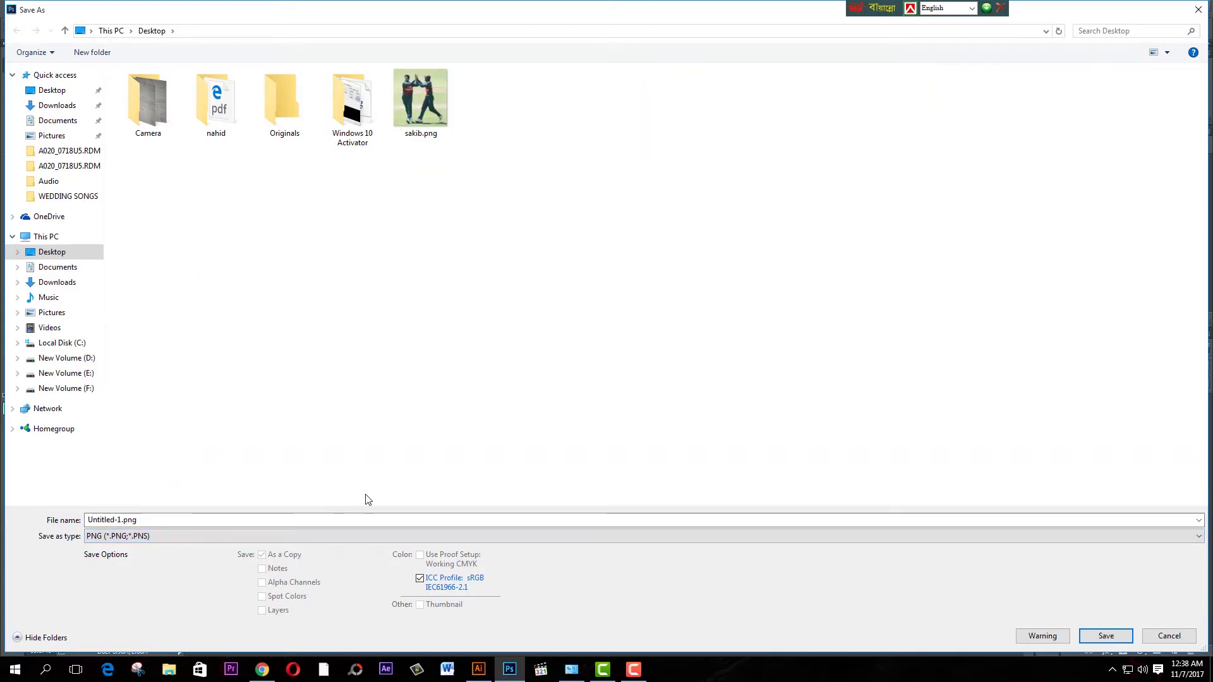
- Save it to the Desktop as ABC.png, accepting the PNG options
click(66, 95)
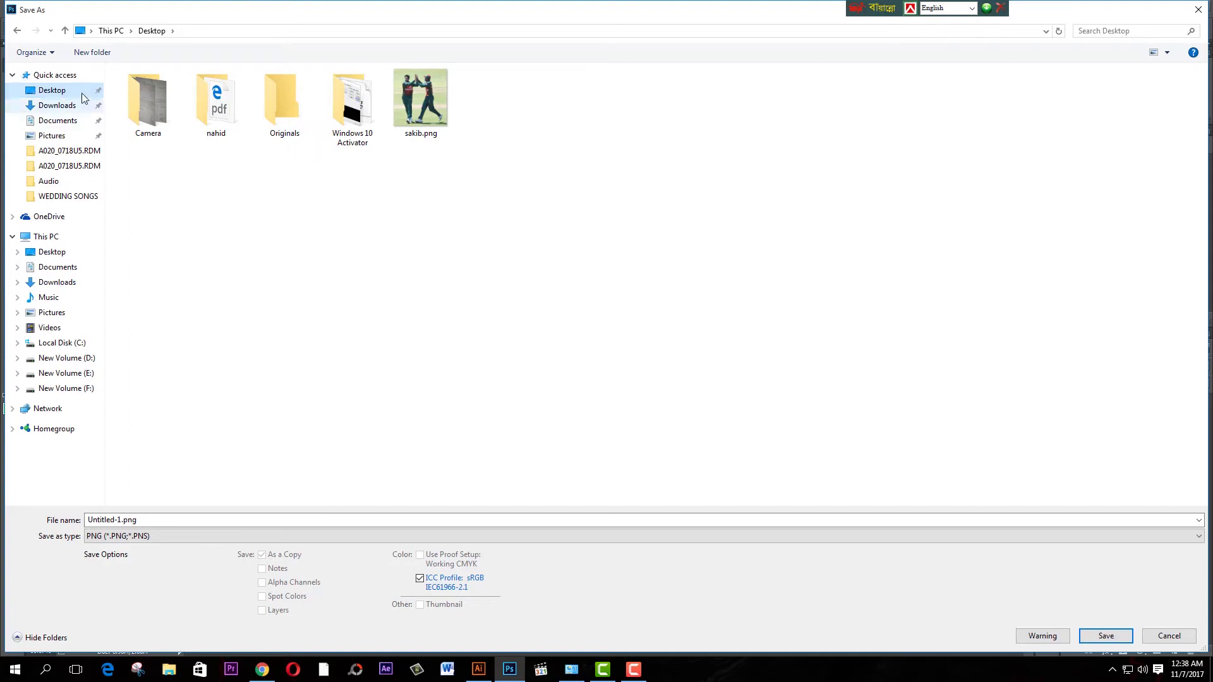
click(160, 526)
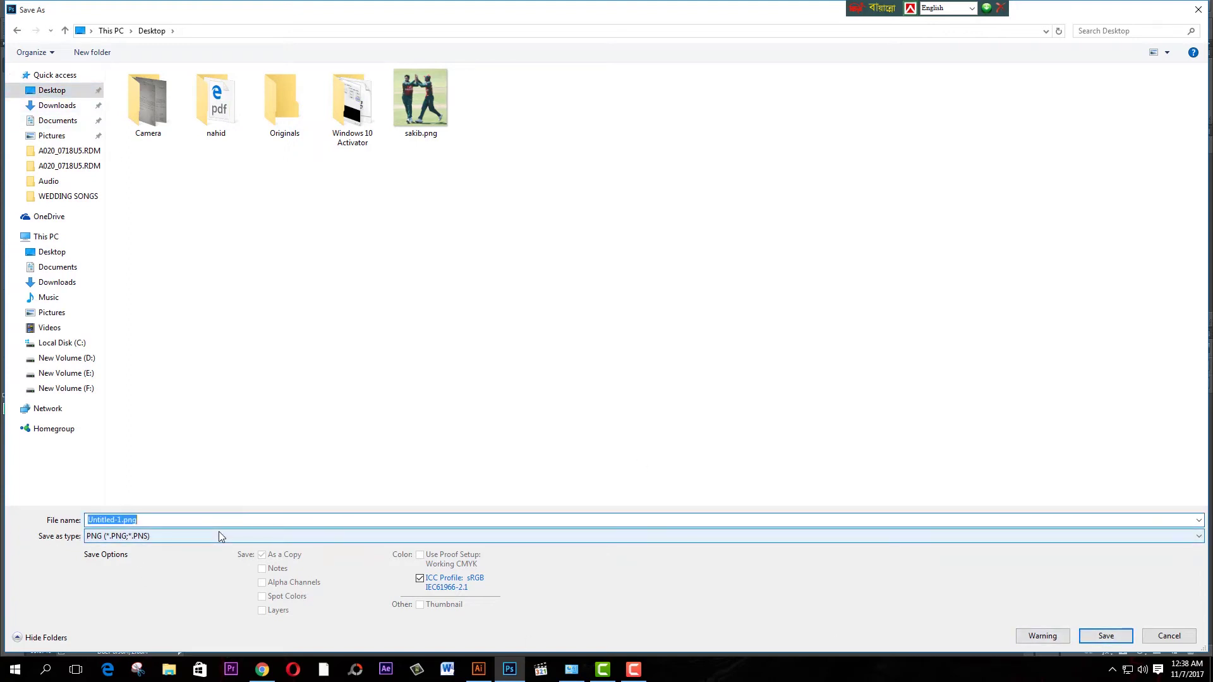
text(A)
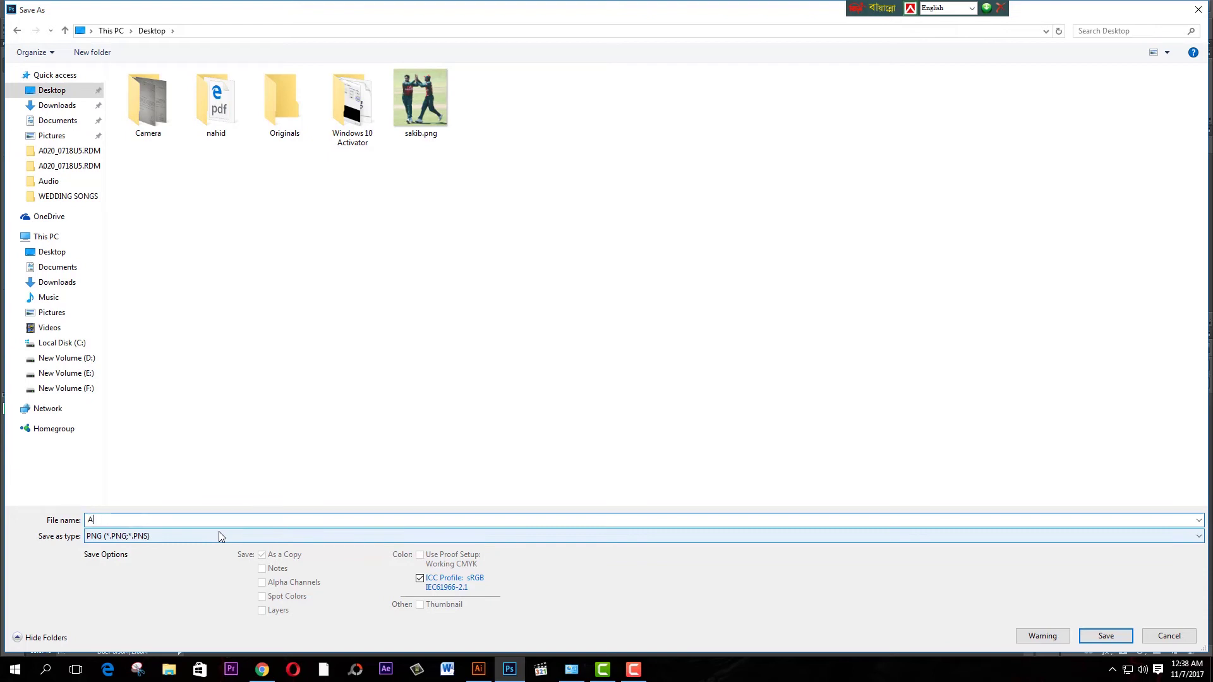
text(BC)
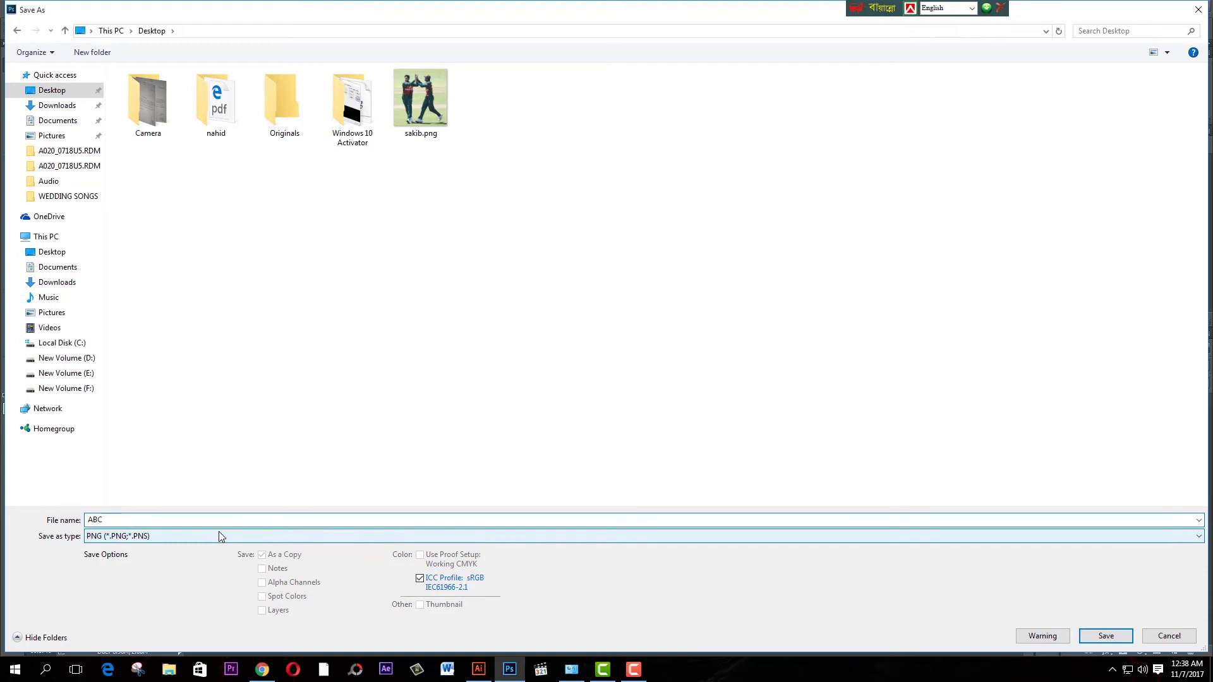
click(1108, 637)
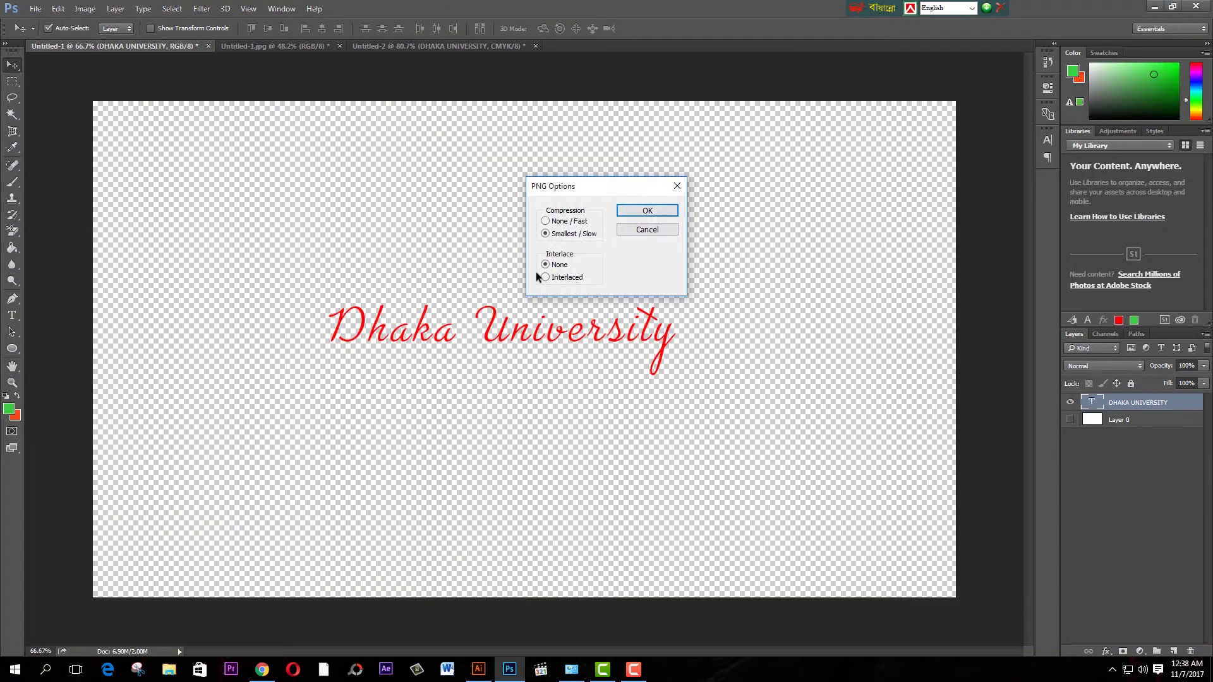
click(638, 211)
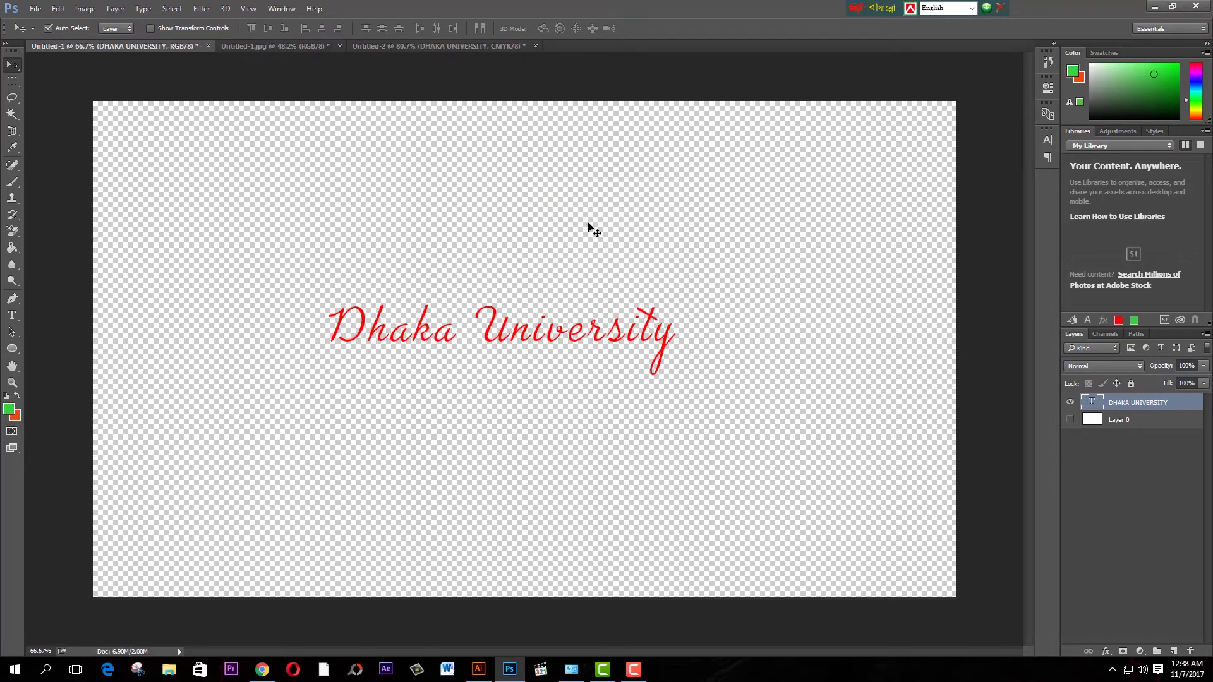
- Preview ABC.png from the Desktop in Photos, then return to Illustrator's ID card
click(171, 675)
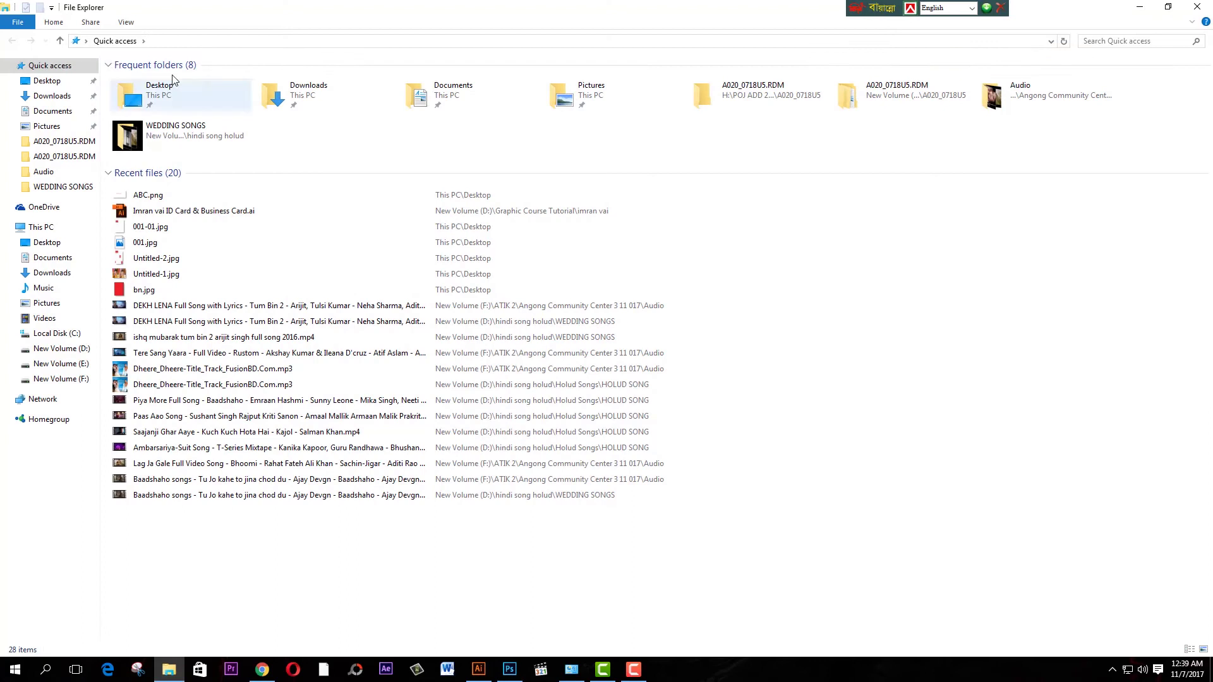
click(56, 82)
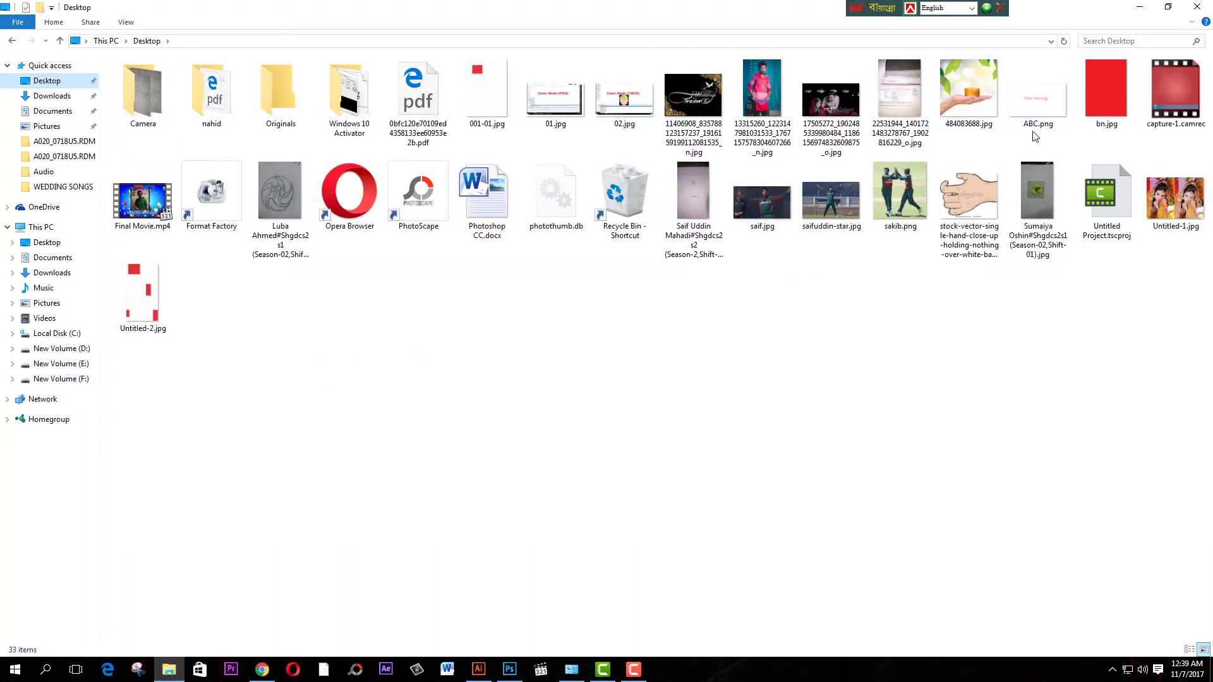
mouse_move(1039, 95)
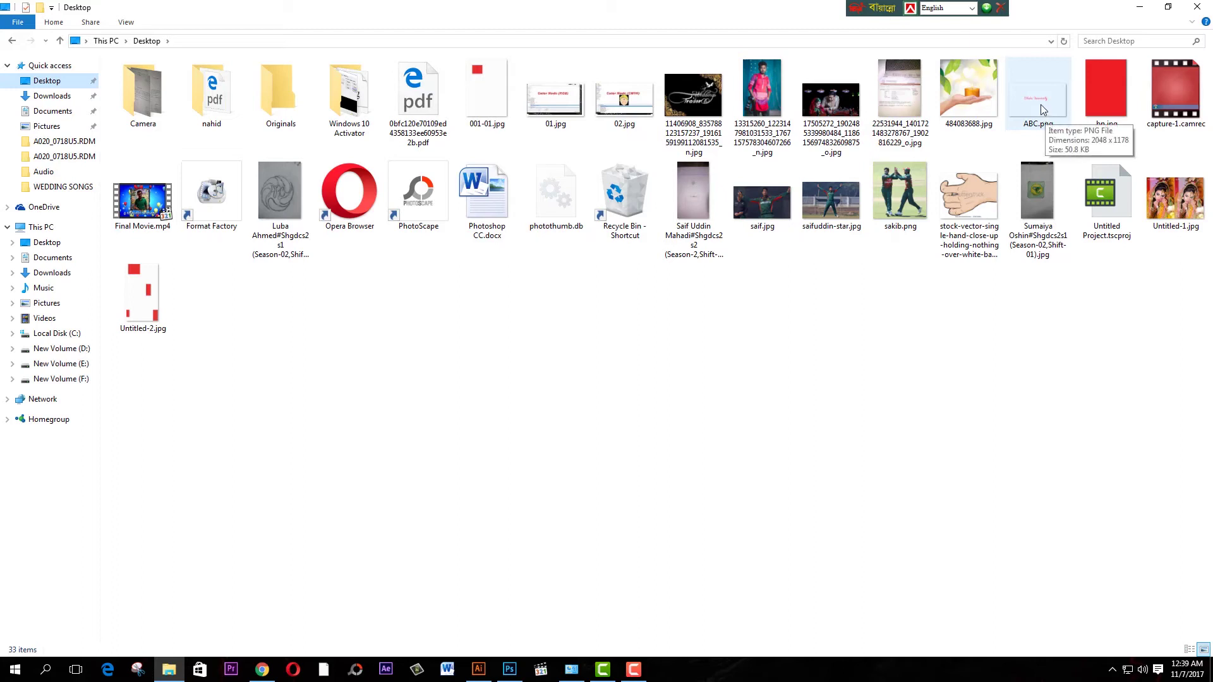
right_click(1043, 116)
click(1080, 116)
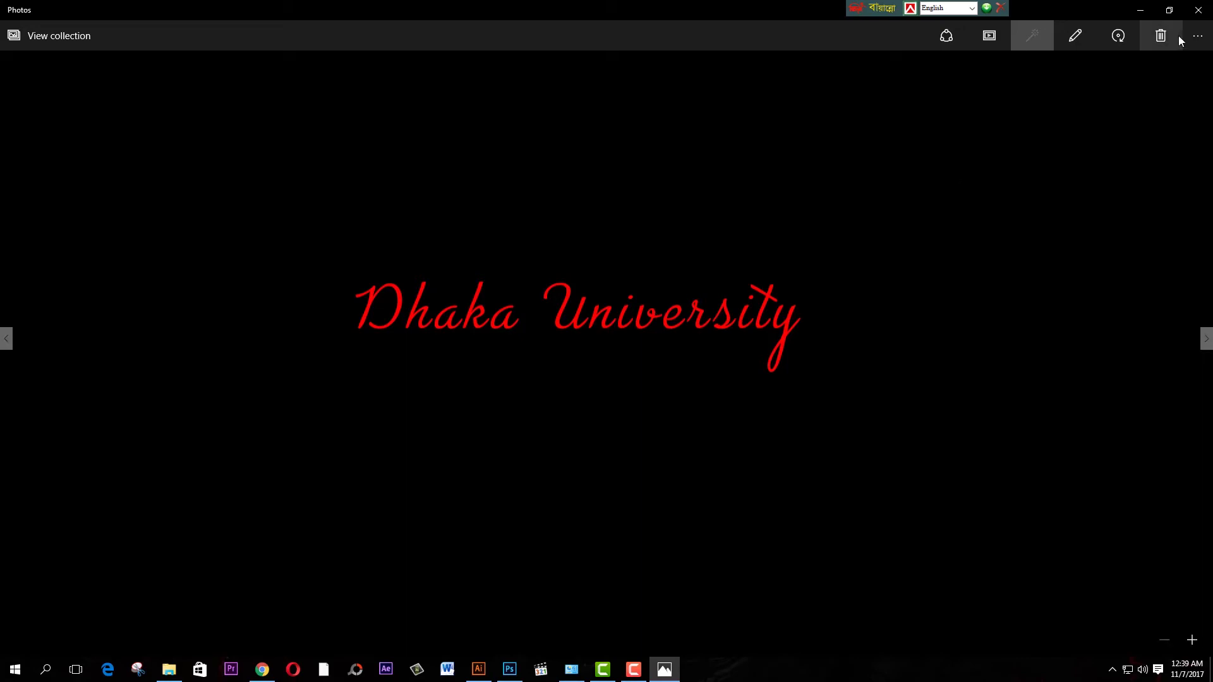
click(1198, 12)
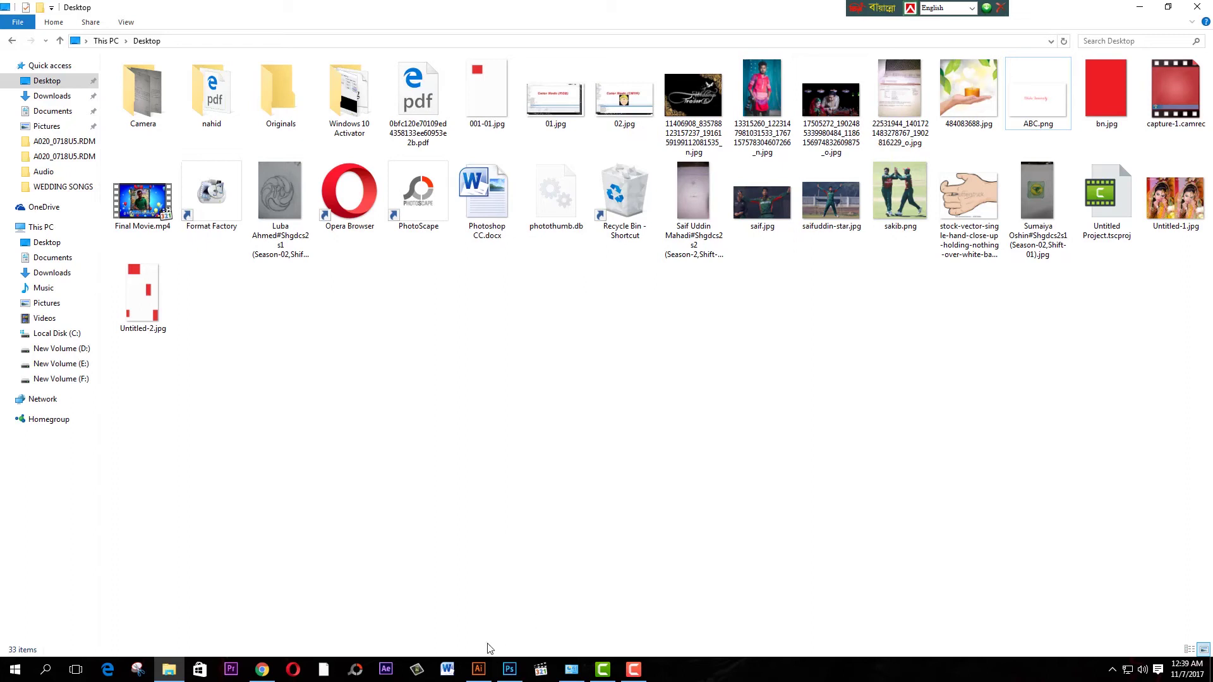
click(479, 672)
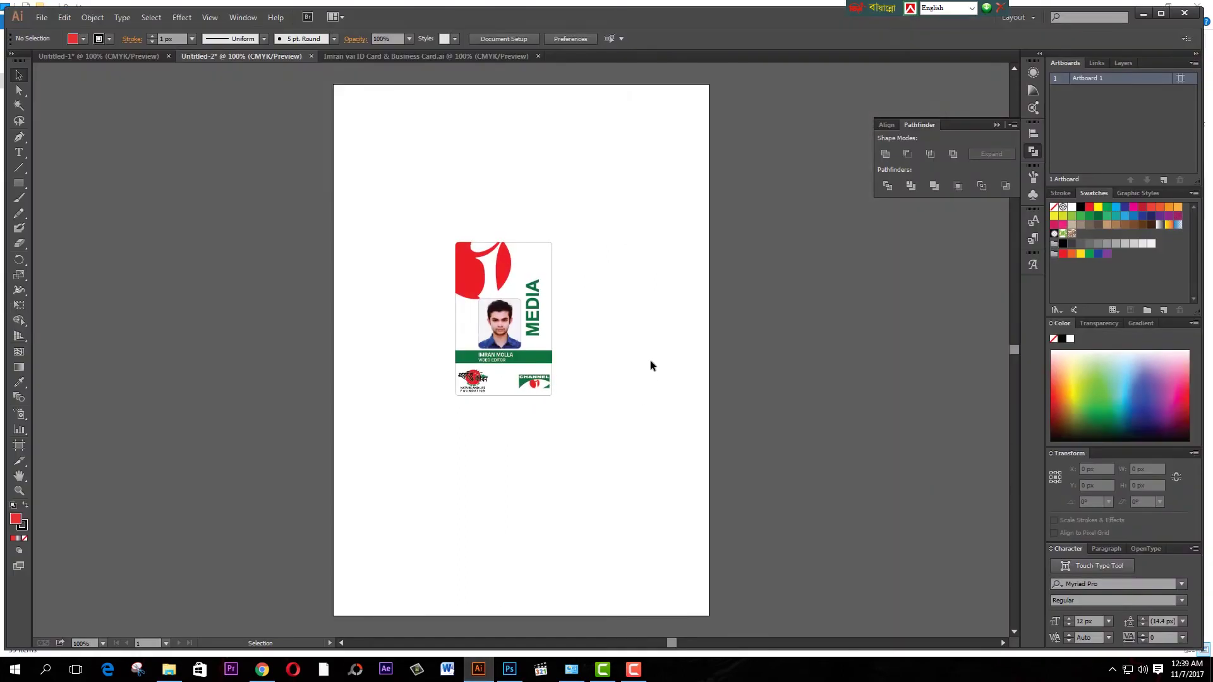
- Zoom and pan so the ID card is centred, then bring up the File menu
scroll(631, 338, up, 3)
scroll(631, 337, down, 2)
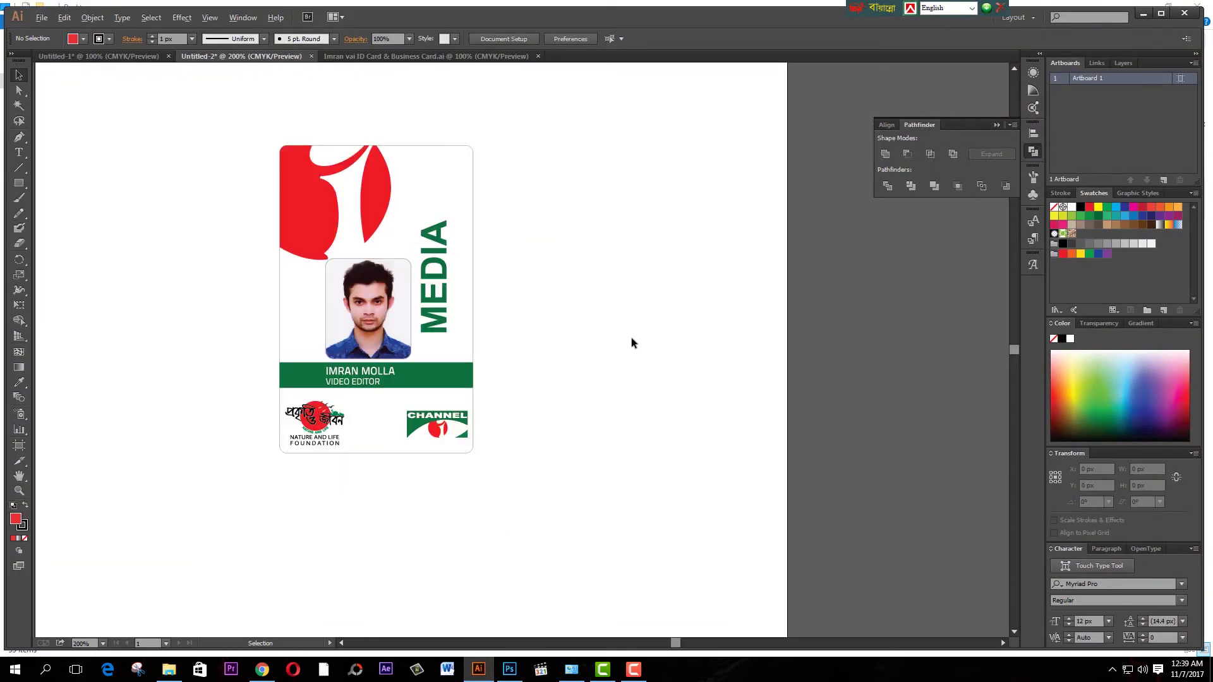
scroll(631, 338, down, 1)
drag(414, 272, 465, 317)
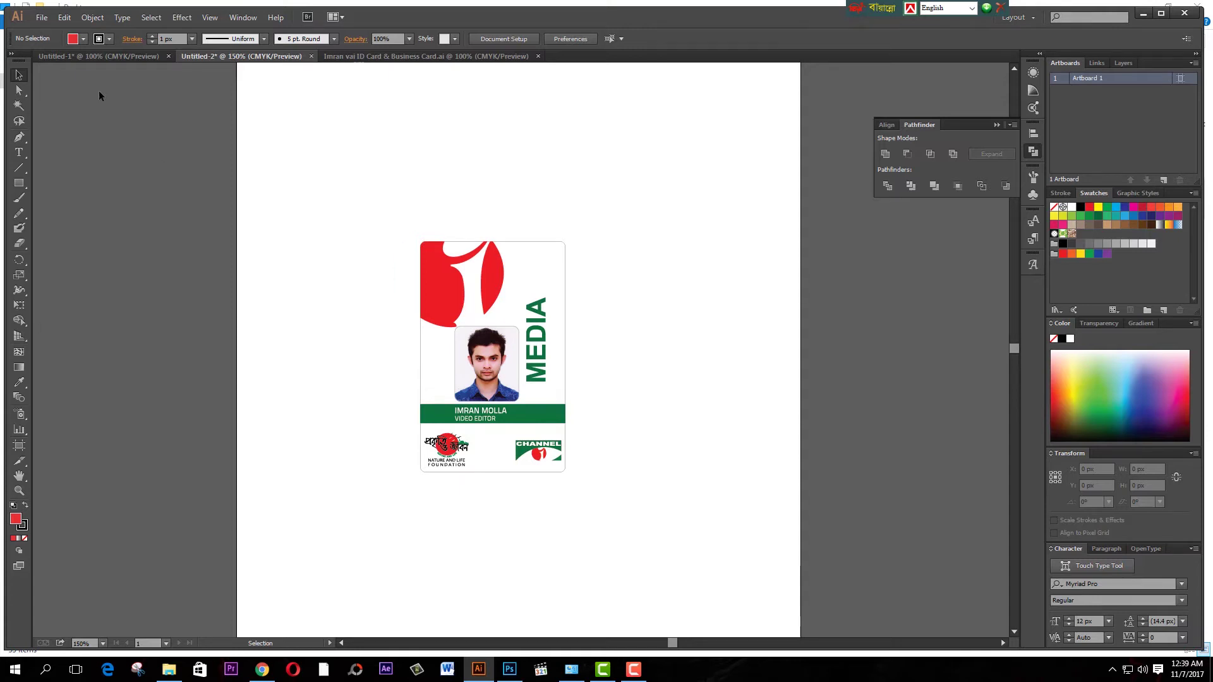
click(42, 17)
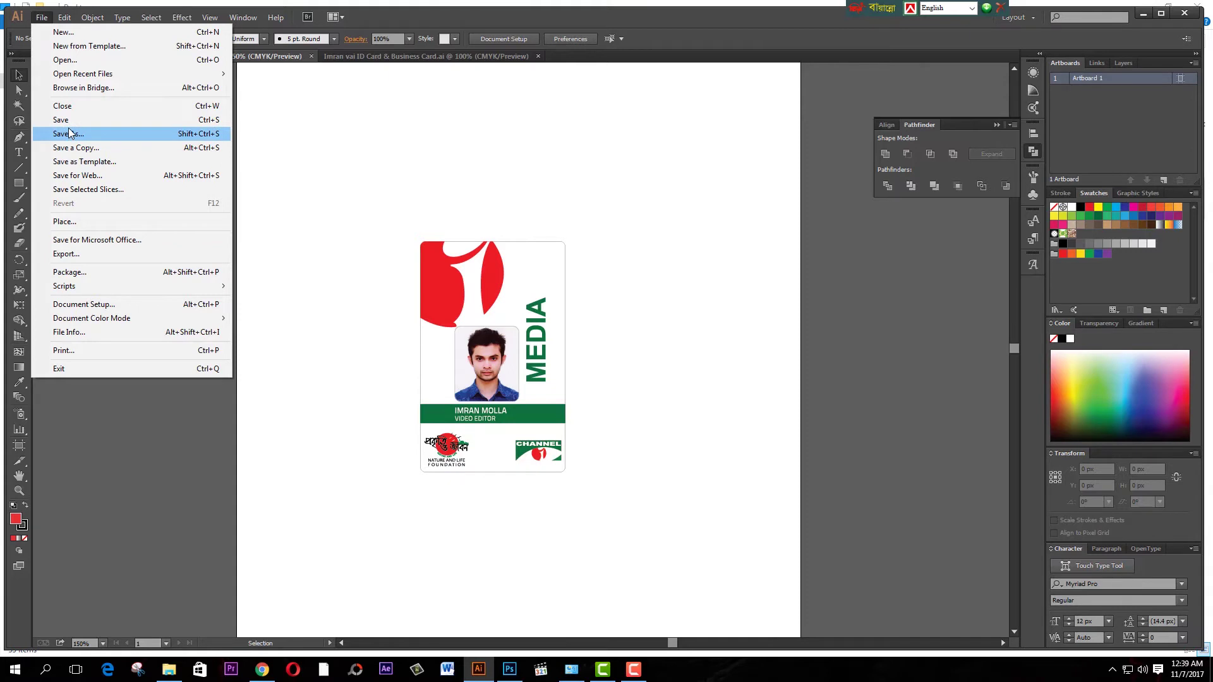
- Export the ID card to the Desktop as a JPEG named ADC
click(94, 256)
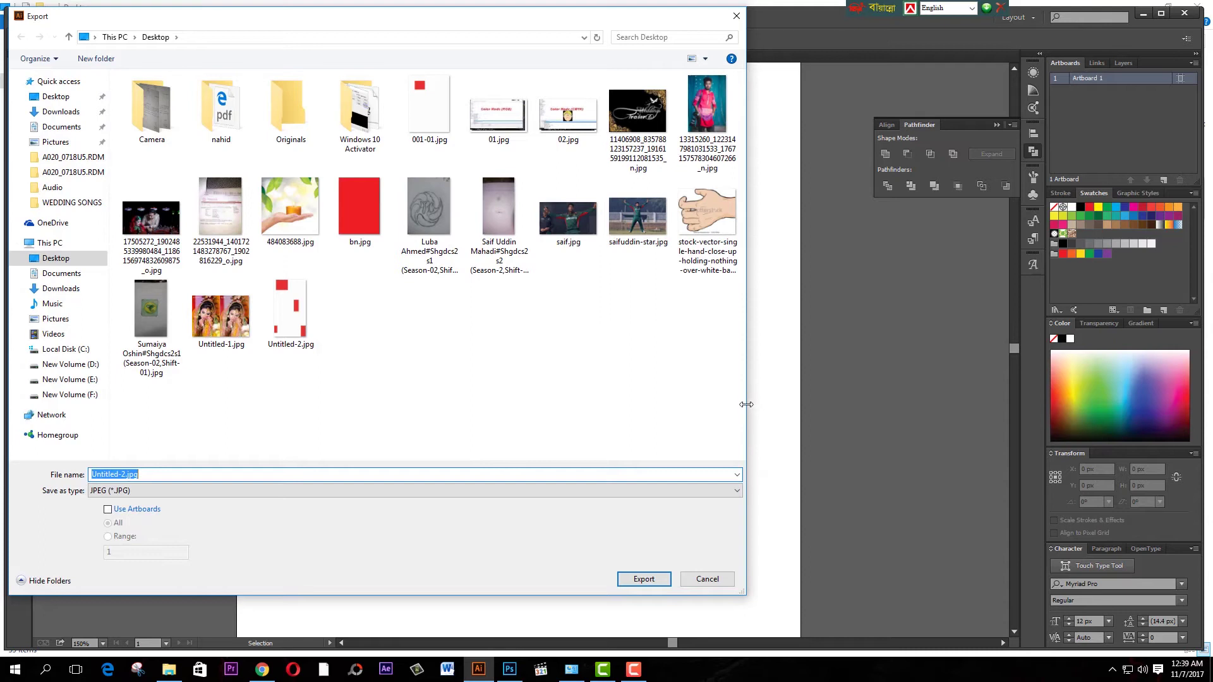
drag(746, 404, 1204, 394)
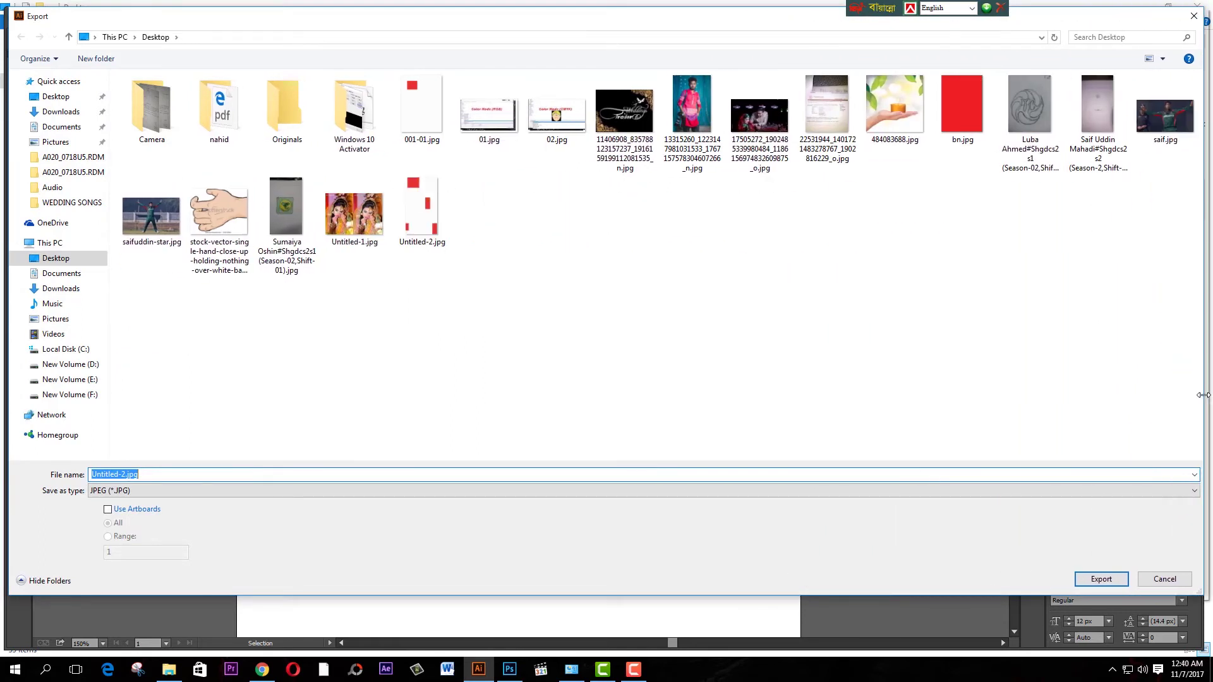
mouse_move(524, 28)
mouse_down()
mouse_move(539, 49)
mouse_move(529, 32)
mouse_up()
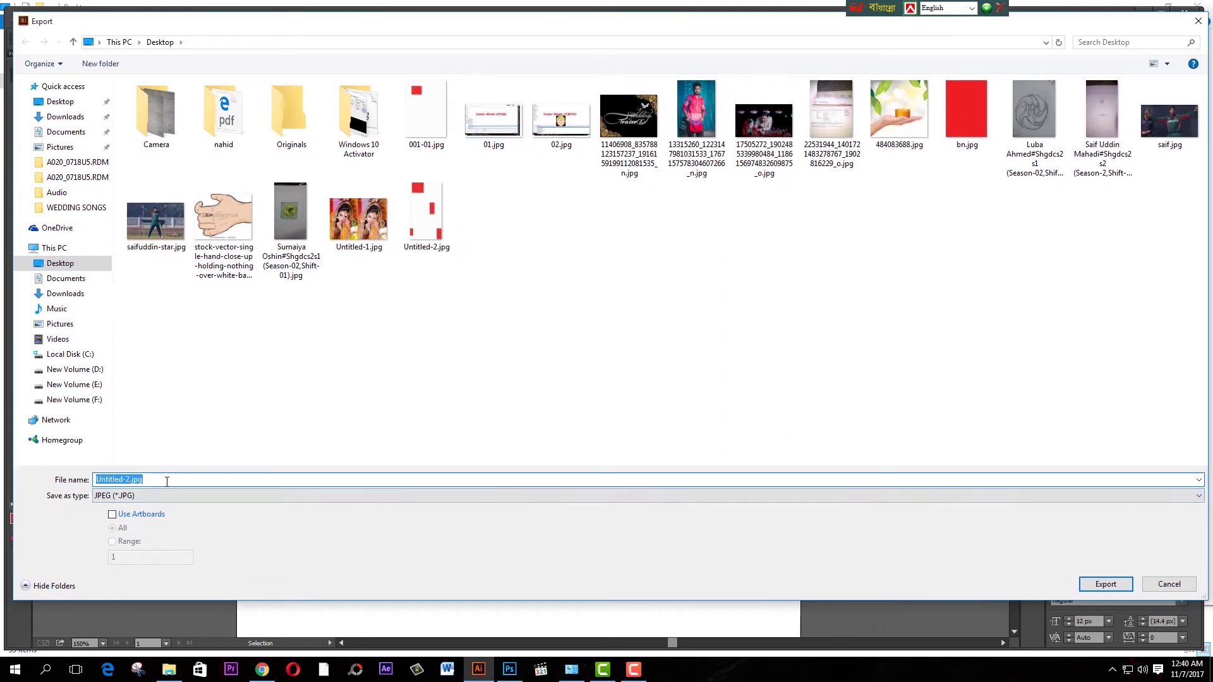
text(ADC)
click(157, 496)
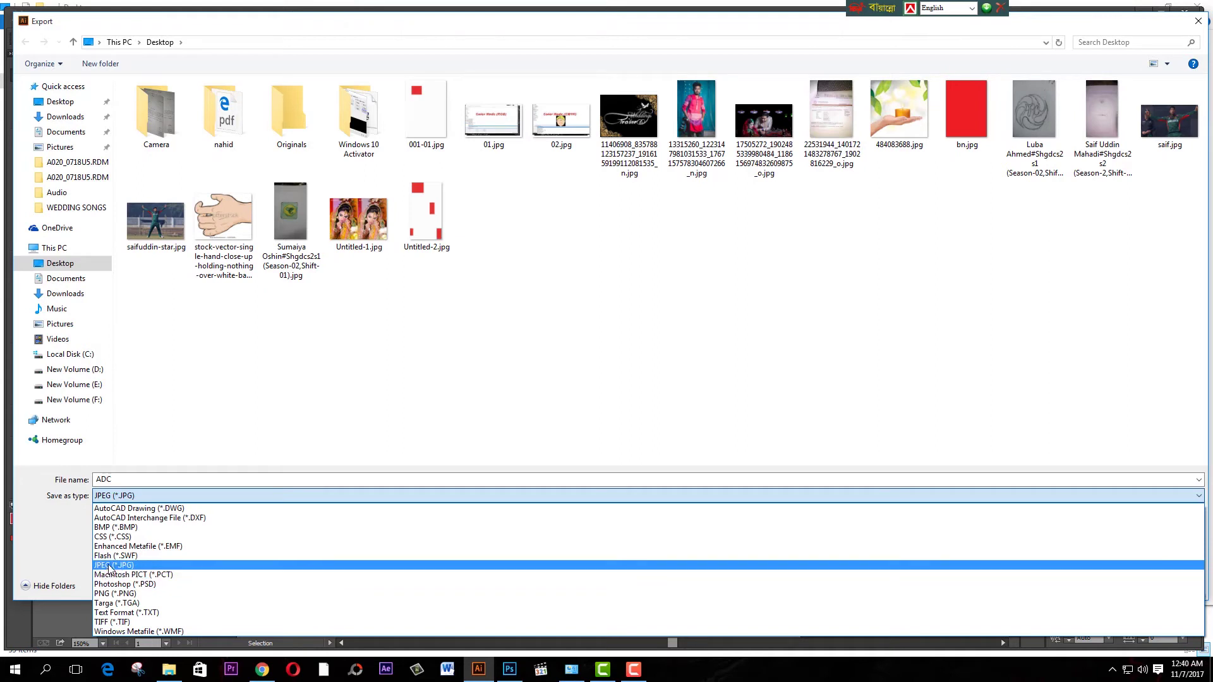
click(110, 566)
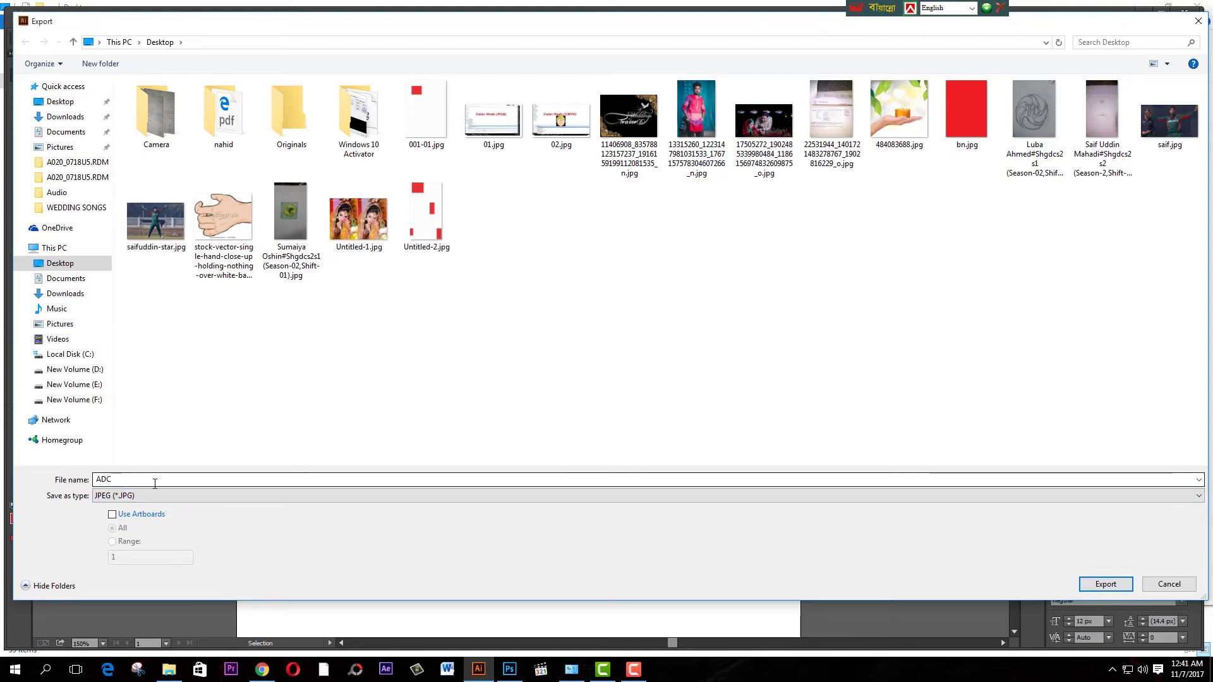
click(1116, 589)
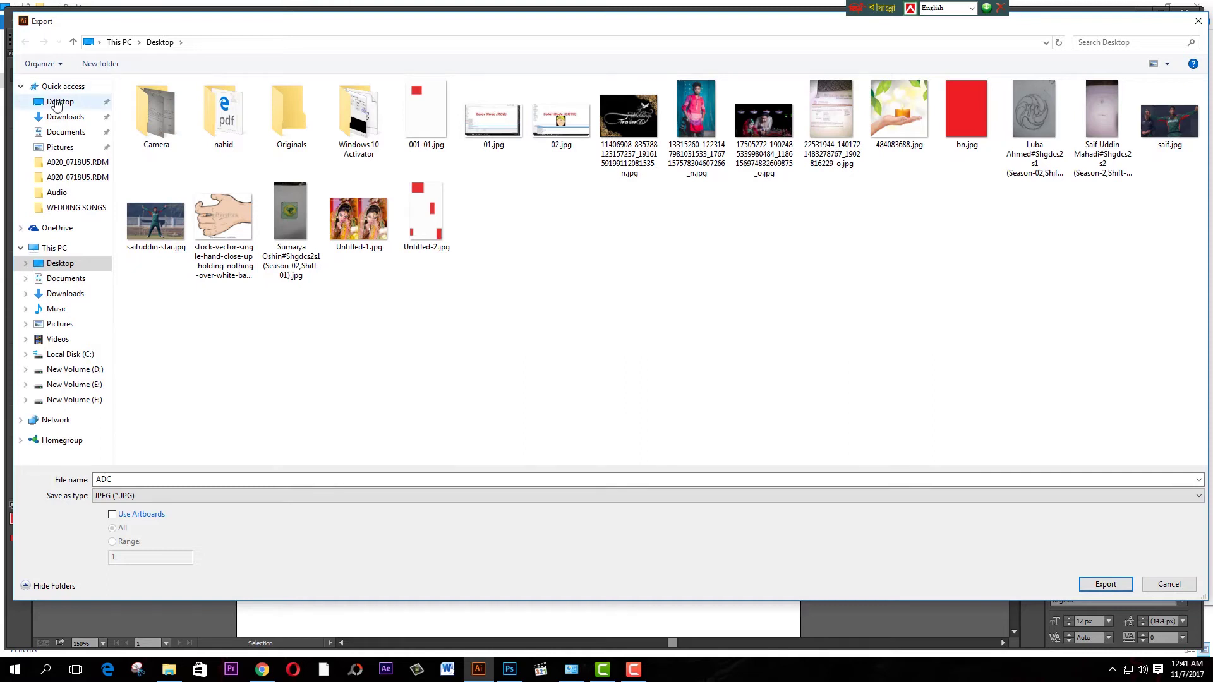
- Set JPEG Options to RGB, quality 10 and High (300 ppi) resolution, and export
click(1104, 587)
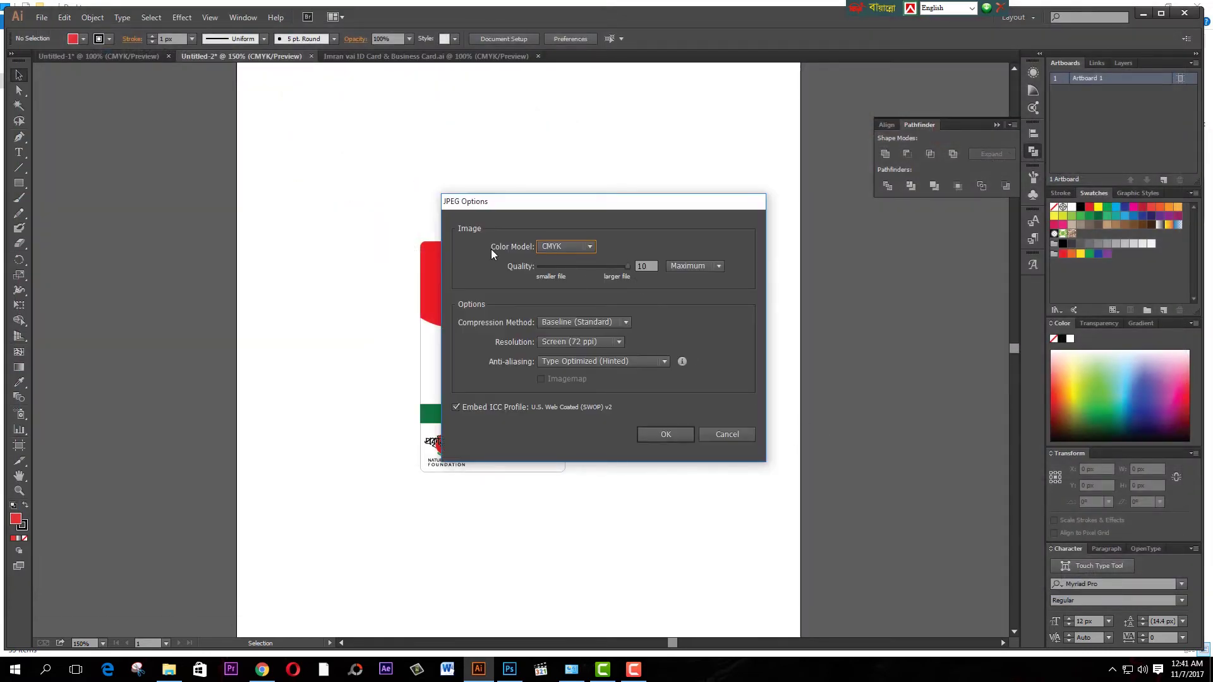
click(567, 247)
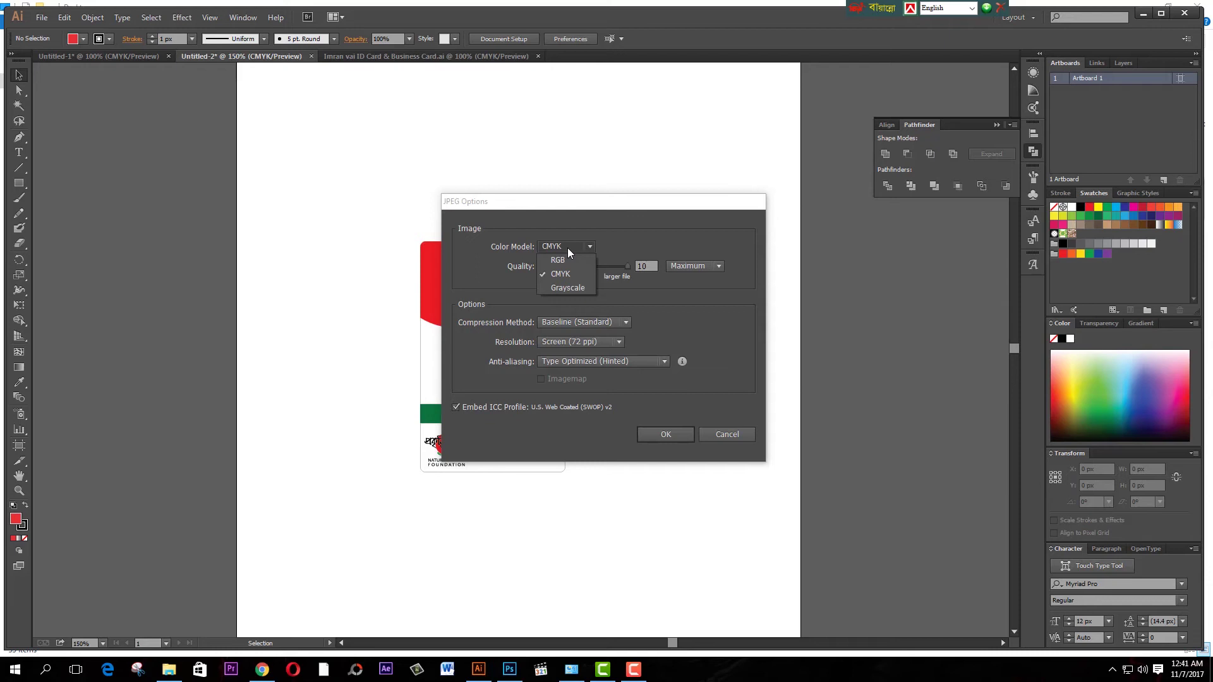
click(571, 261)
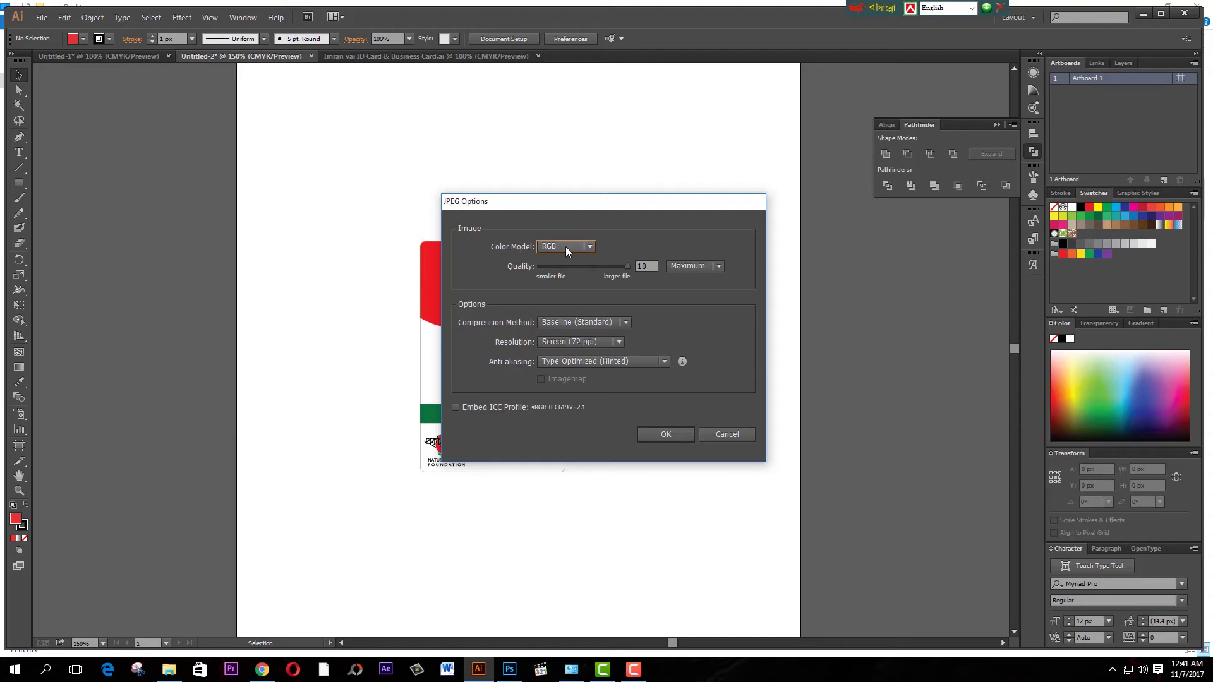
click(647, 268)
click(576, 341)
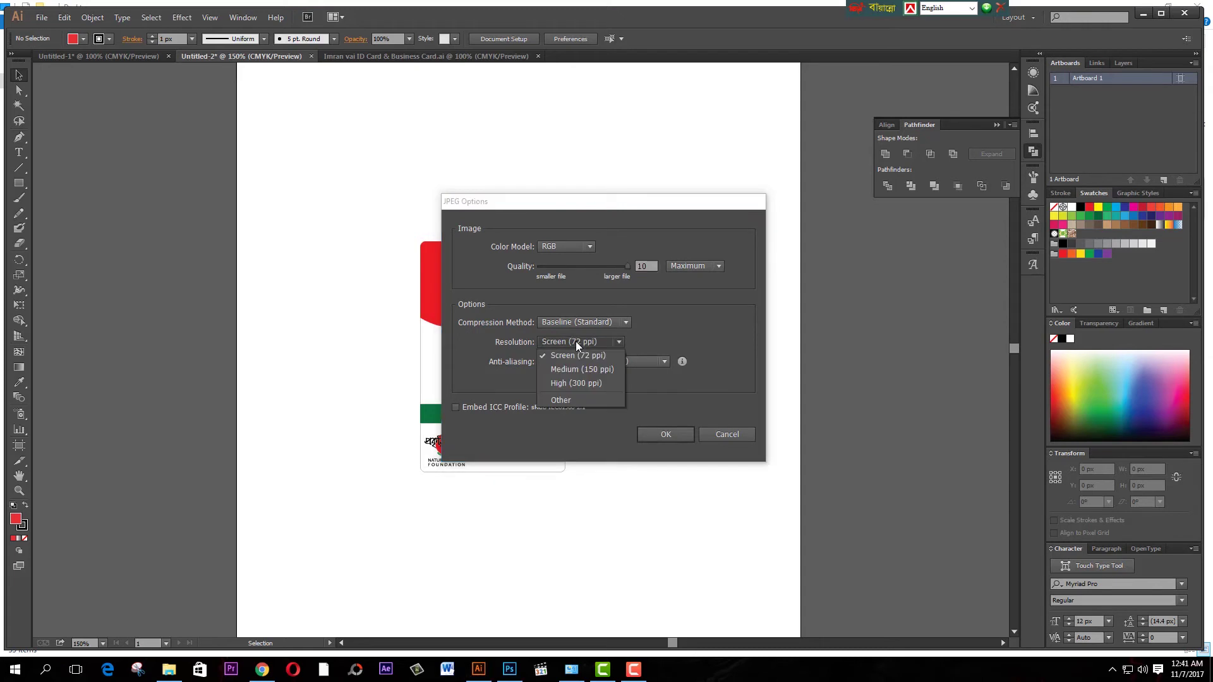
click(594, 384)
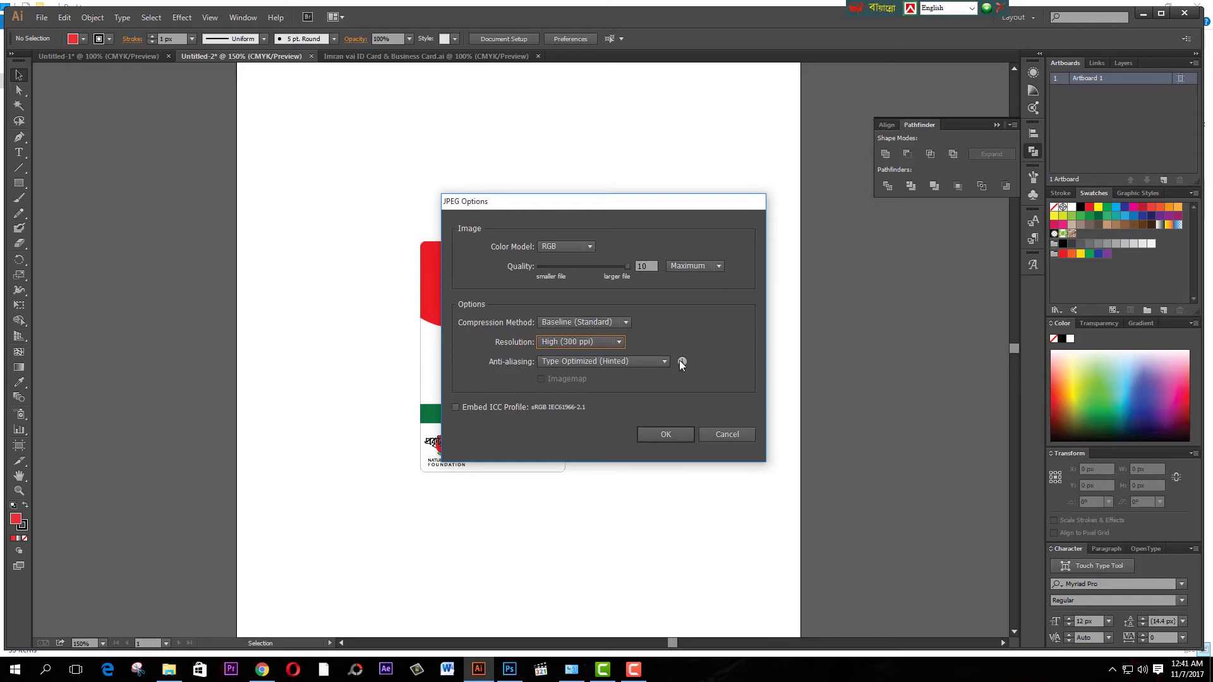
click(664, 434)
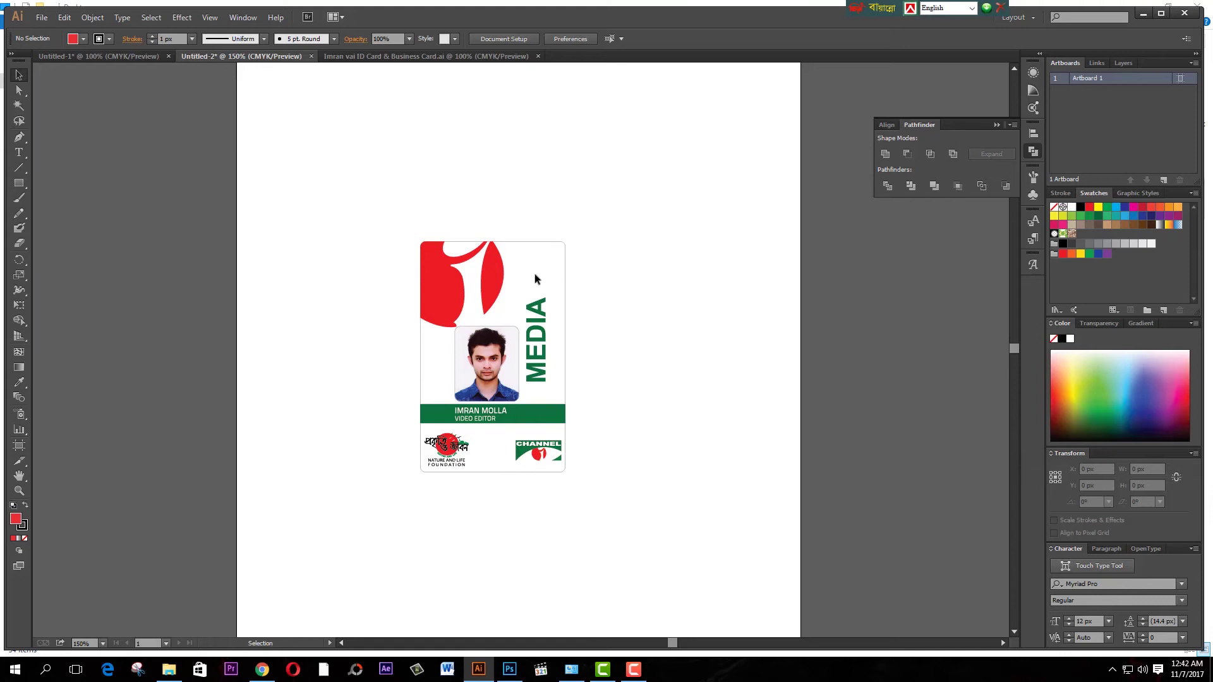
click(170, 671)
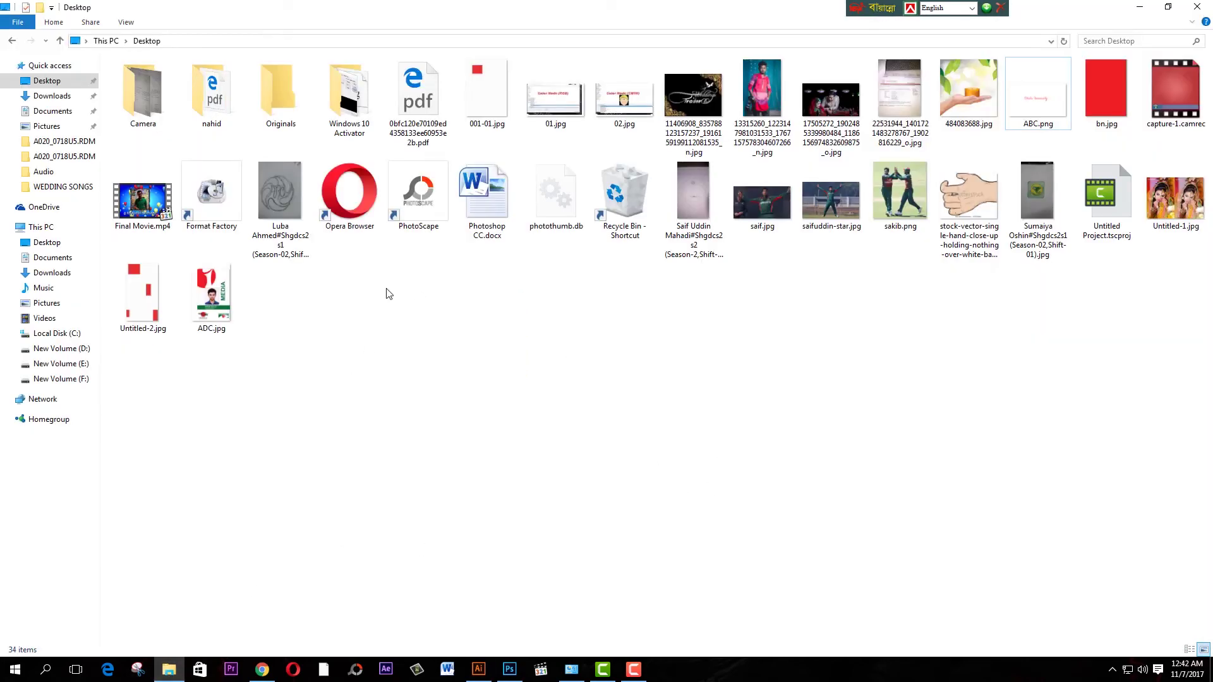
right_click(222, 299)
click(243, 306)
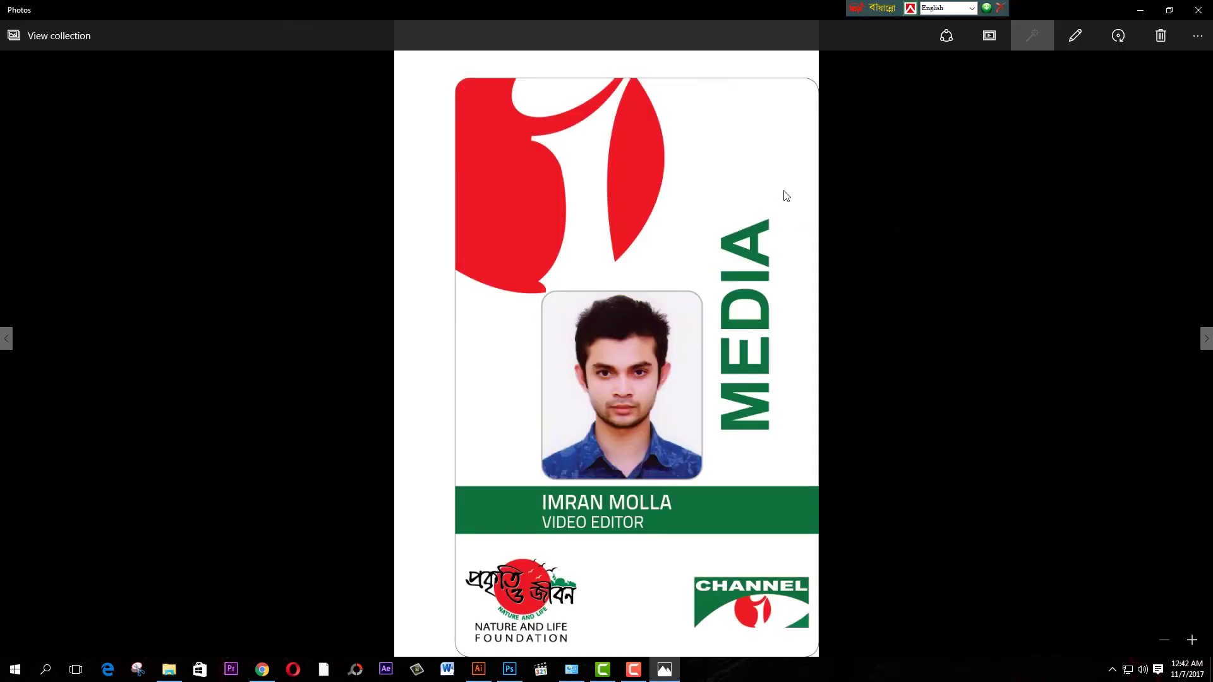
click(1207, 11)
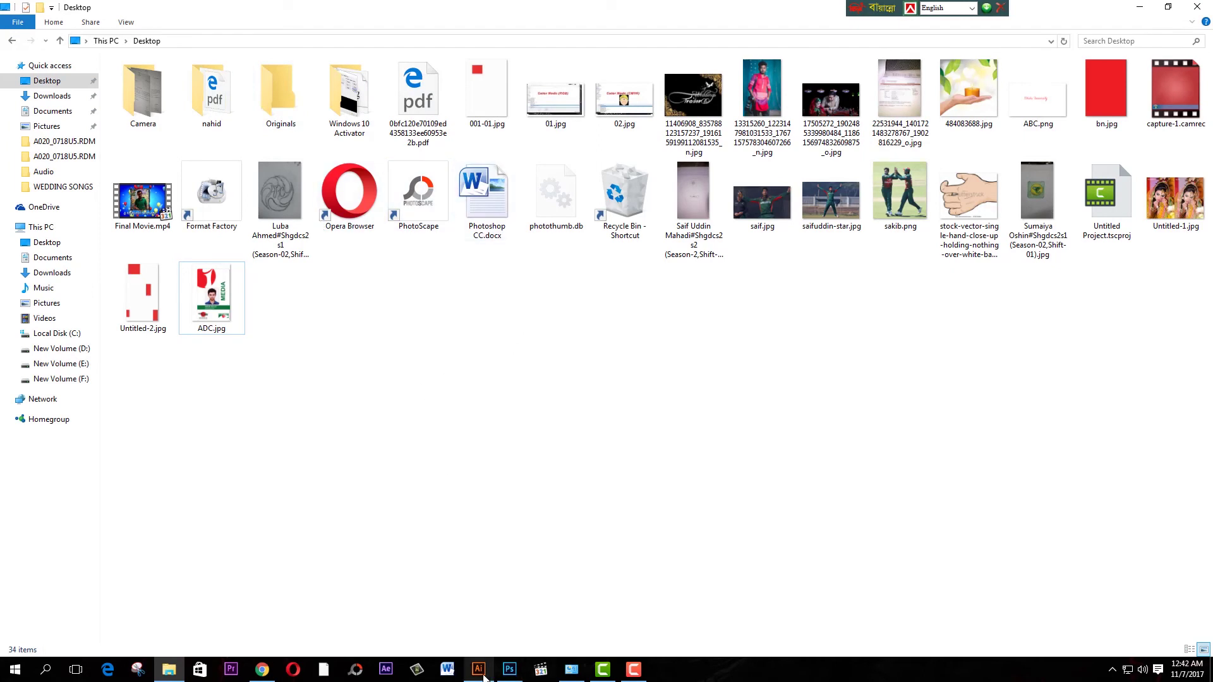
click(479, 669)
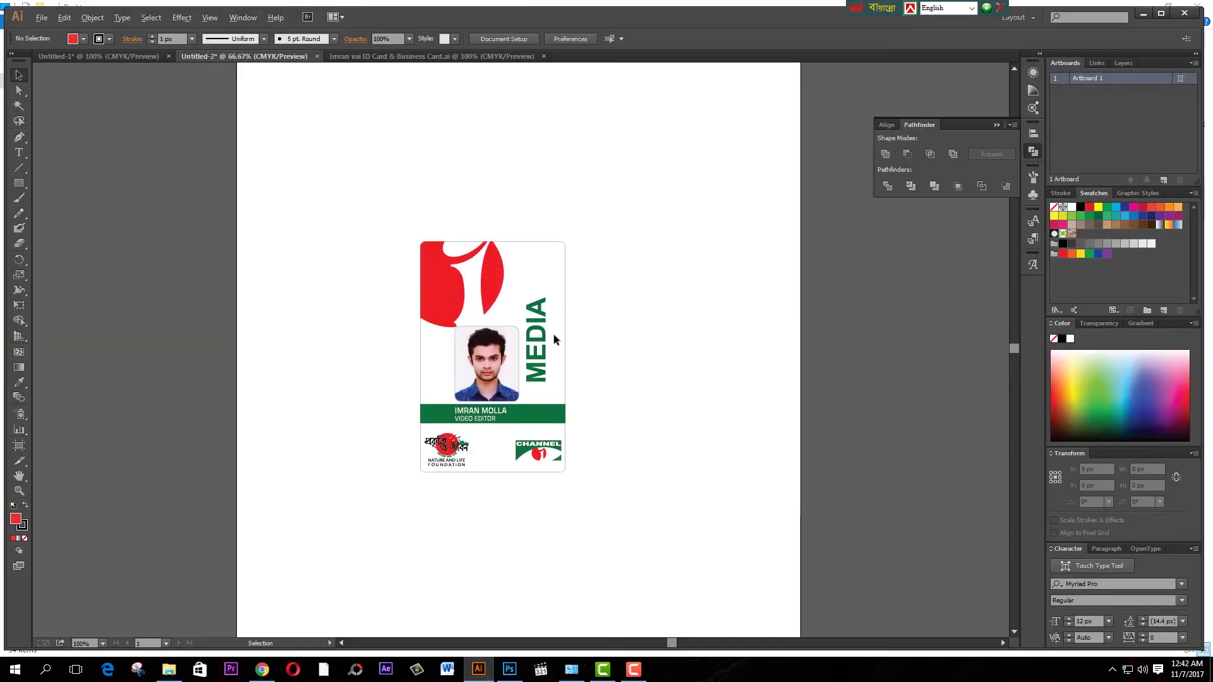
- Select the ID card group and drag it lower on the artboard
scroll(553, 336, down, 2)
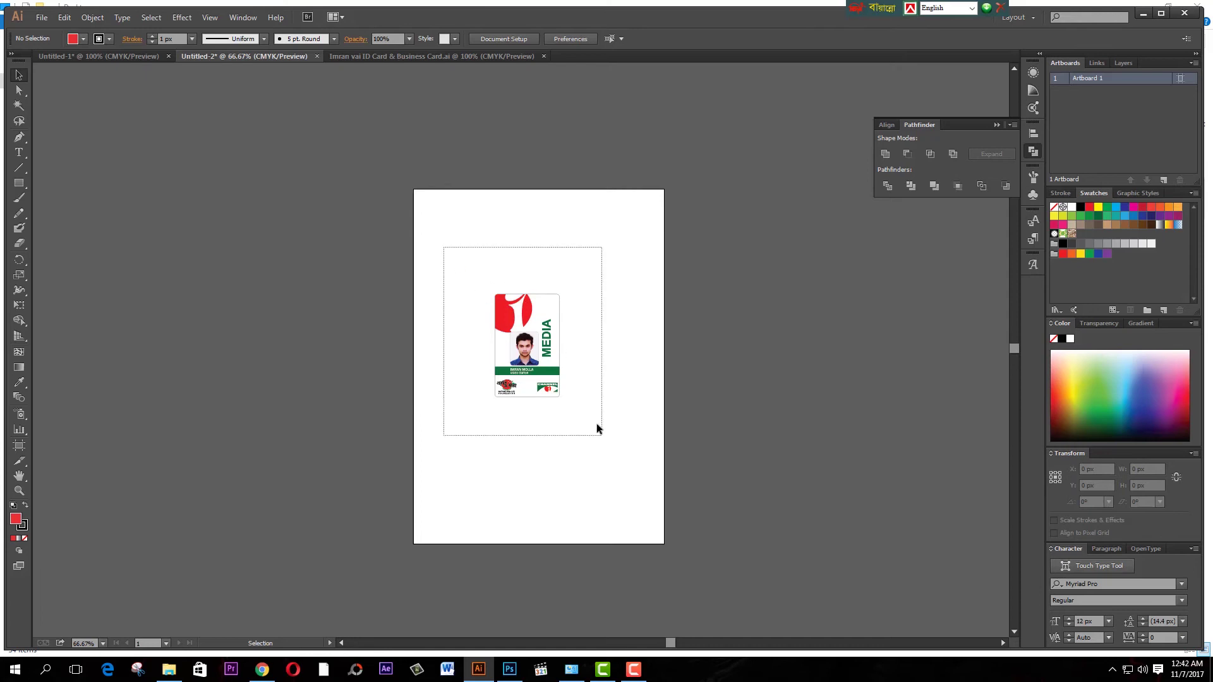
drag(445, 251, 597, 427)
click(672, 306)
drag(429, 263, 611, 407)
mouse_move(526, 317)
mouse_down()
mouse_move(645, 320)
mouse_move(540, 327)
mouse_up()
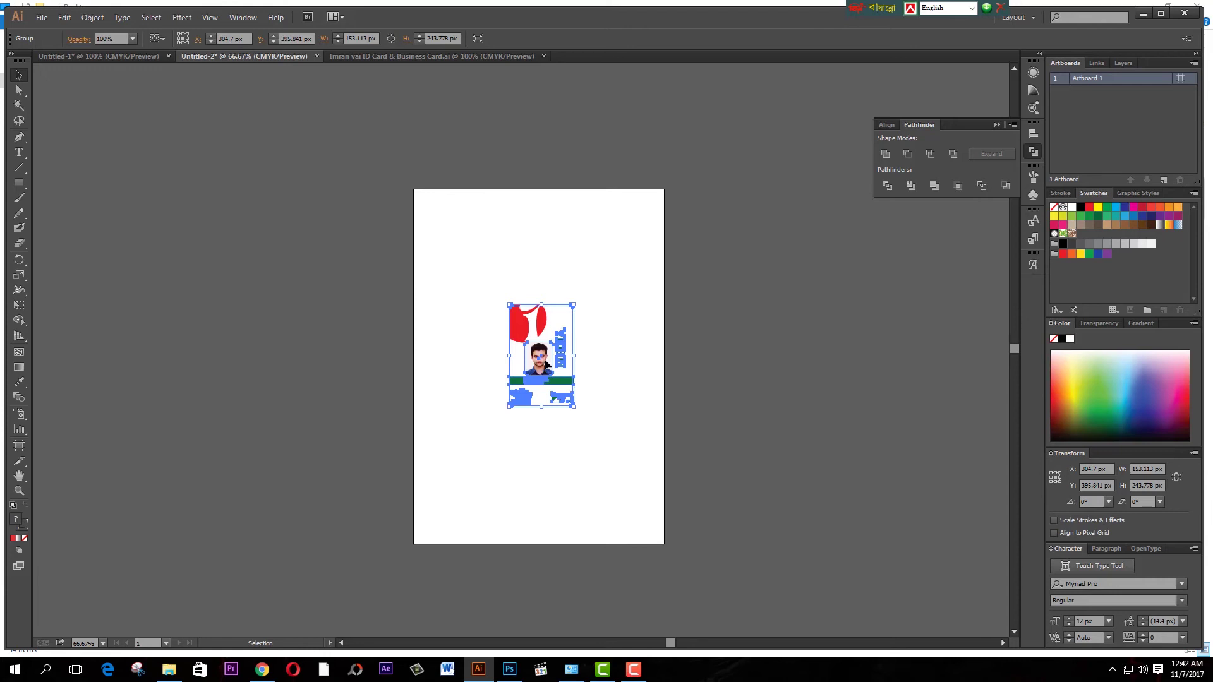
drag(542, 361, 527, 422)
click(517, 325)
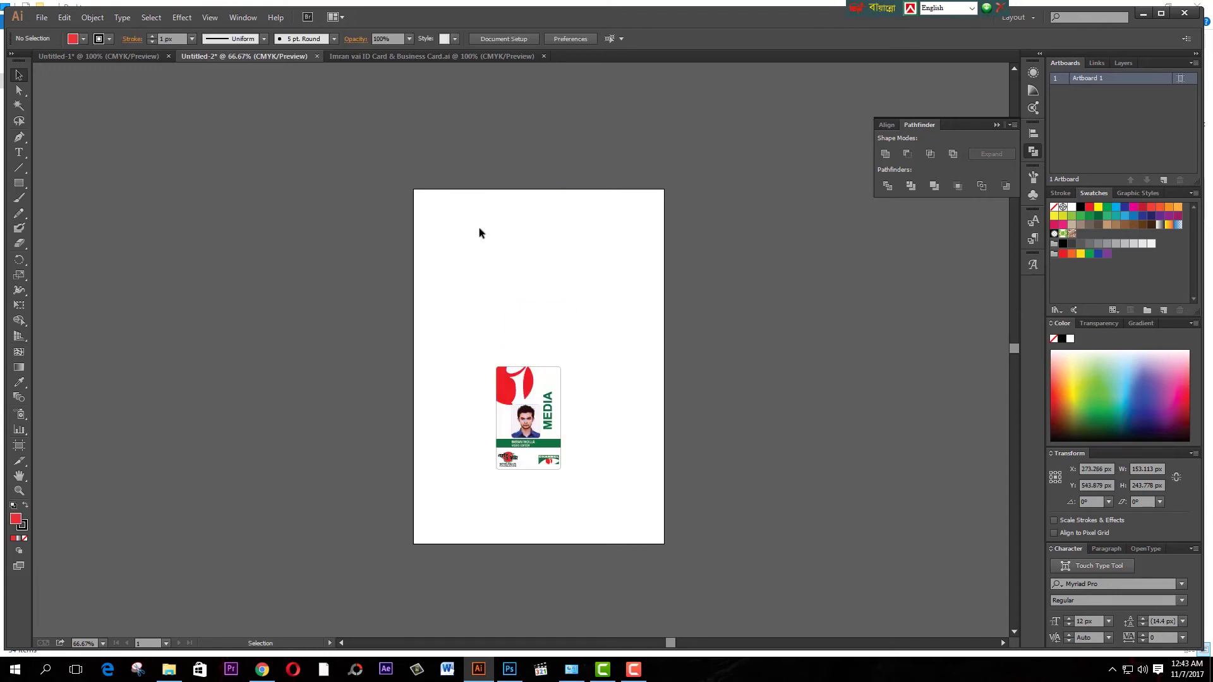
- Draw a red rectangle near the top of the artboard
click(19, 183)
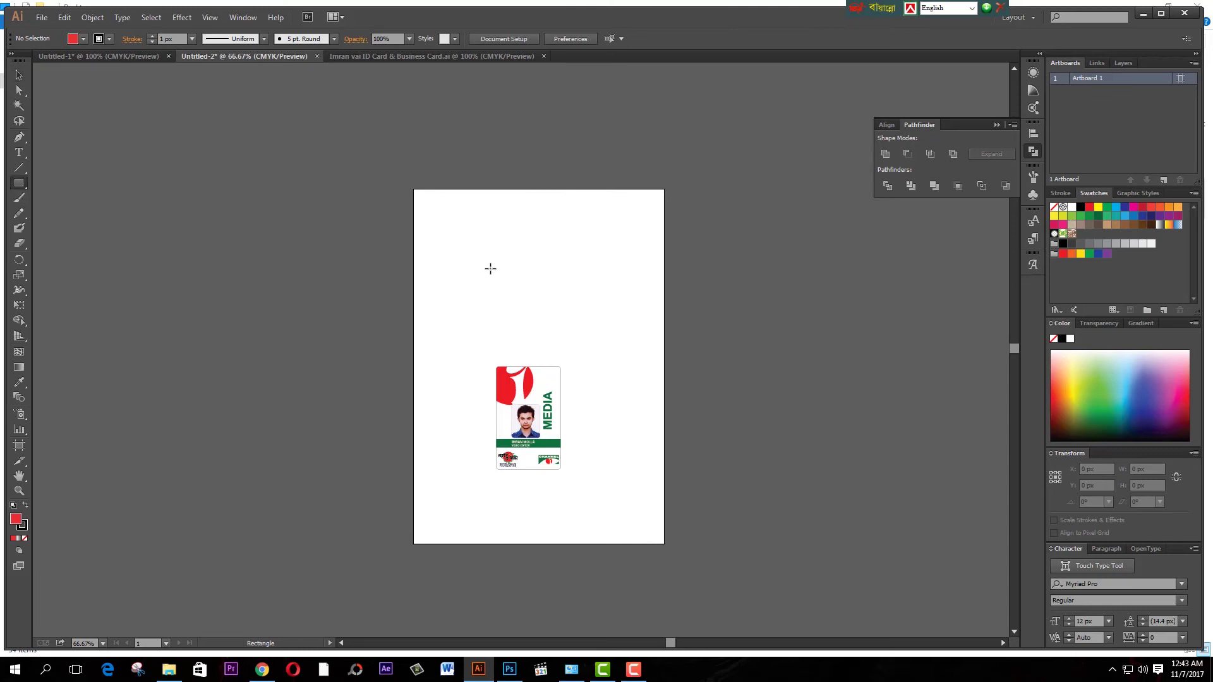
mouse_move(515, 202)
mouse_down()
mouse_move(591, 247)
mouse_move(600, 269)
mouse_up()
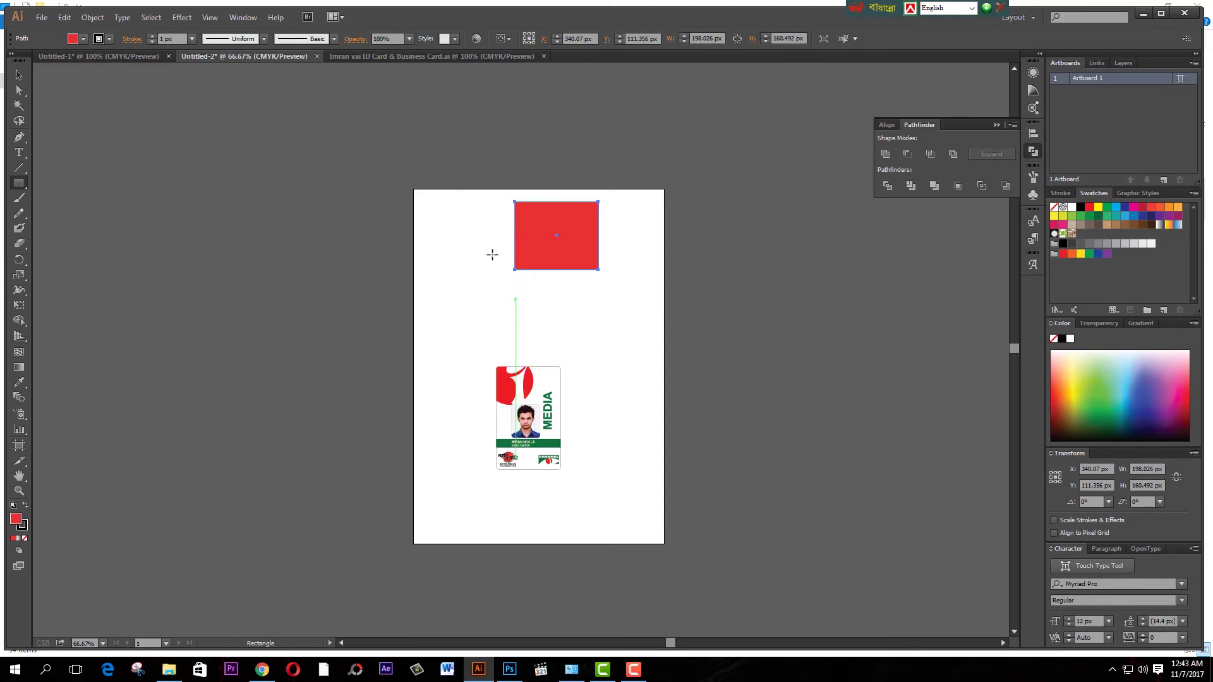
click(42, 17)
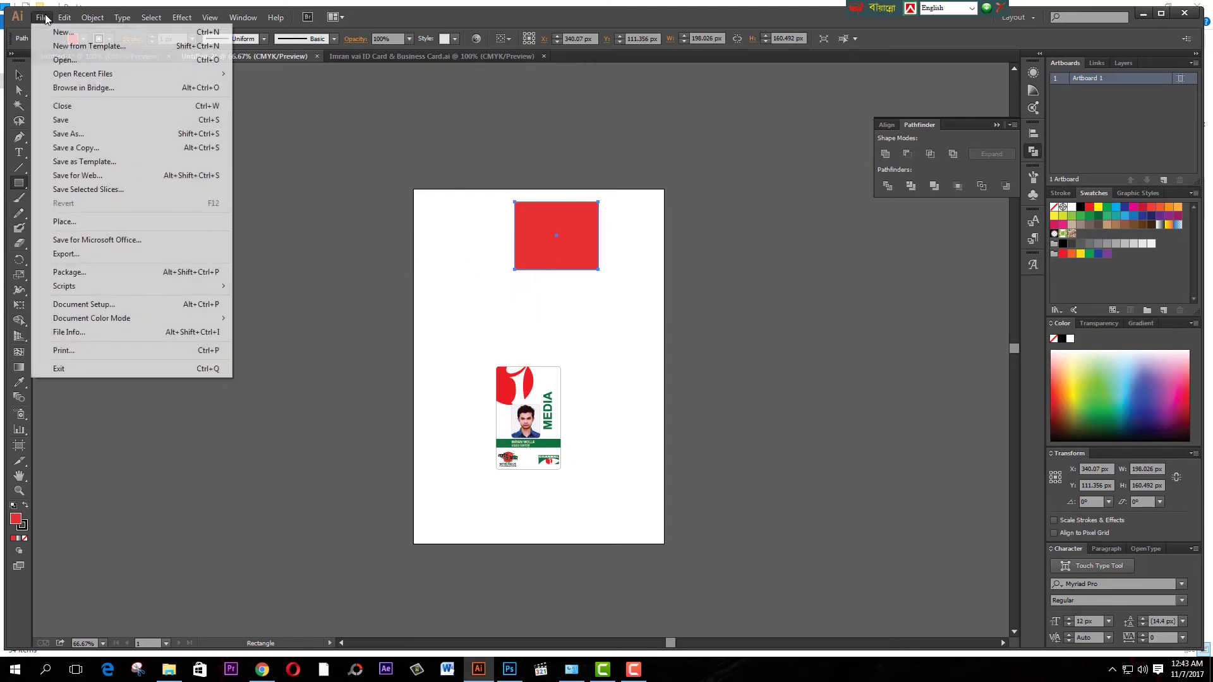
- Export the artwork to the Desktop as JPEG ADC-2, then bring up File Explorer
click(77, 256)
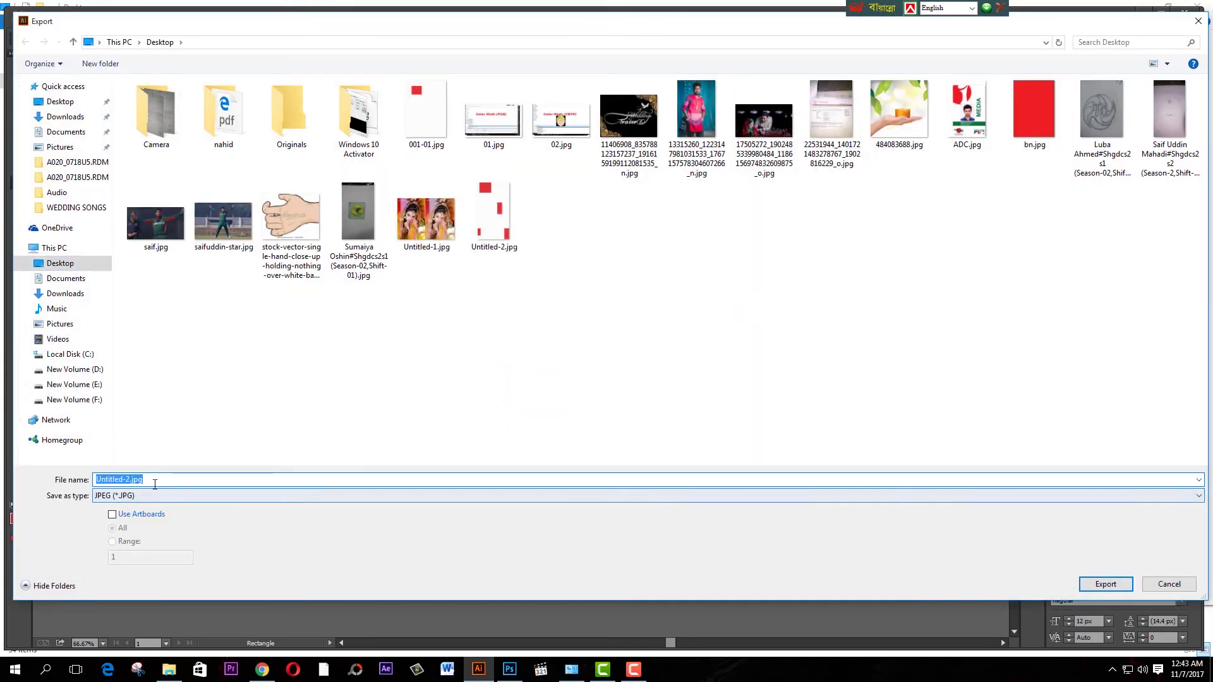
text(A)
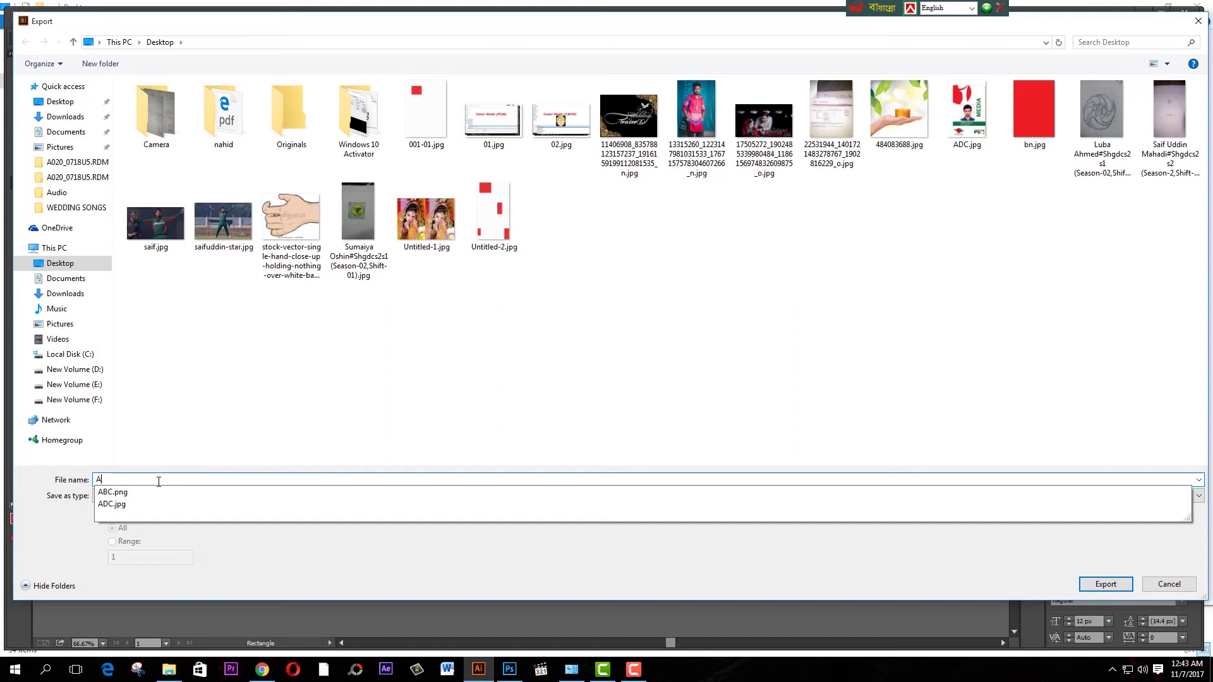
text(DC)
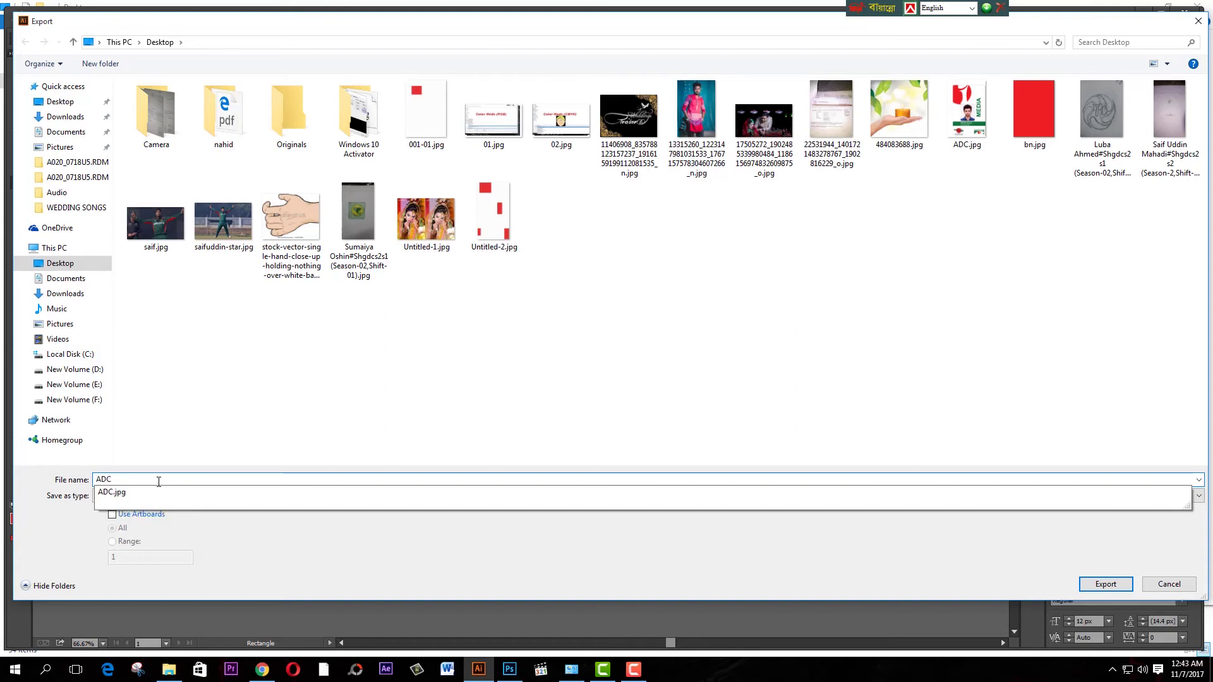
text(-2)
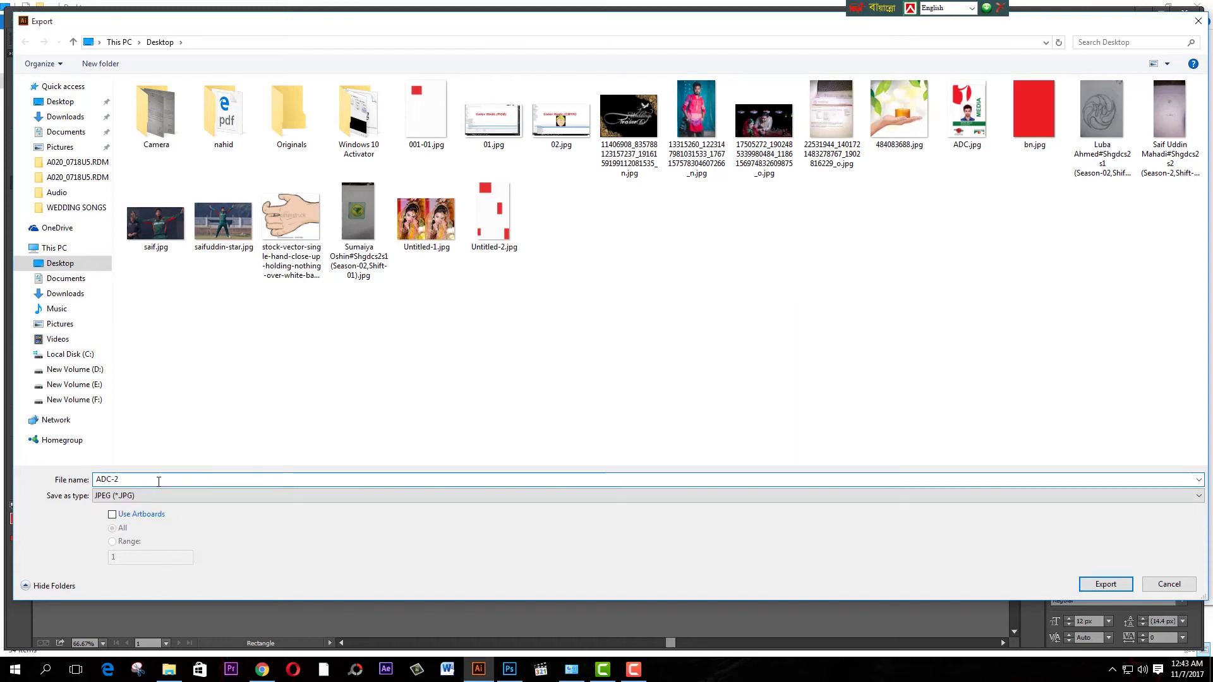
click(64, 103)
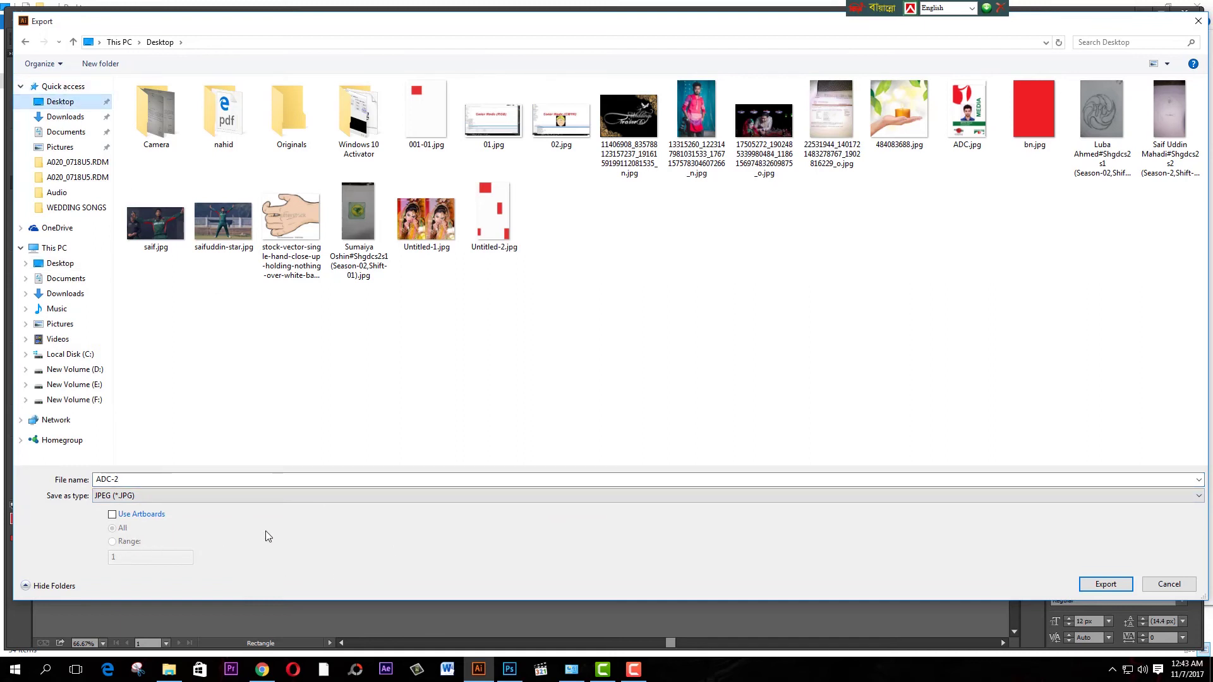
click(1107, 585)
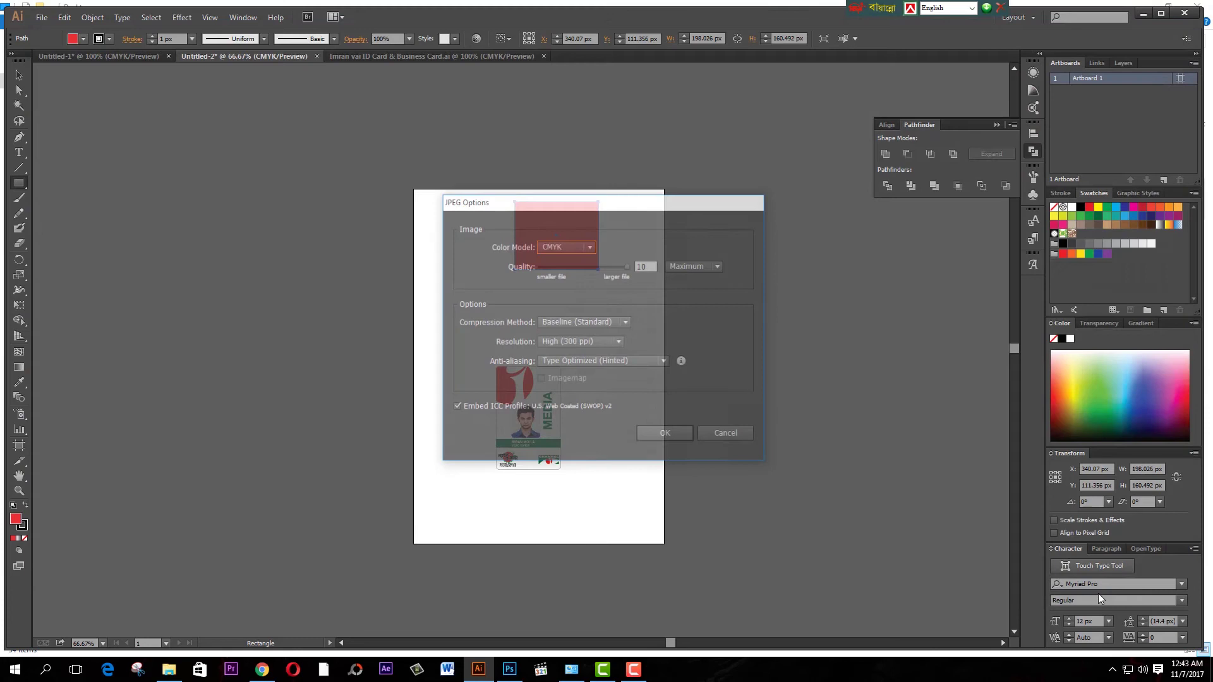
click(675, 435)
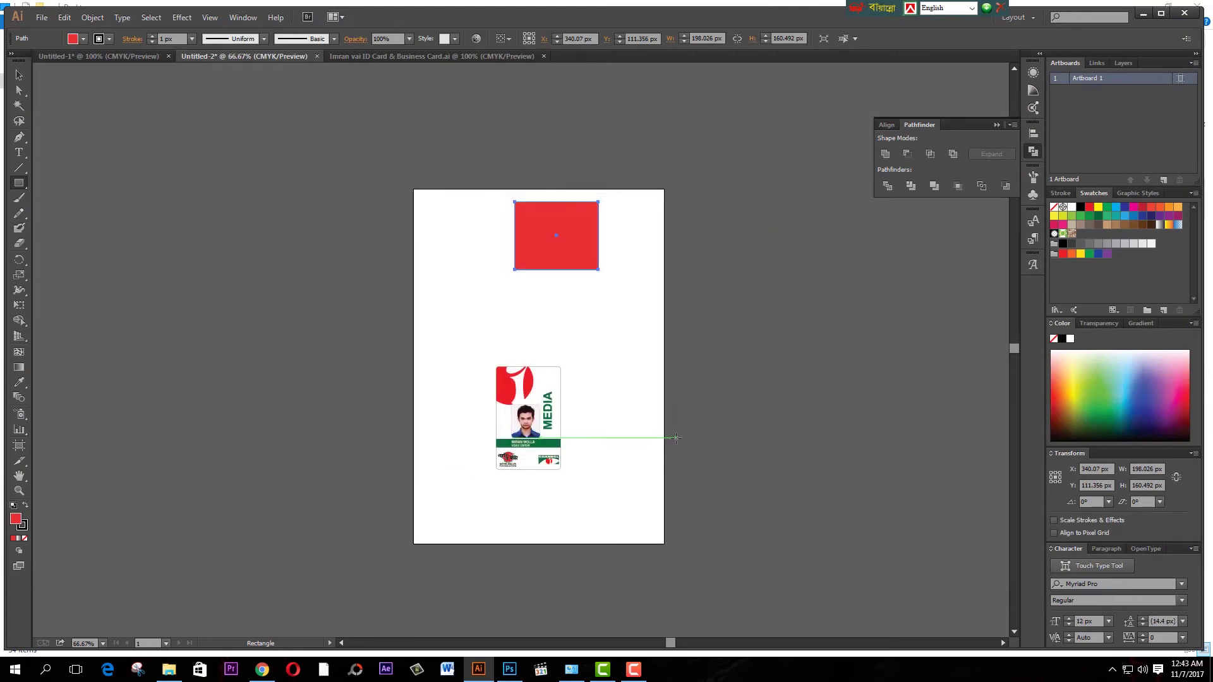
click(169, 668)
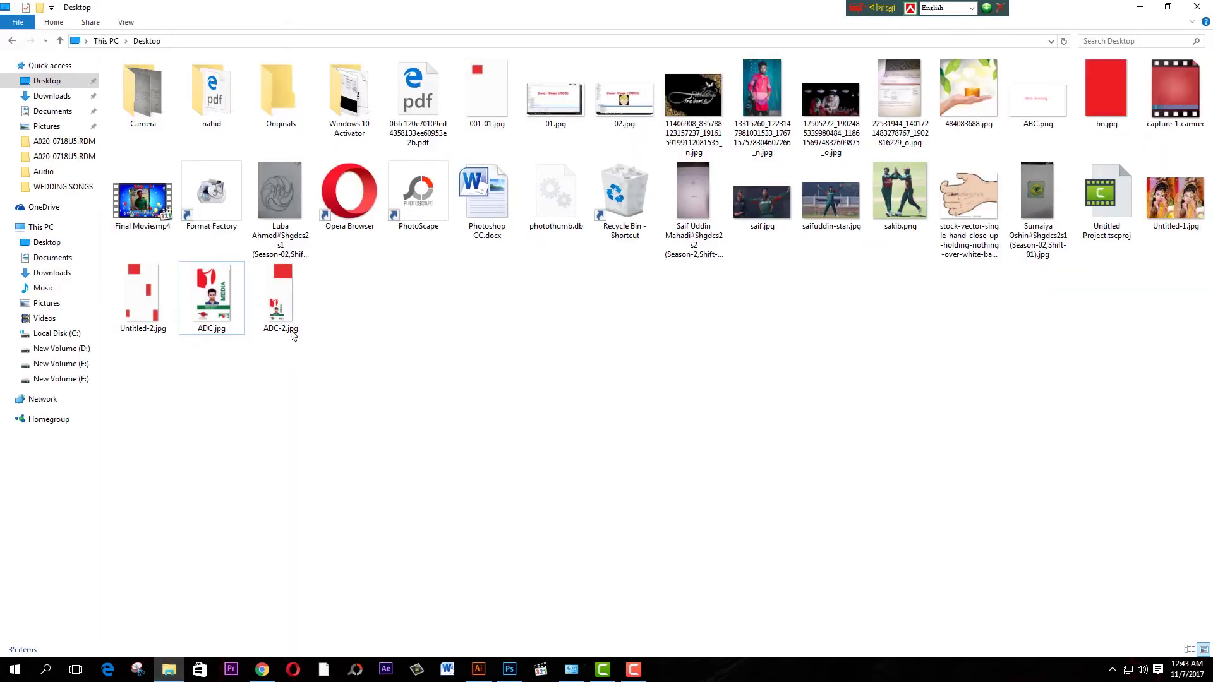
- Preview ADC-2.jpg in Photos, showing the red rectangle above the card, then close it
click(278, 335)
right_click(280, 307)
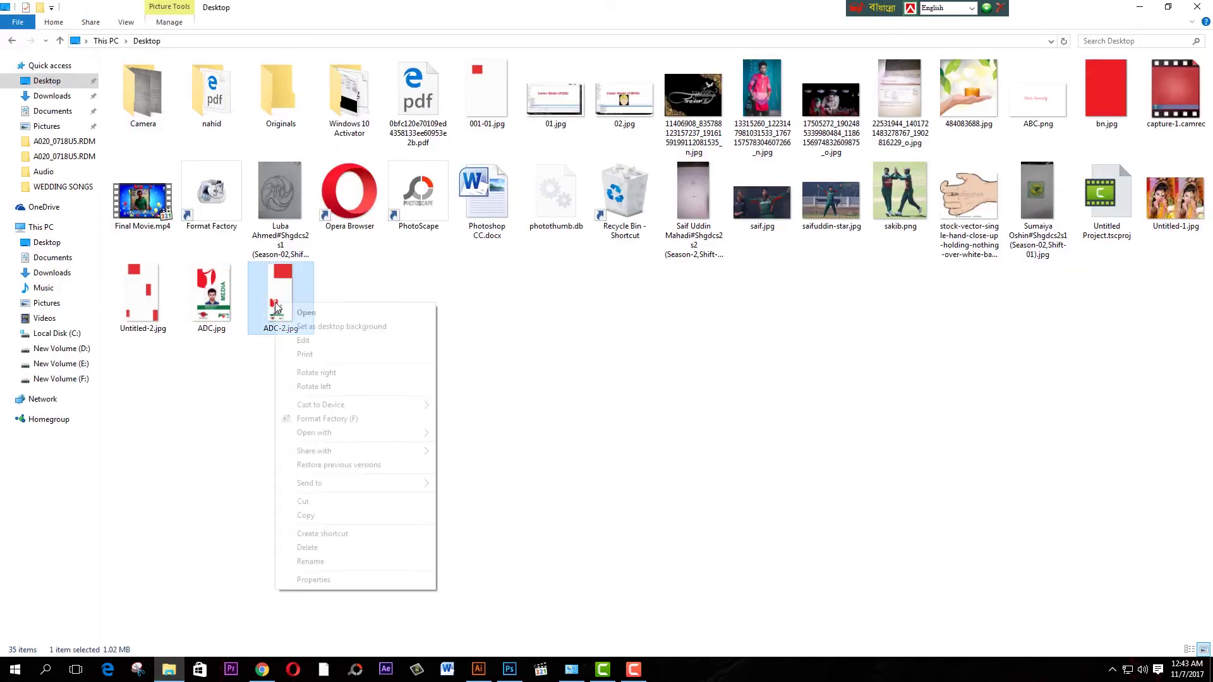
click(297, 313)
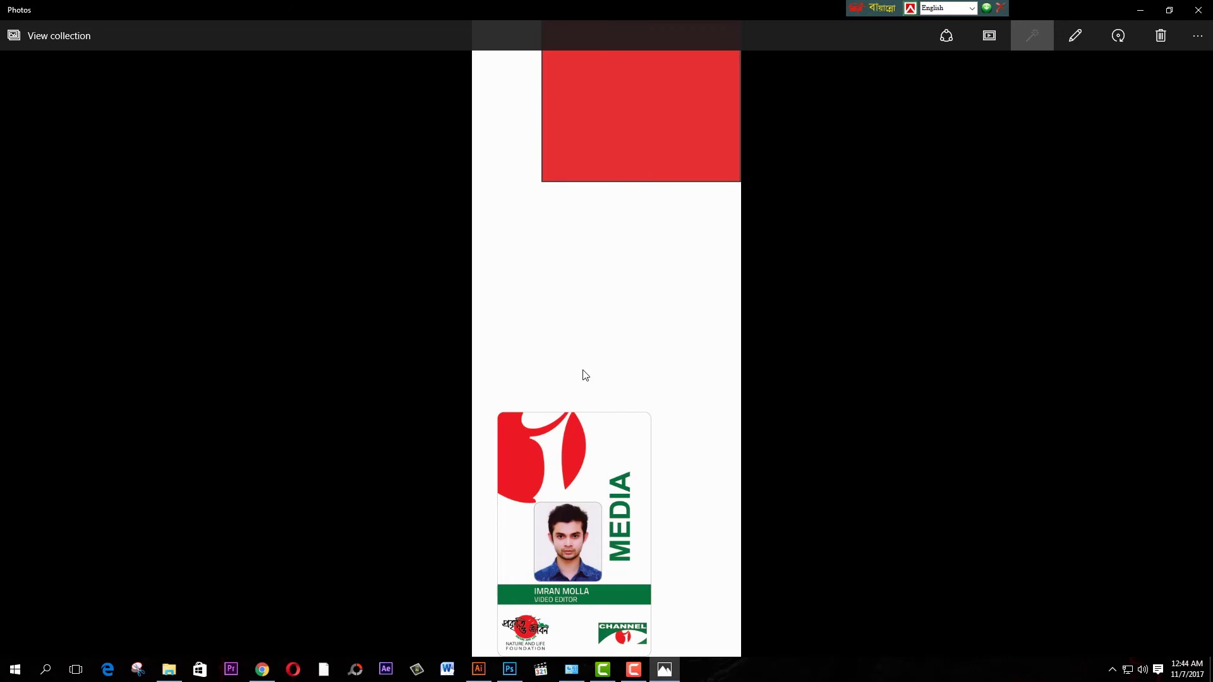
click(1198, 10)
- Dismiss the rectangle prompt, remove the stray rectangle, and delete the red rectangle
click(483, 208)
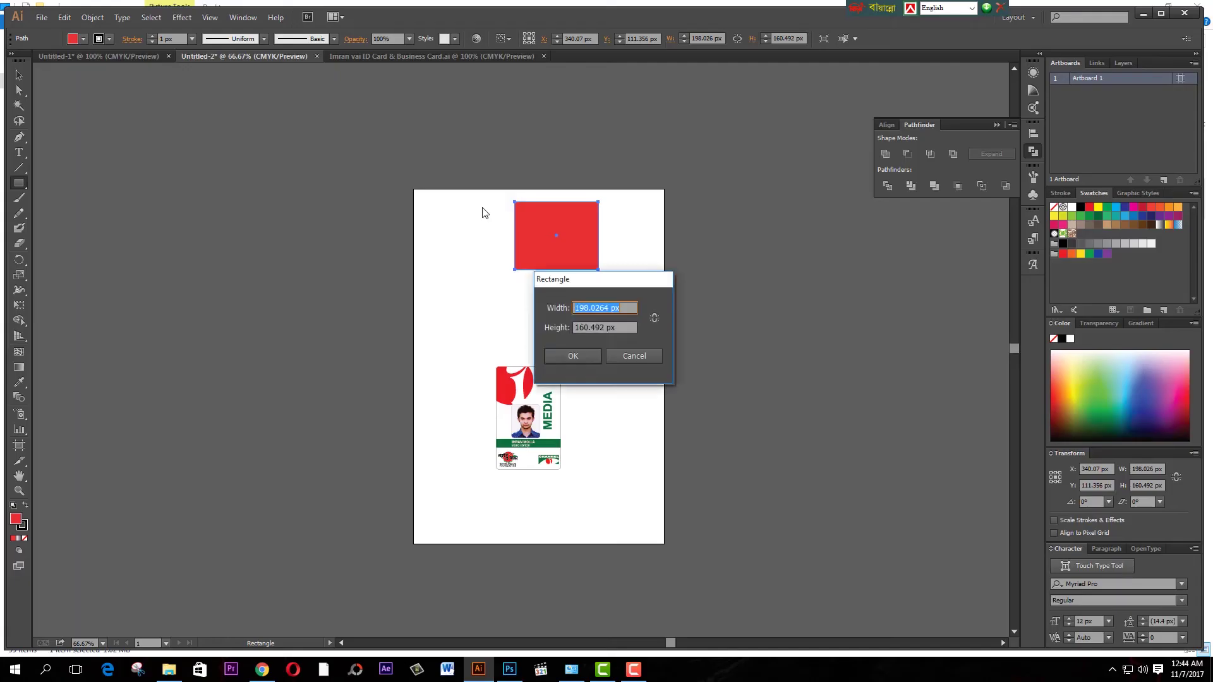
click(635, 356)
drag(516, 204, 617, 295)
key(Delete)
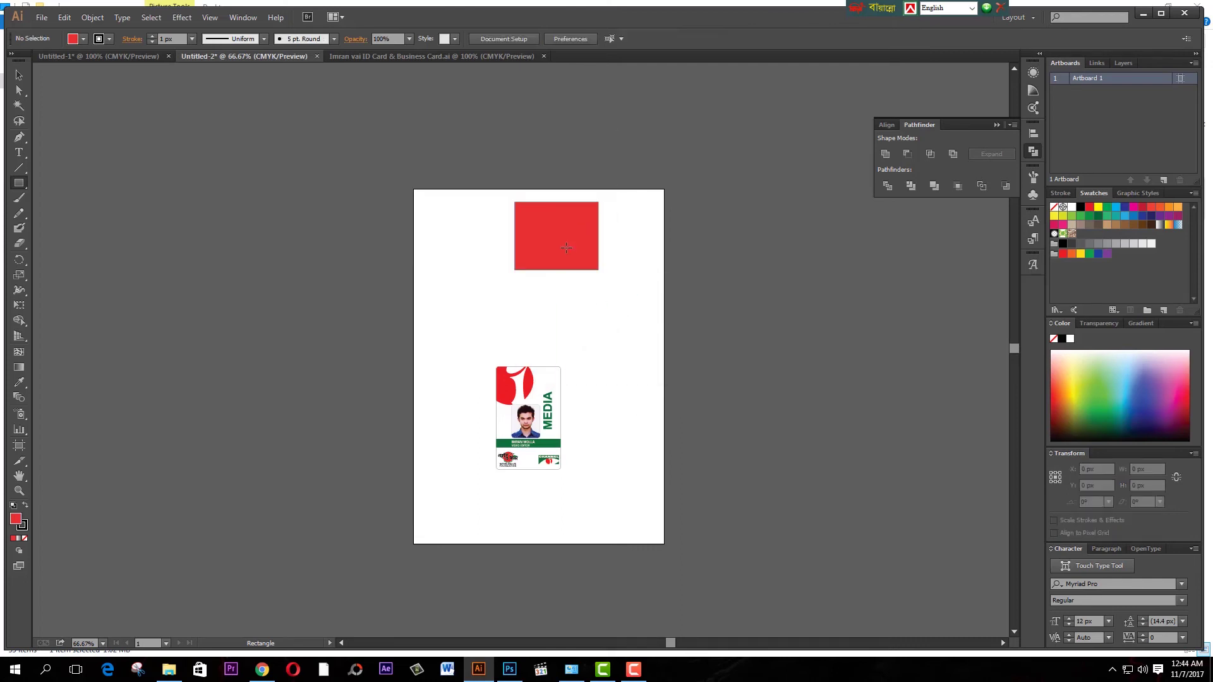
click(19, 74)
click(542, 243)
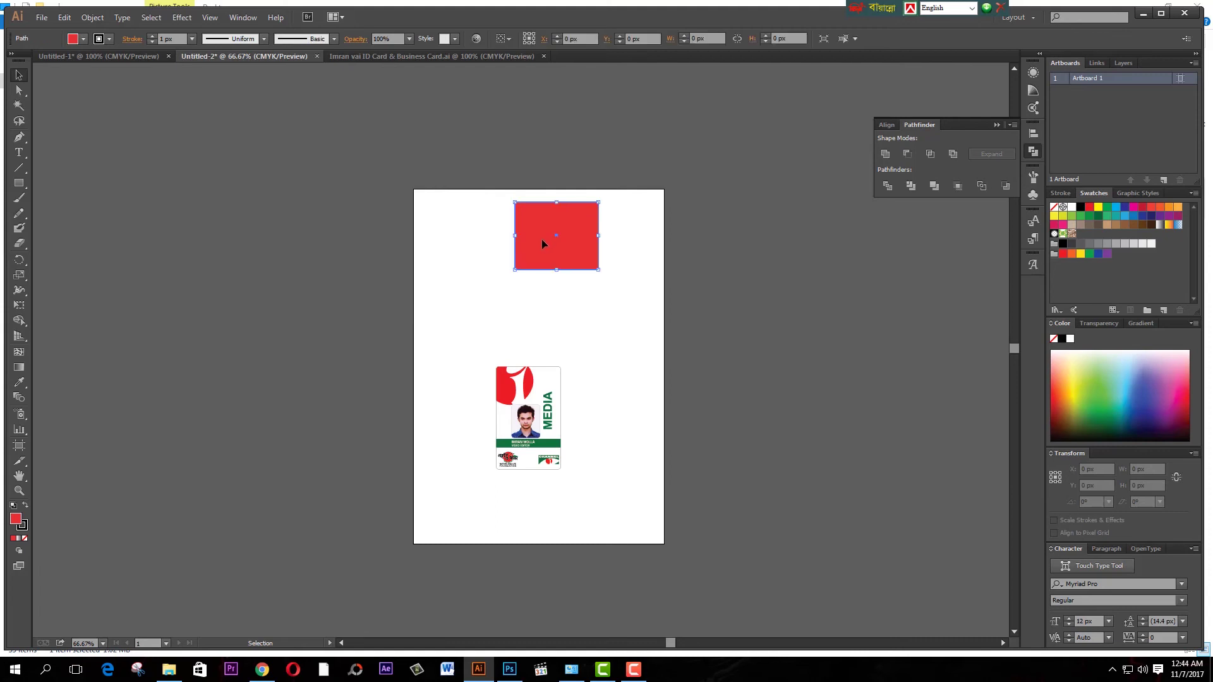
key(Delete)
- Move the ID card group up toward the centre of the artboard
click(555, 406)
drag(555, 405, 550, 318)
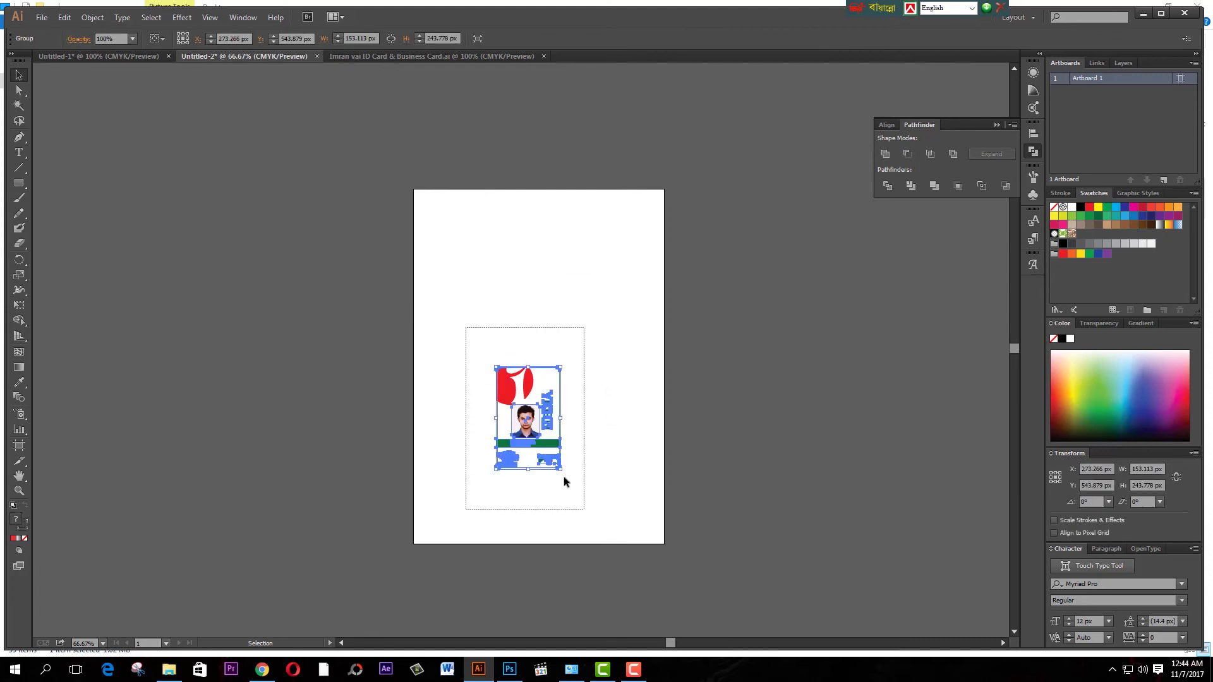
drag(526, 416, 532, 351)
click(313, 252)
- Export a JPEG named ADC-3 to the Desktop with Use Artboards enabled
click(42, 17)
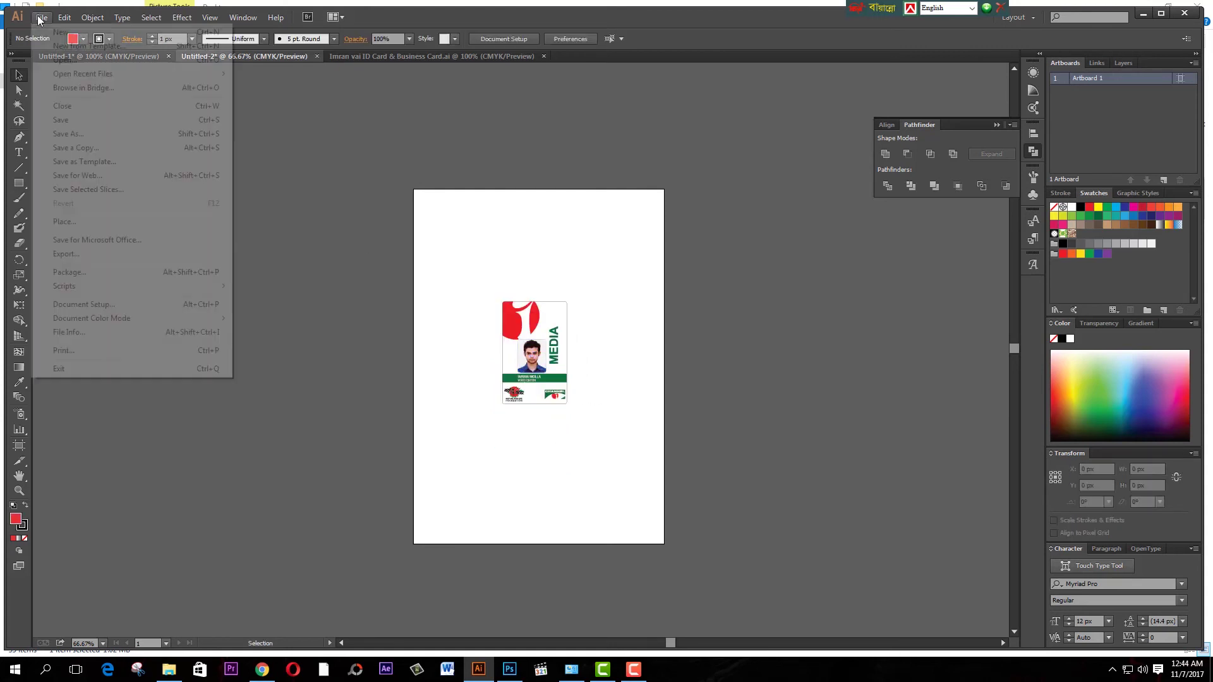
click(68, 257)
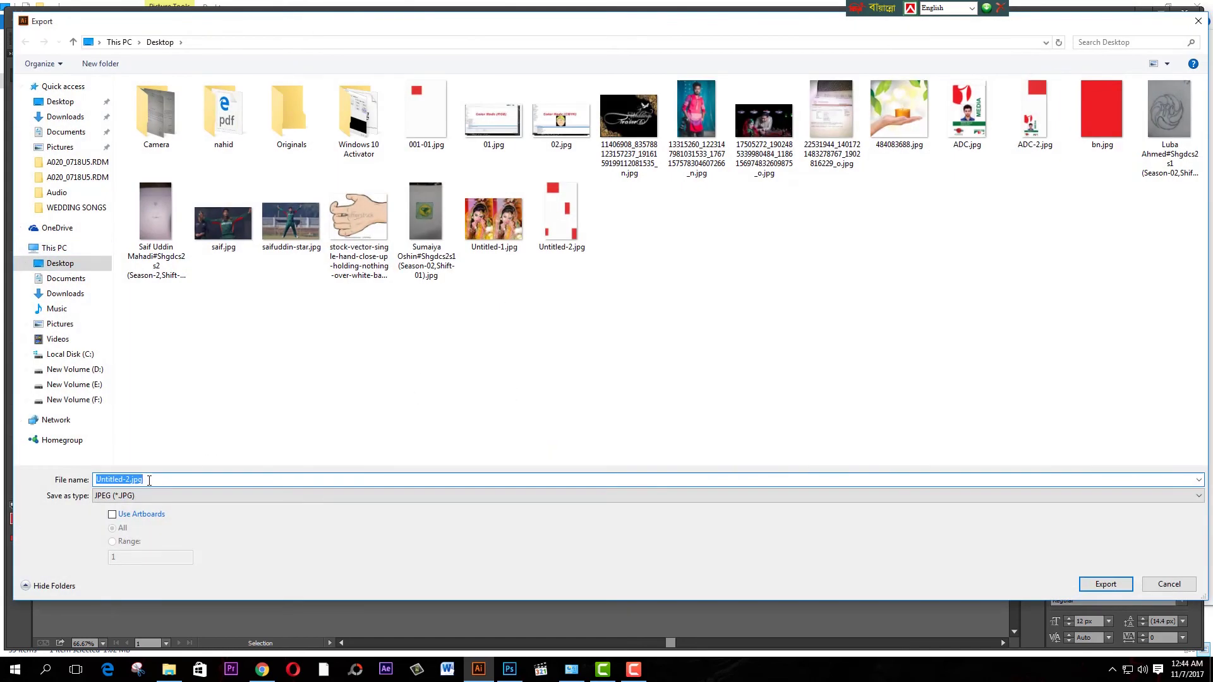
text(ADC-)
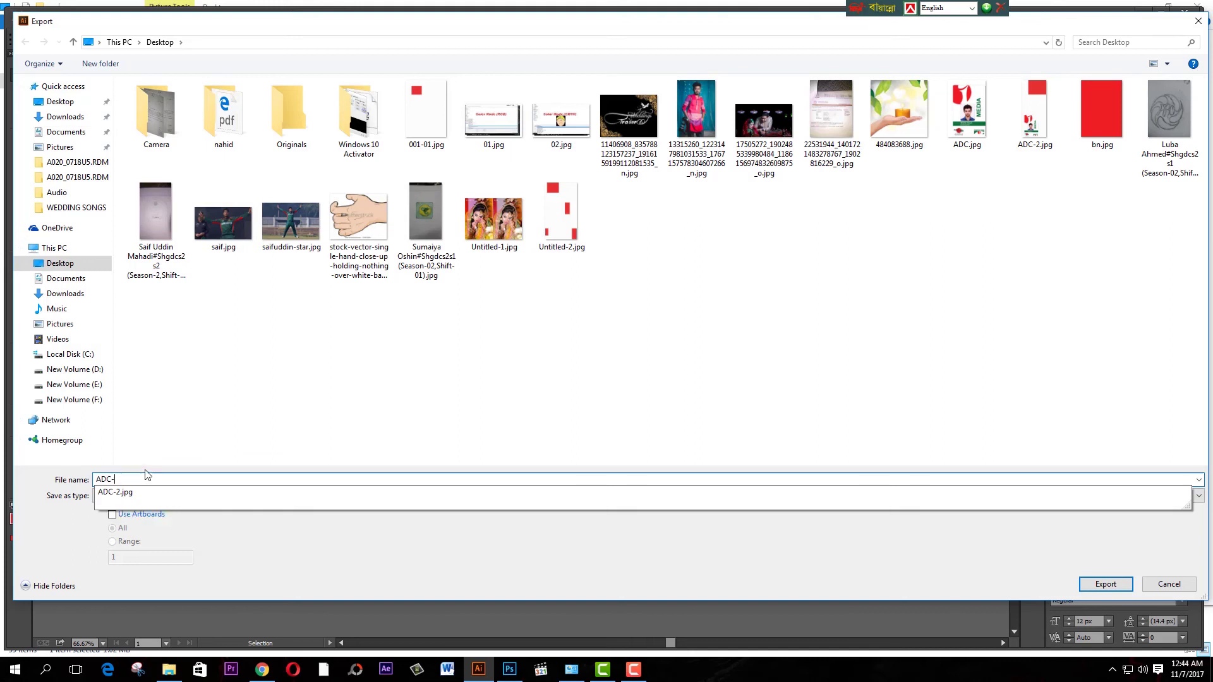
text(3)
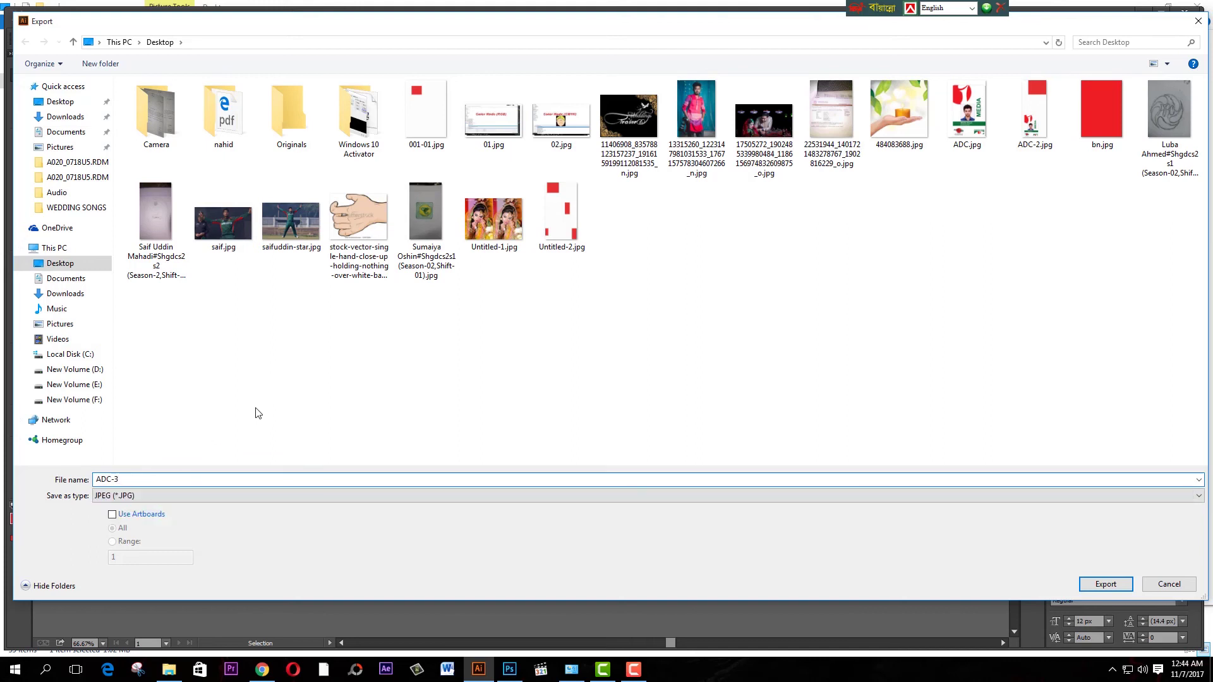
click(112, 515)
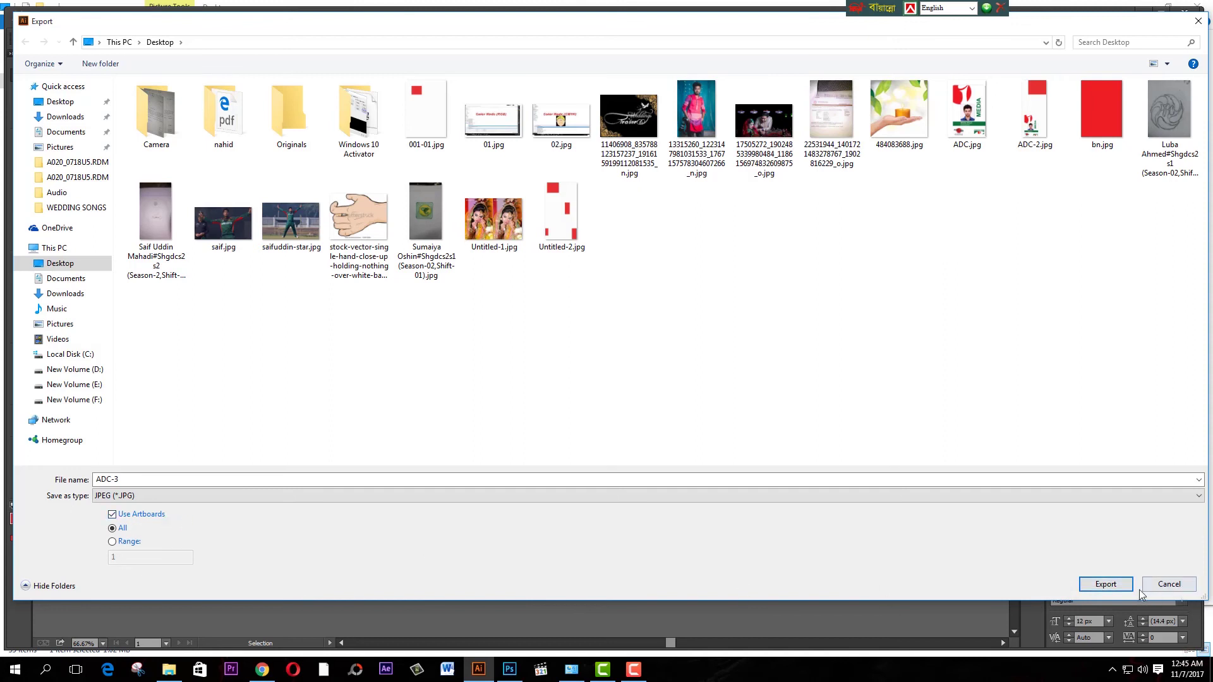
click(1106, 583)
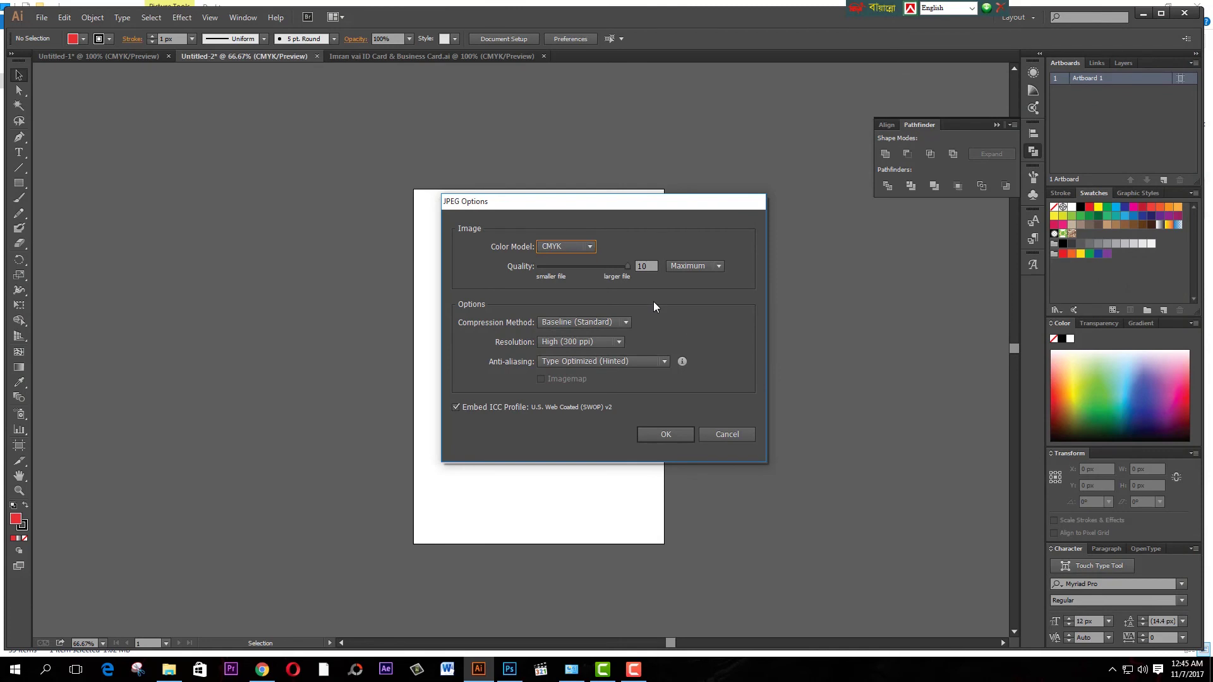
click(653, 432)
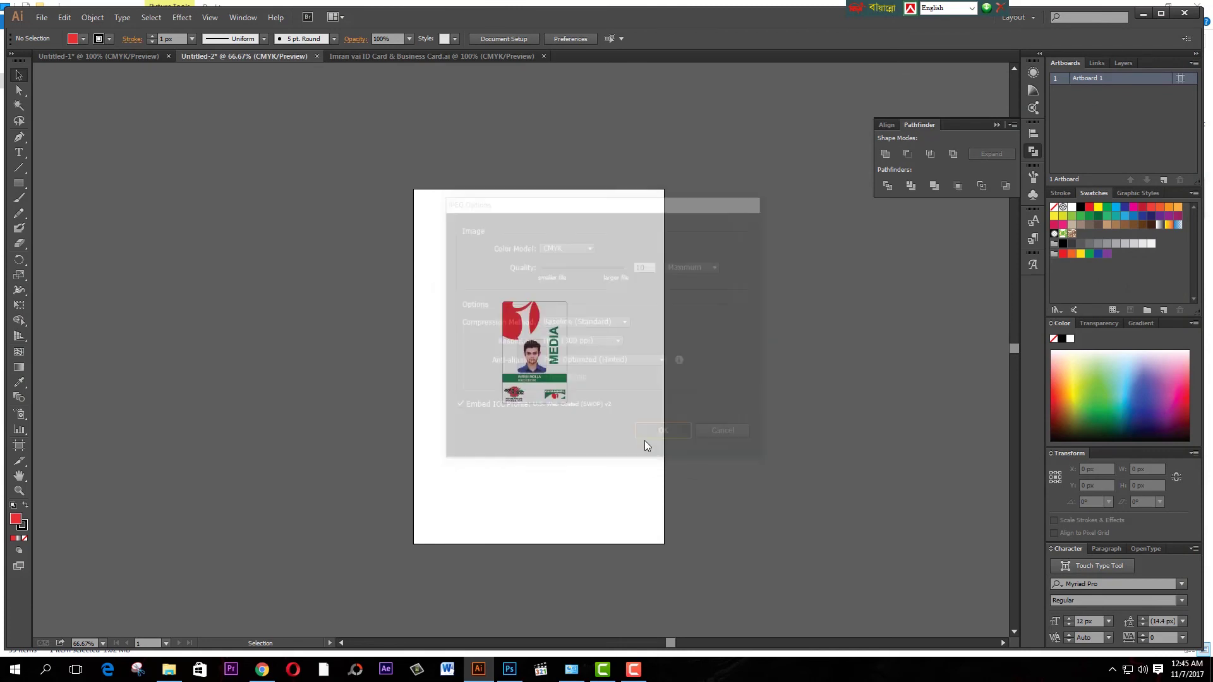
click(168, 669)
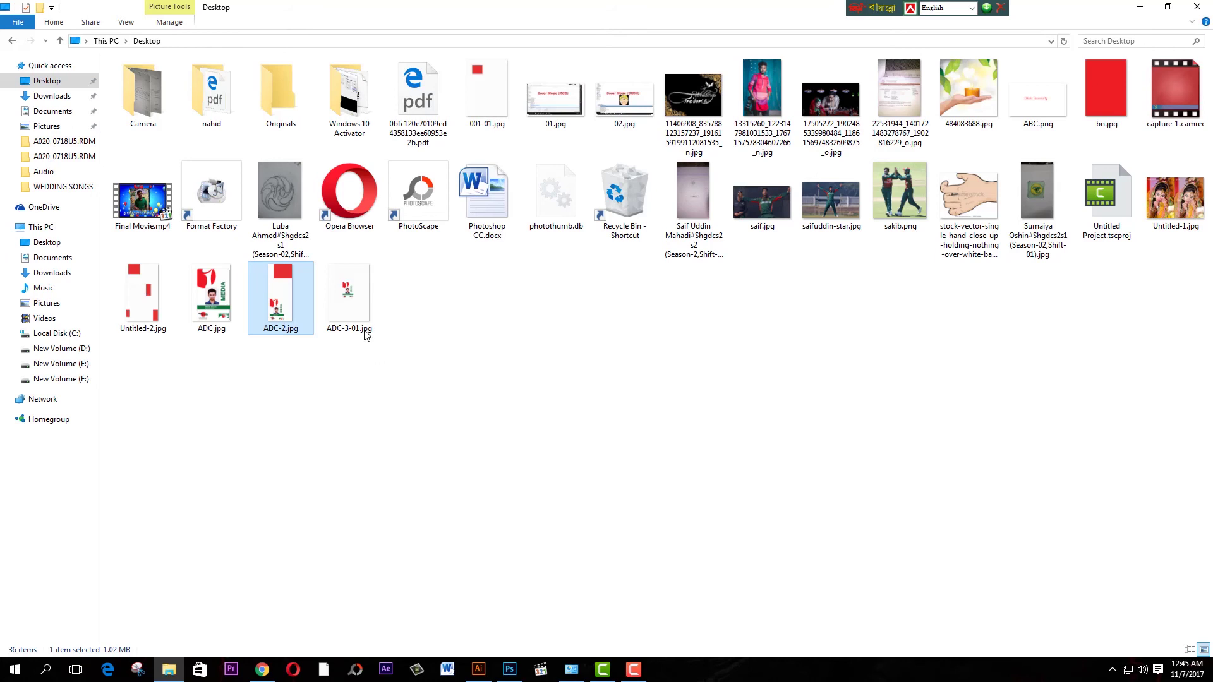
- Preview ADC-3-01.jpg in Photos, showing the card small on a white page, then close it
right_click(354, 316)
click(394, 325)
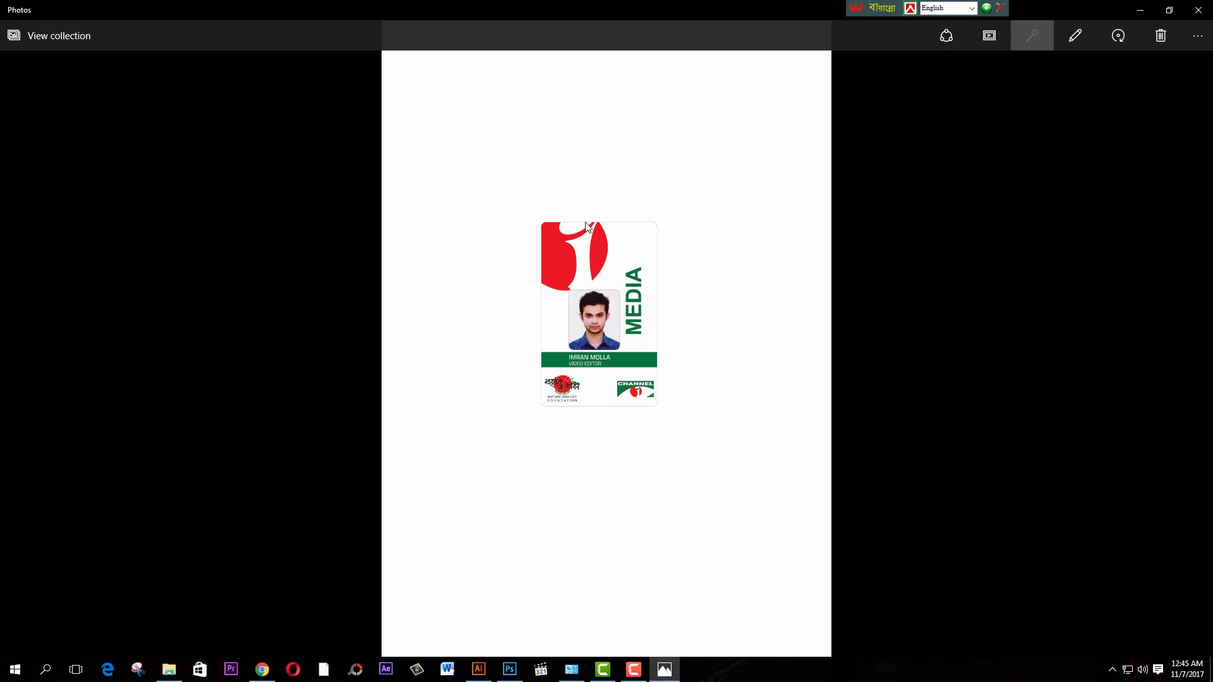
click(1199, 10)
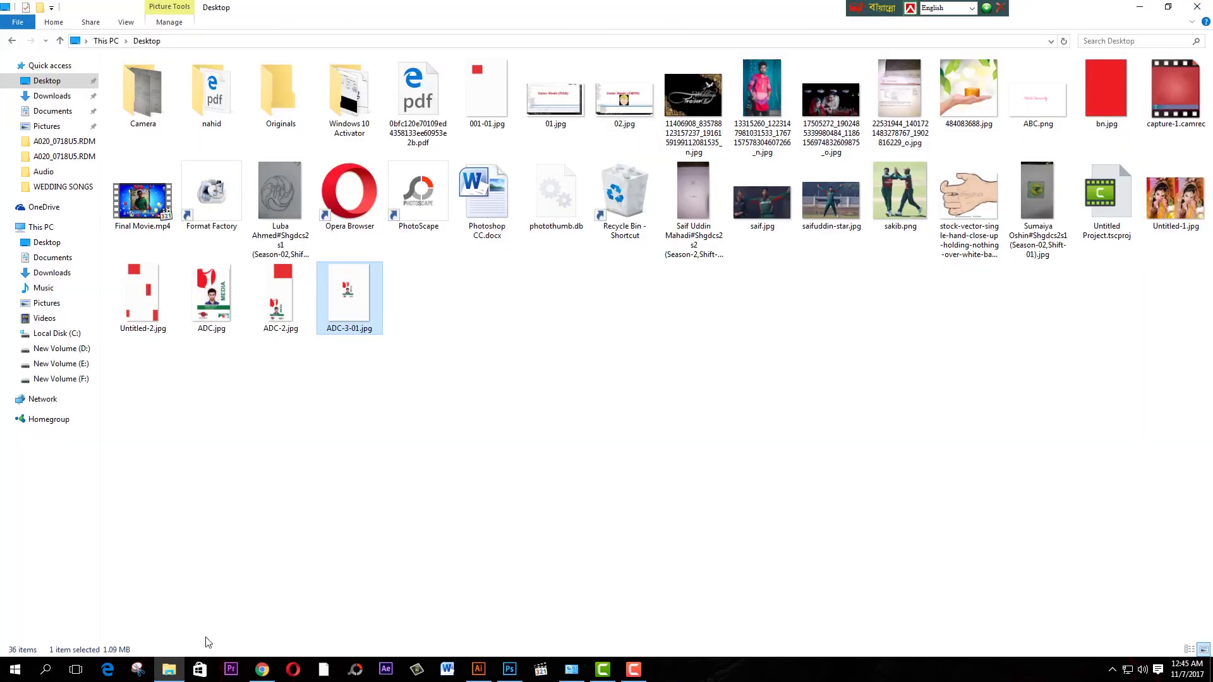
click(478, 670)
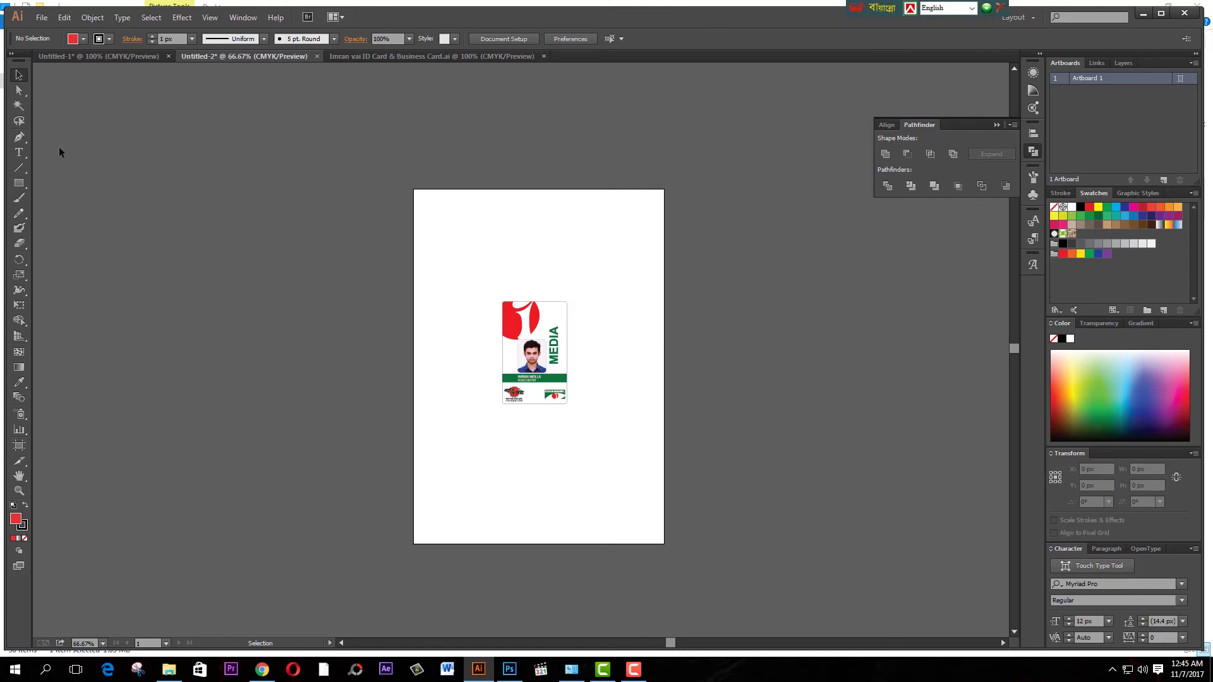
- Drag all four artboard edges in to the ID card, about 153 × 244 px
click(19, 446)
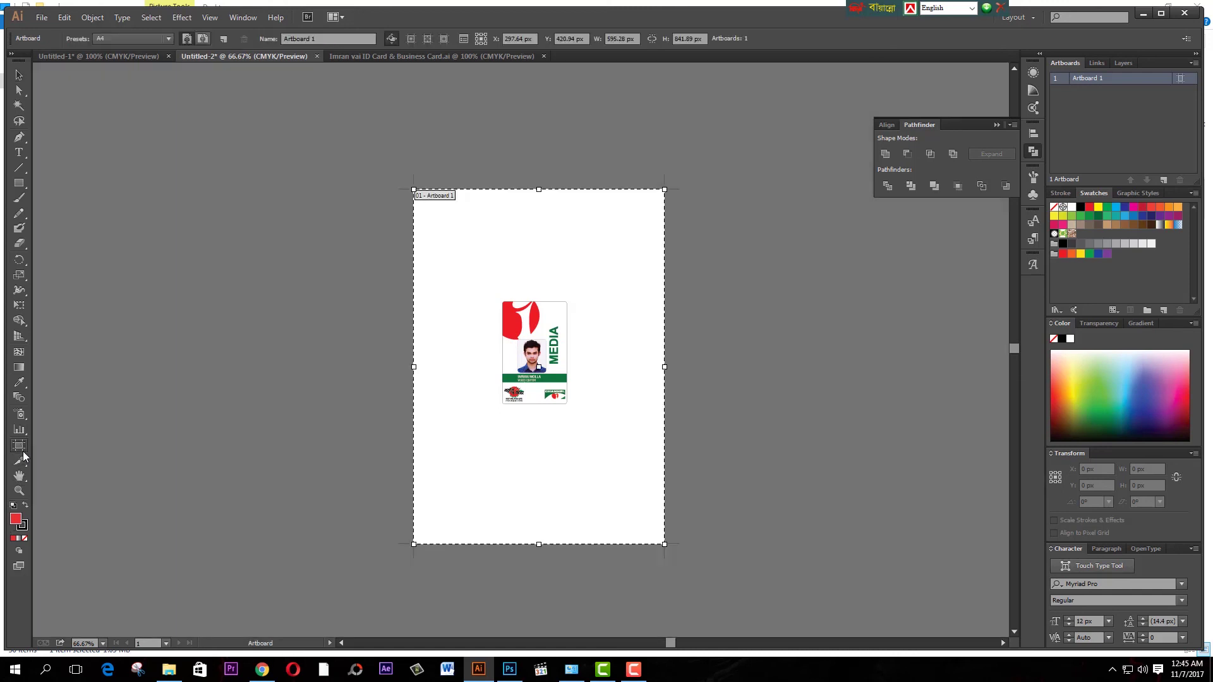
drag(415, 367, 502, 365)
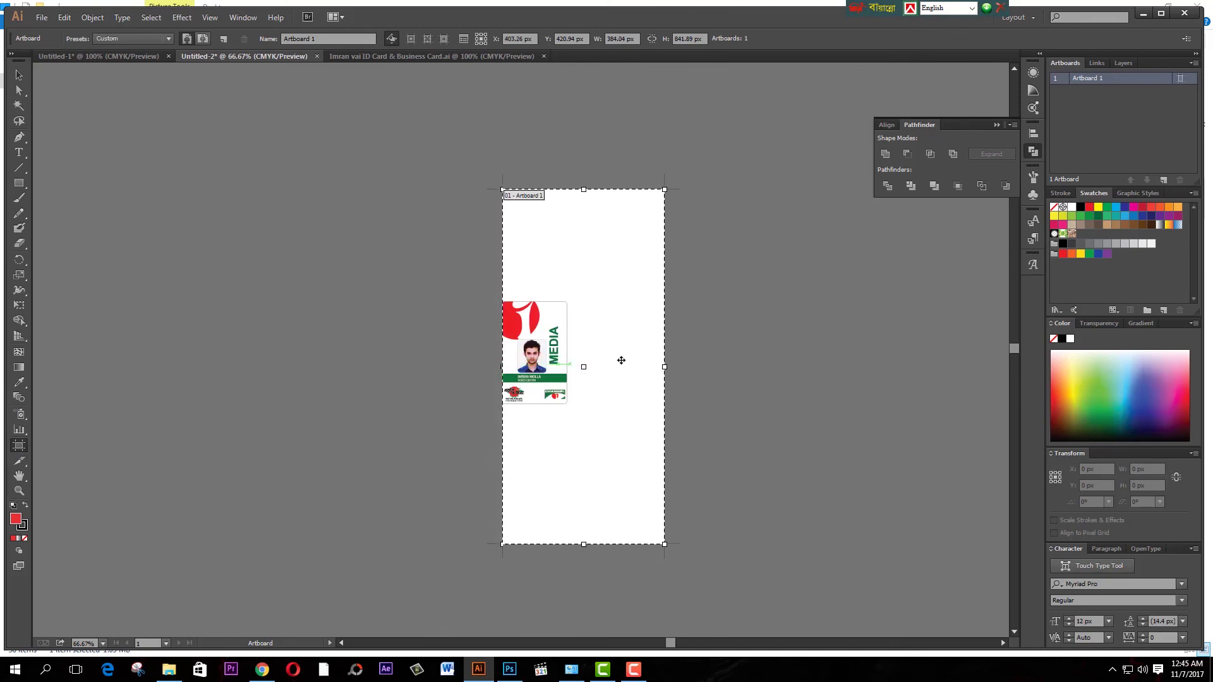
drag(664, 366, 566, 374)
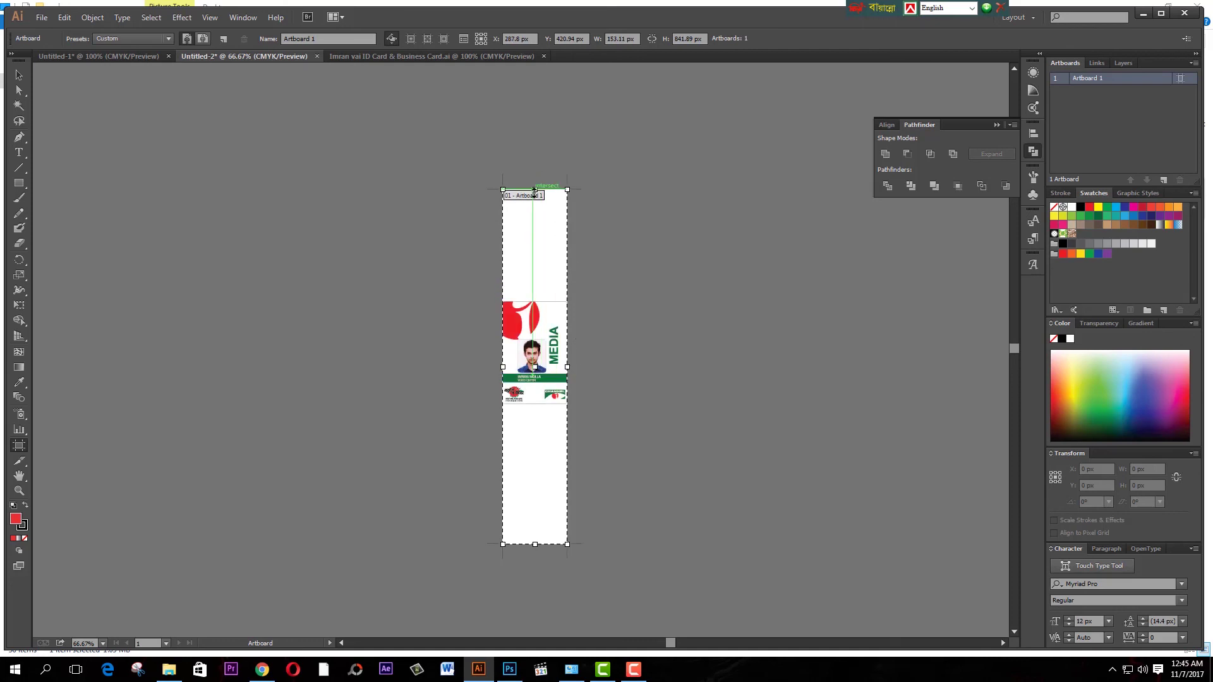
drag(534, 189, 531, 302)
drag(535, 544, 538, 404)
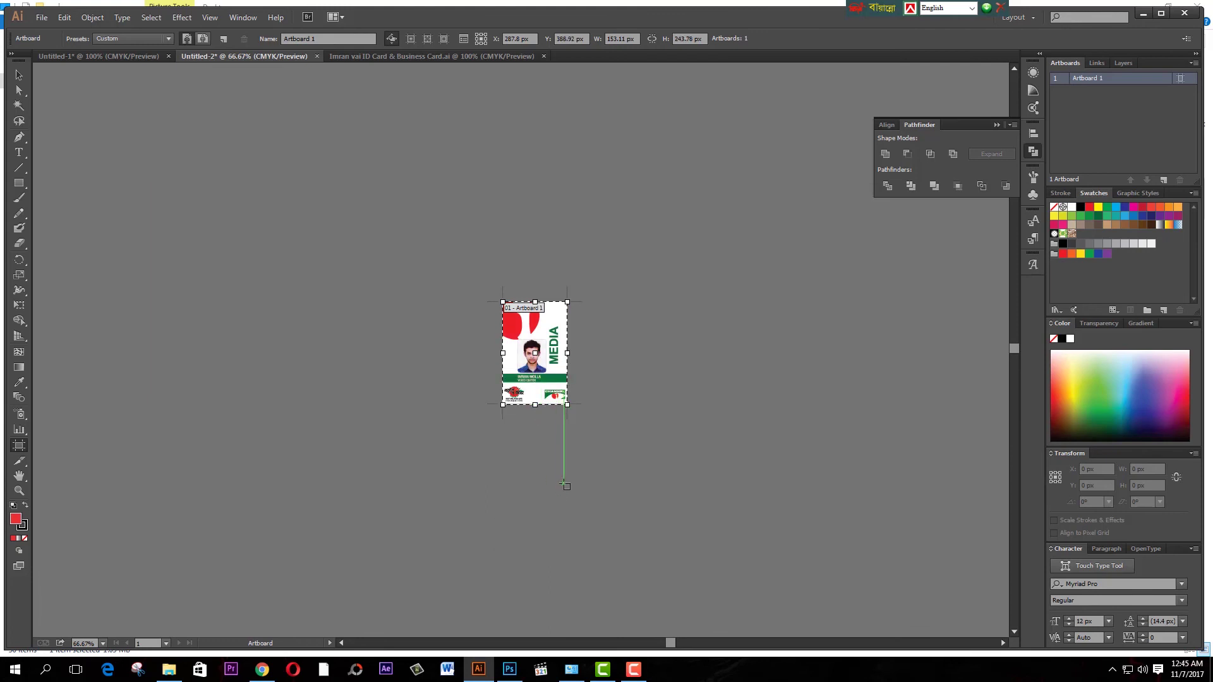
scroll(567, 485, up, 3)
scroll(567, 486, up, 1)
mouse_move(466, 321)
mouse_down()
mouse_move(472, 484)
mouse_move(493, 531)
mouse_up()
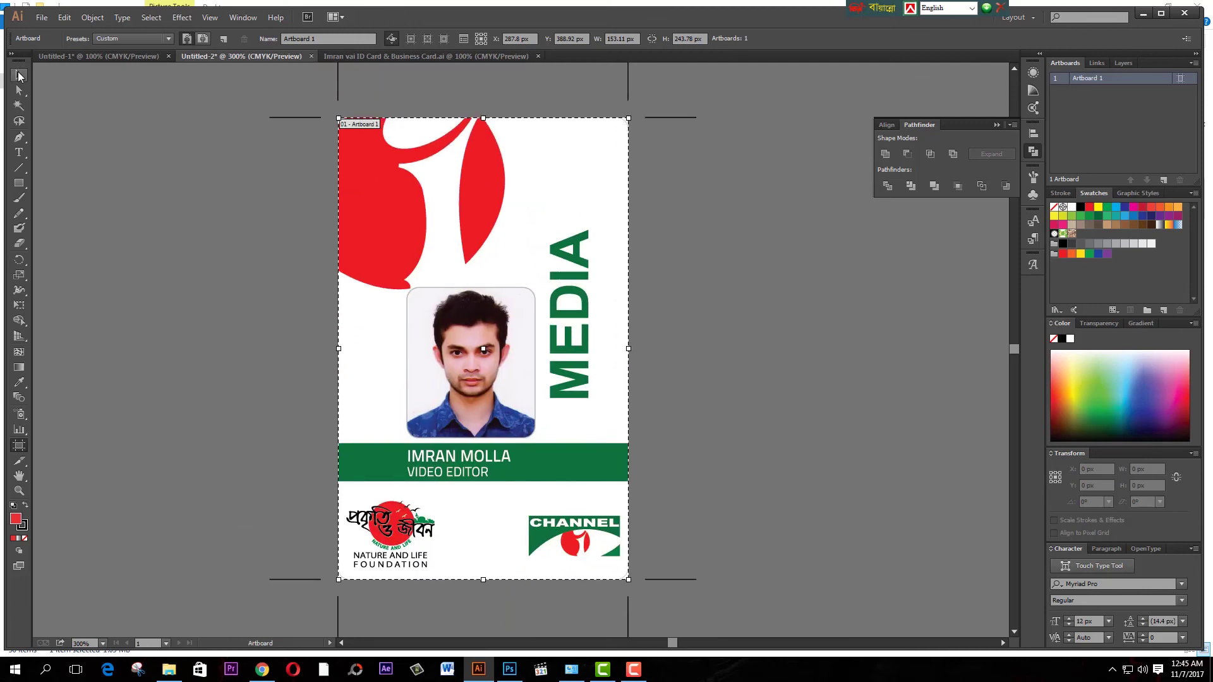
click(18, 76)
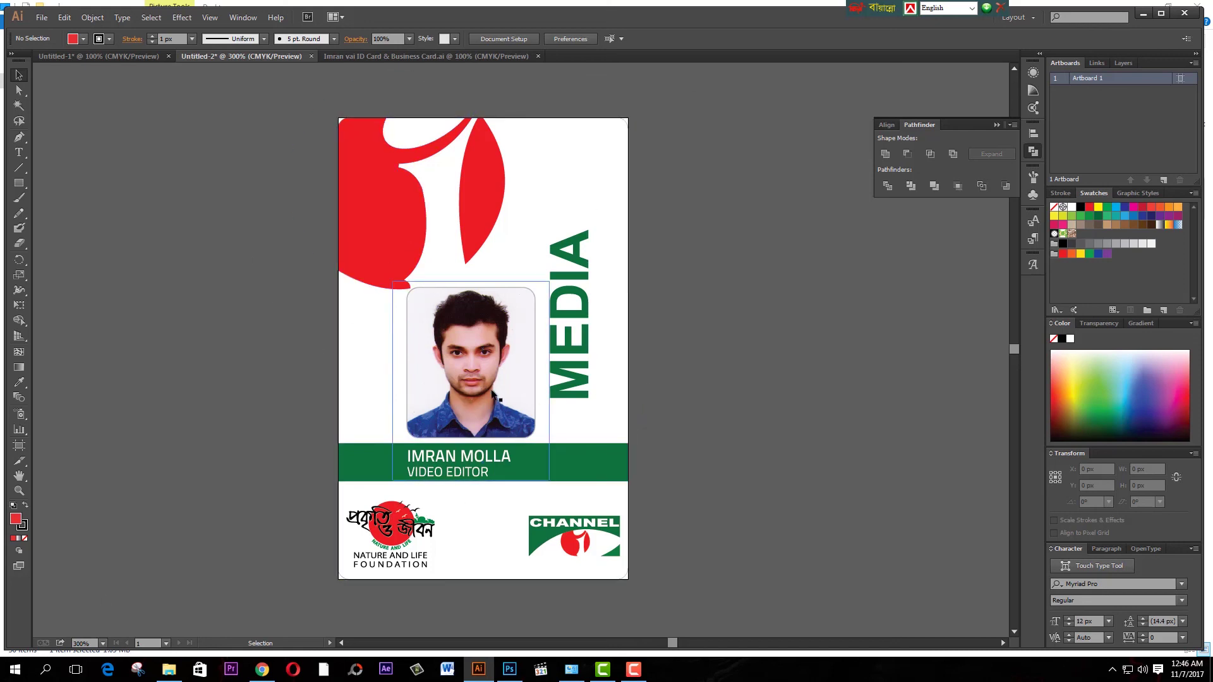
- Export the trimmed artboard to the Desktop as JPEG ADC-4 using Use Artboards
click(42, 17)
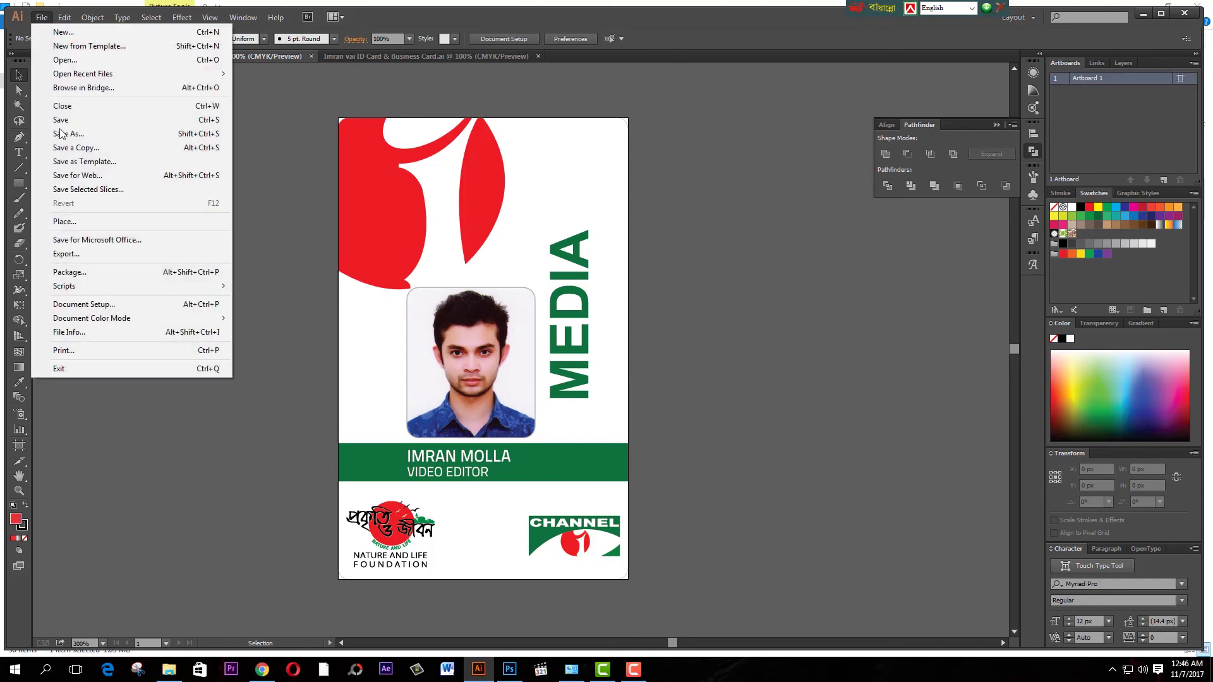
click(66, 254)
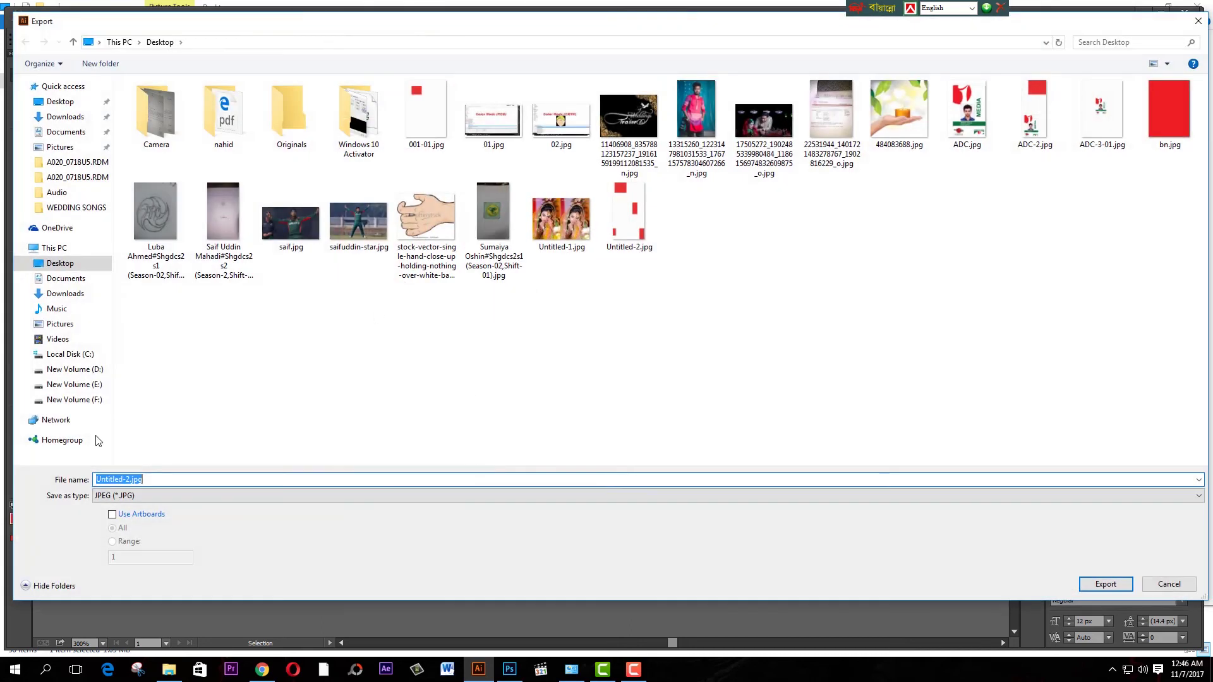
click(112, 514)
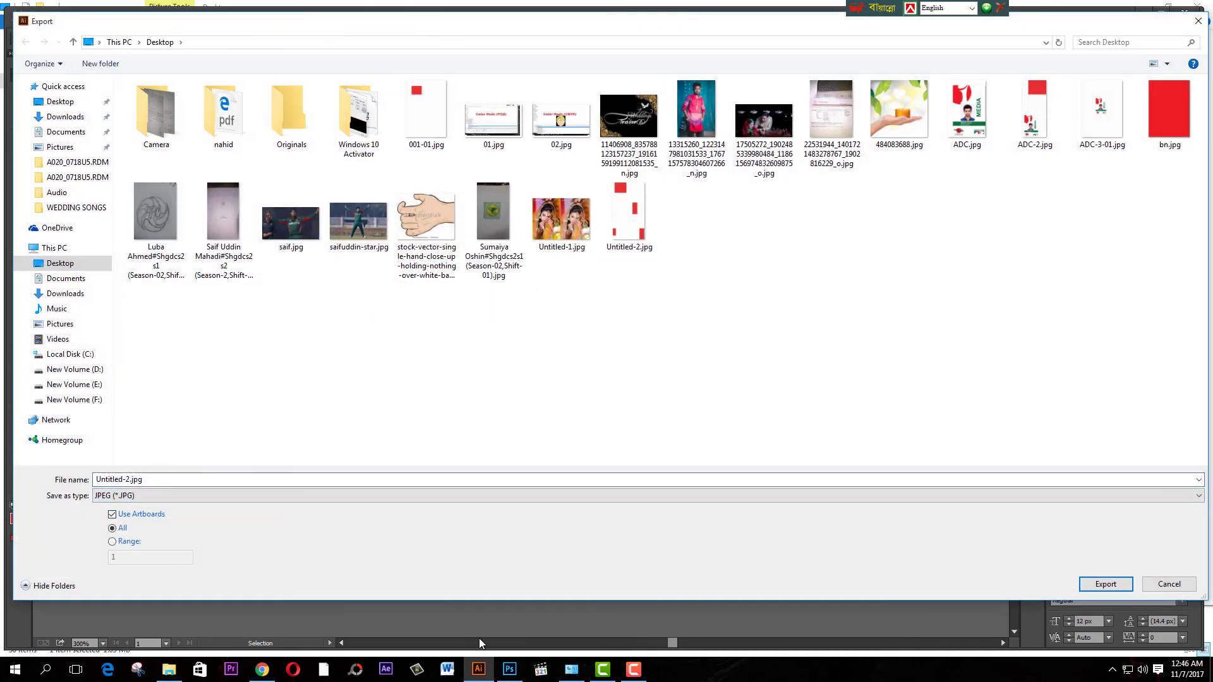
click(170, 479)
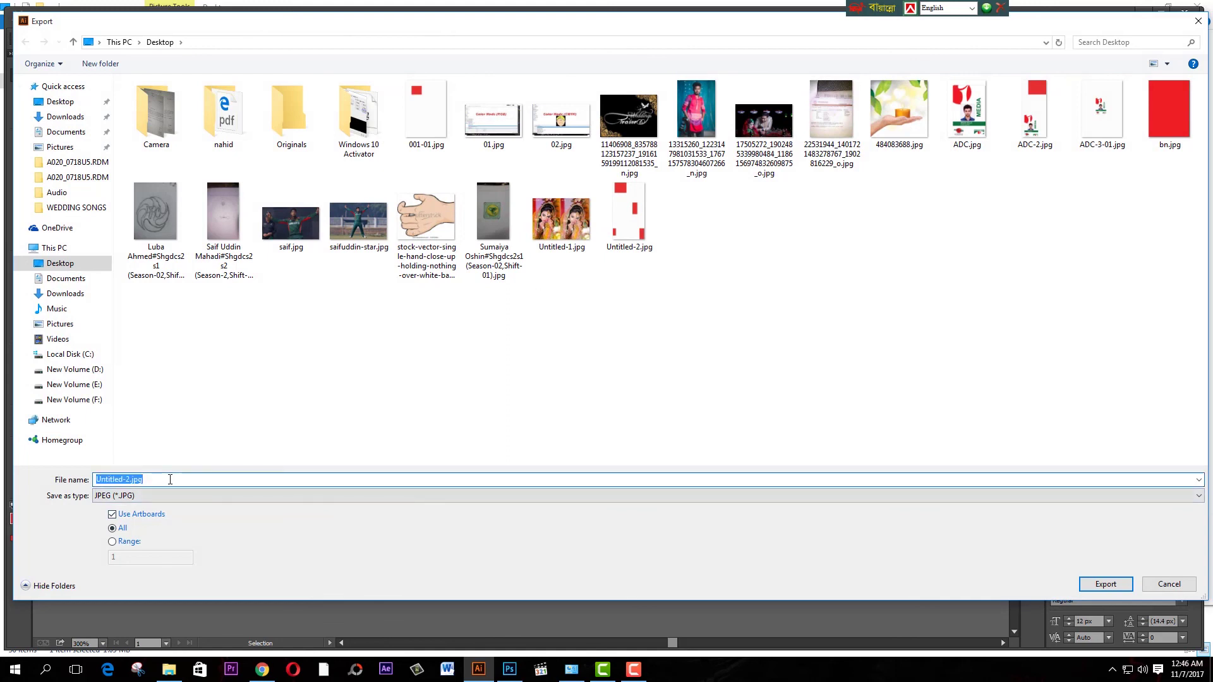
text(ADC)
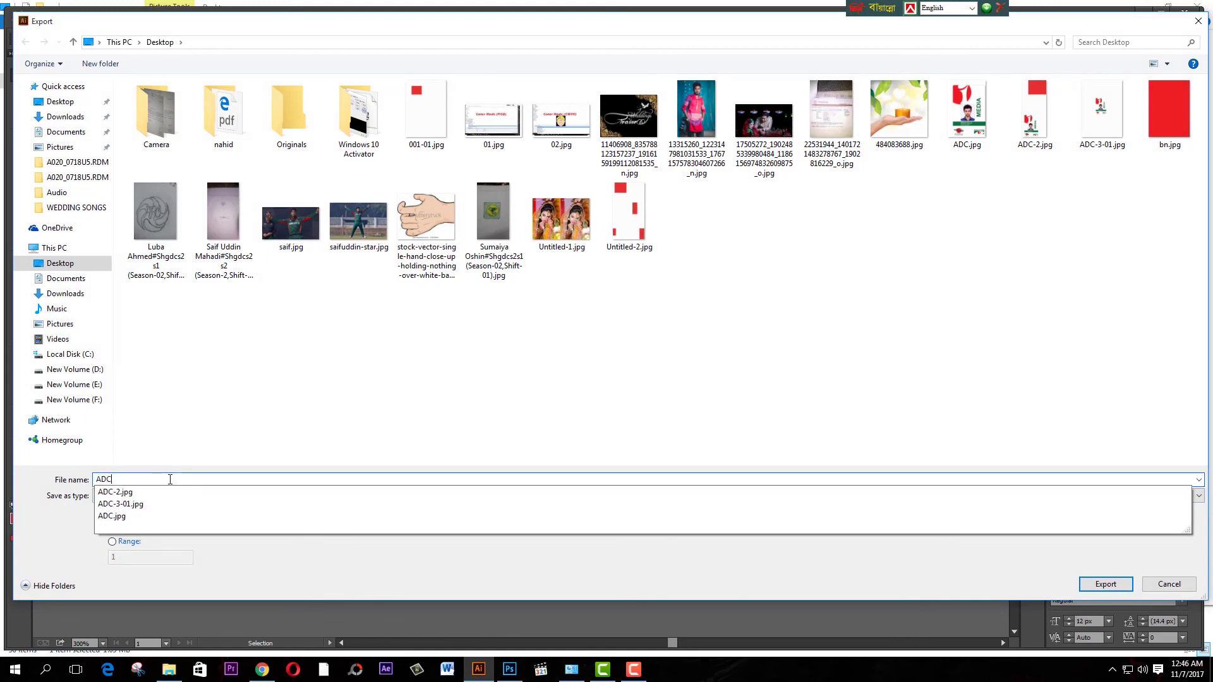
text(-4)
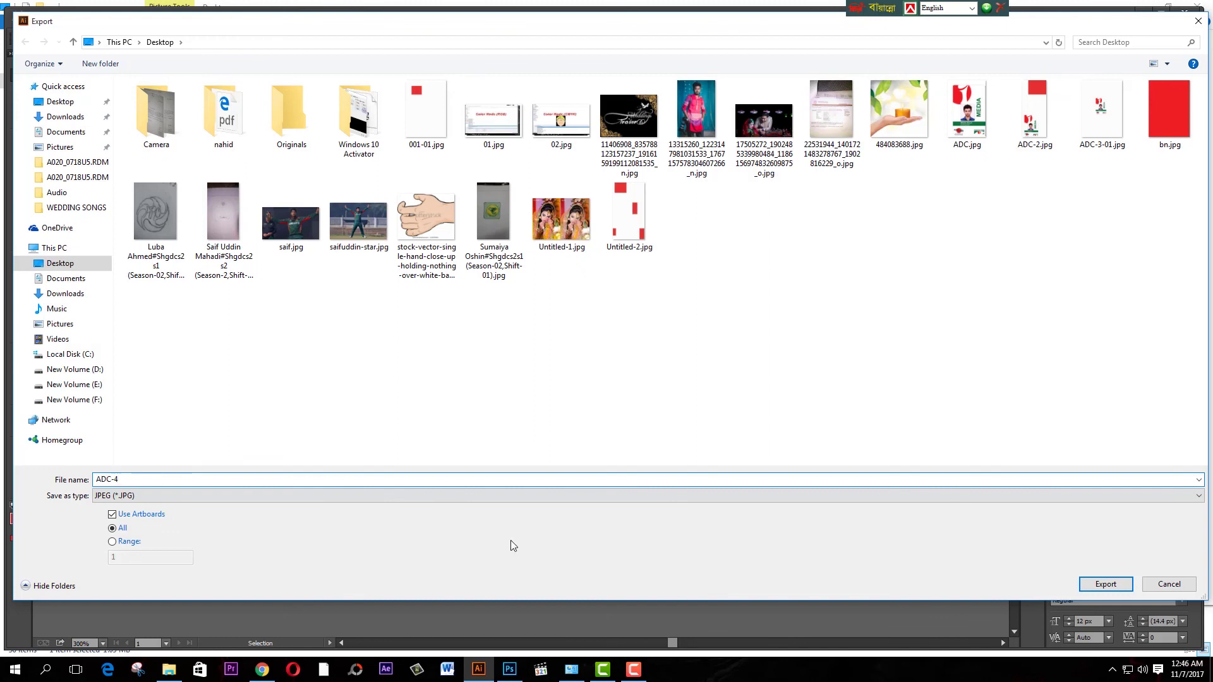
click(1100, 582)
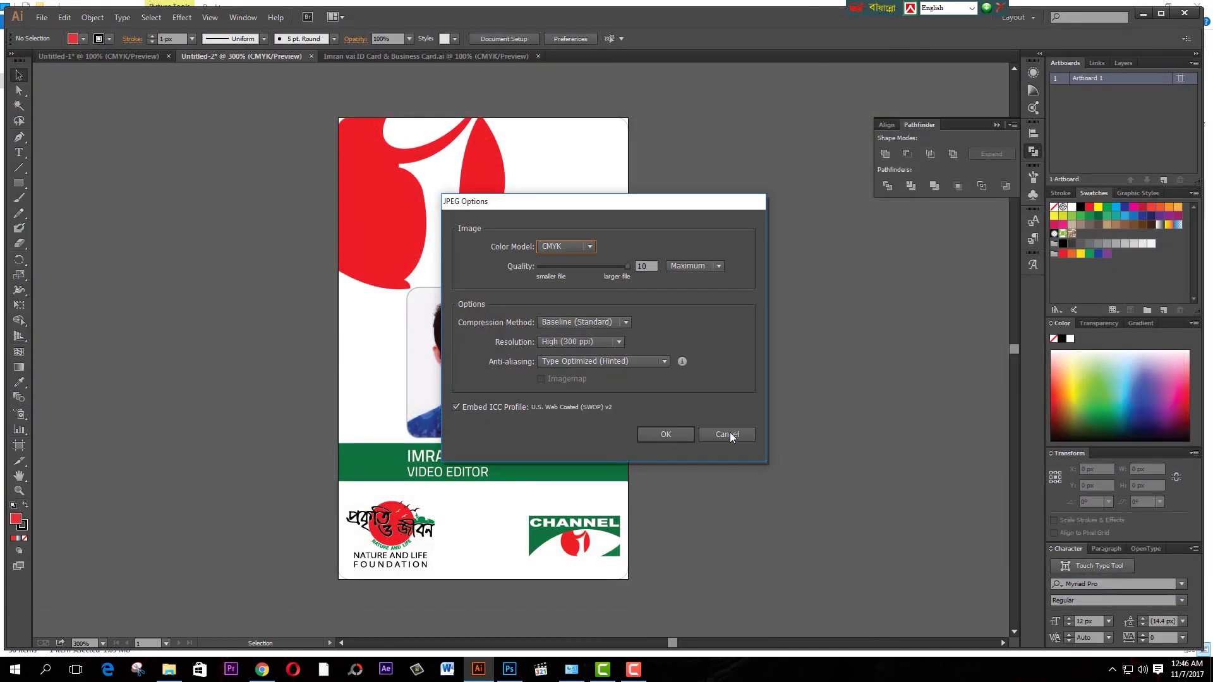
click(674, 437)
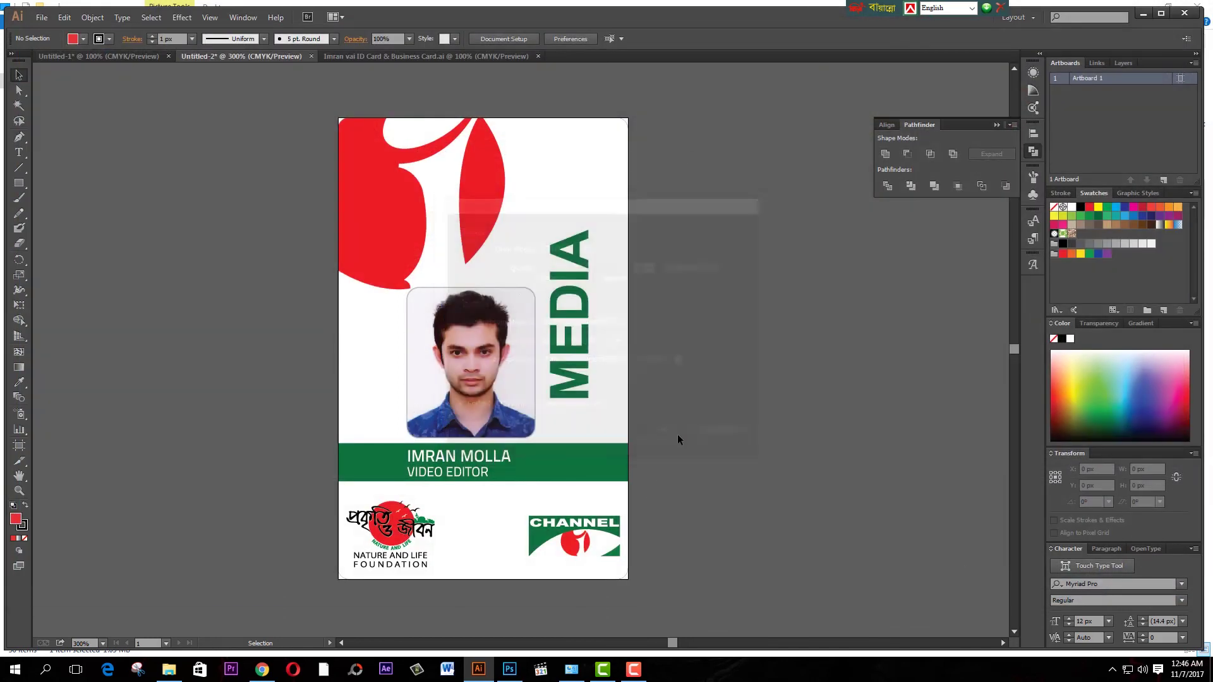
click(169, 669)
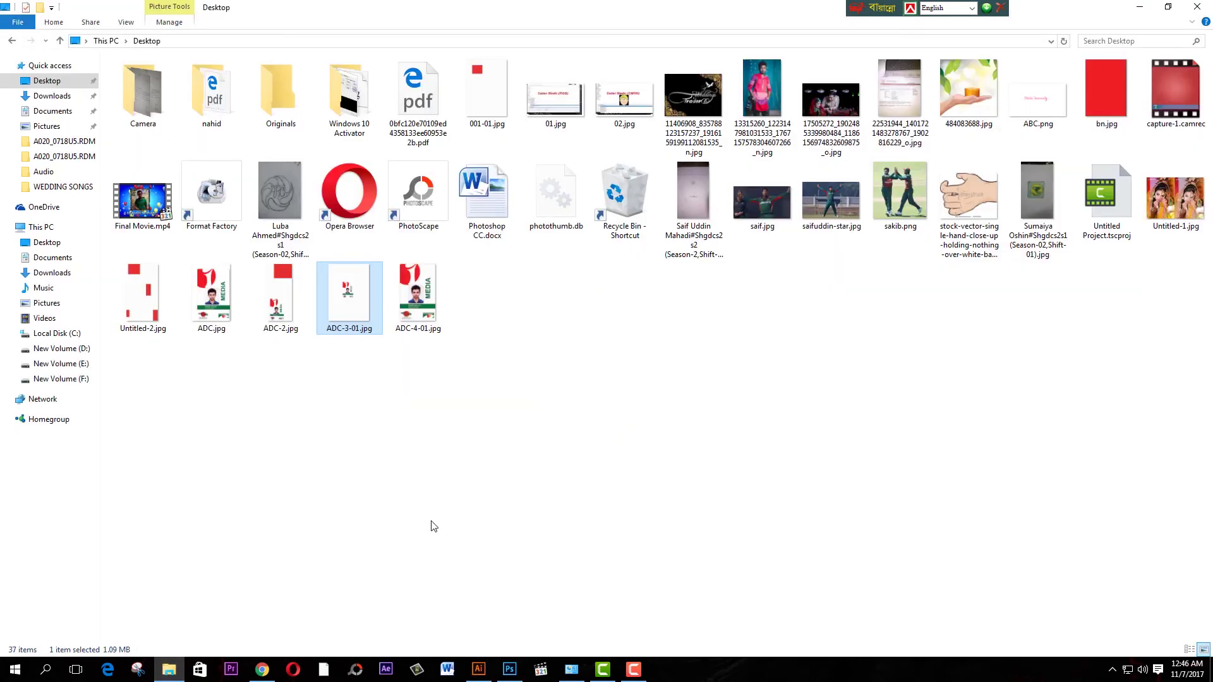
- Open ADC-4-01.jpg in Photos to confirm it shows only the ID card
click(411, 412)
right_click(416, 304)
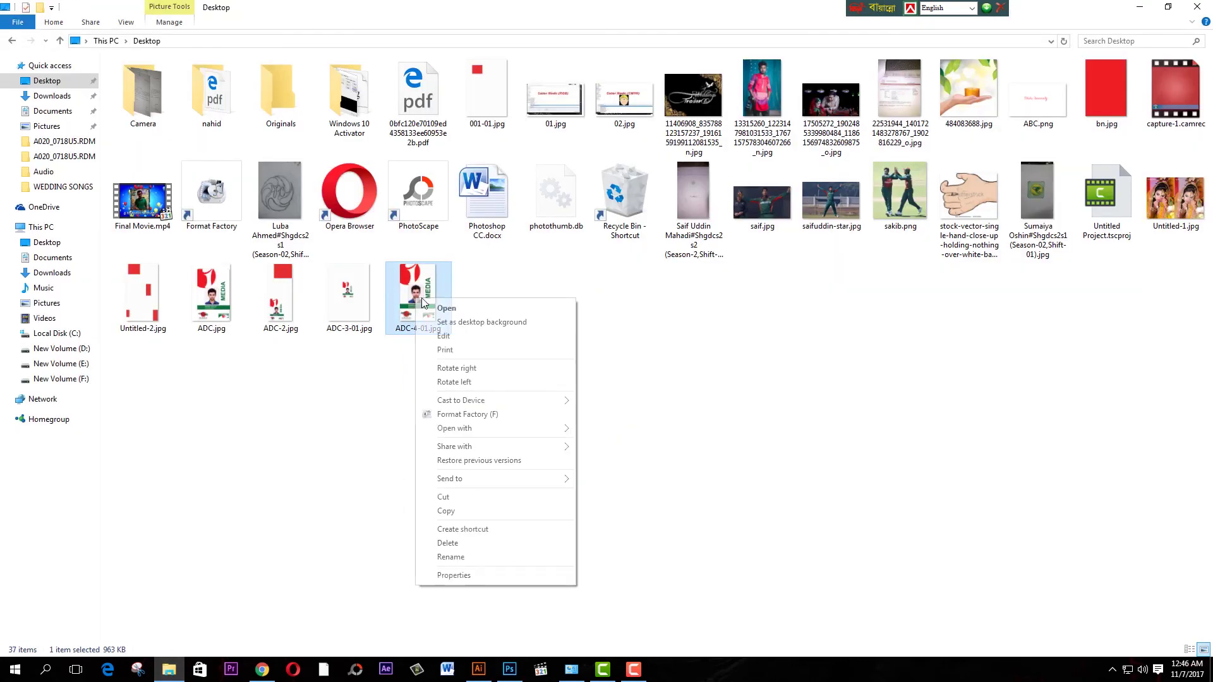
click(466, 306)
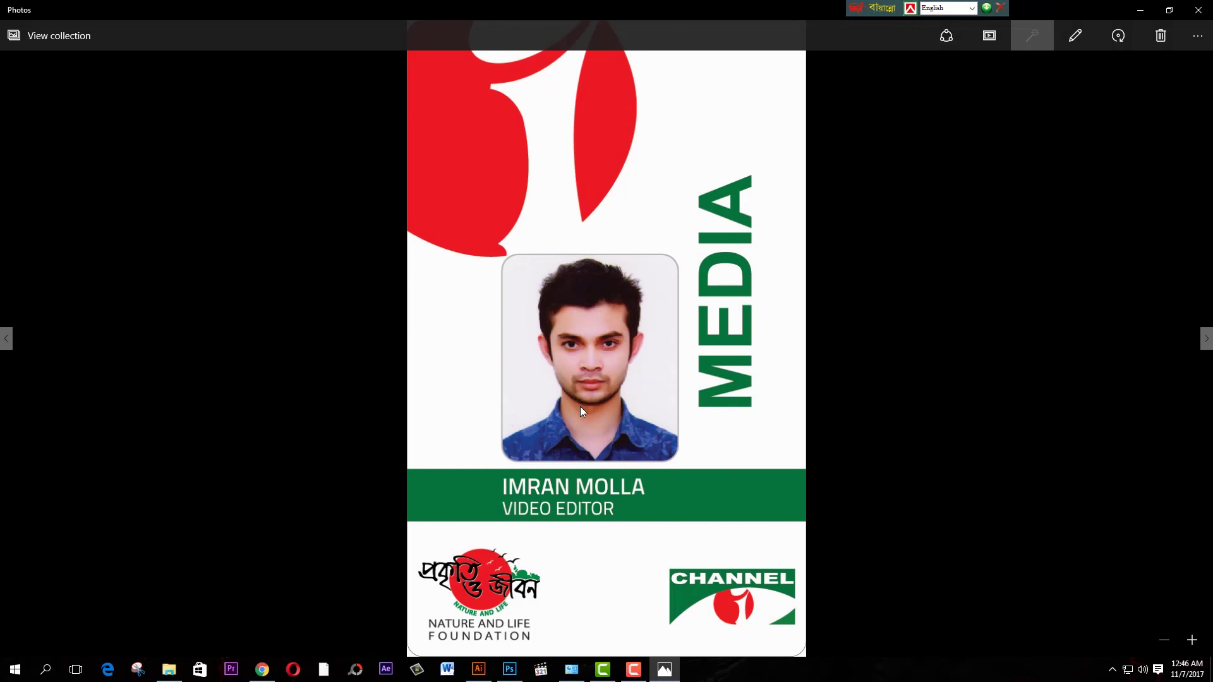